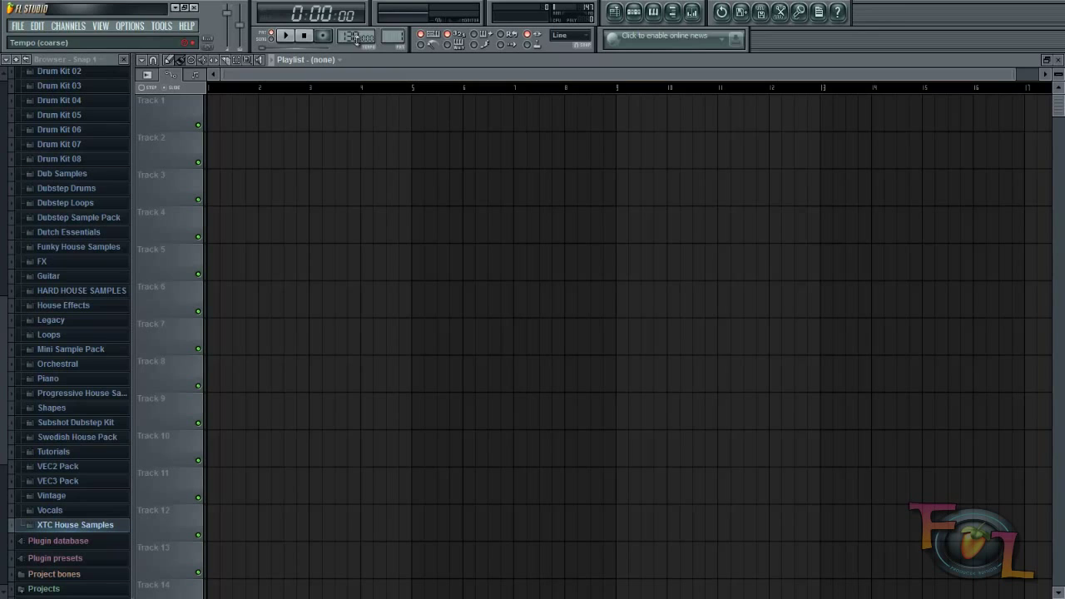
Set the project tempo to 140 BPM.
{"action": "right_click", "coordinate": [357, 35]}
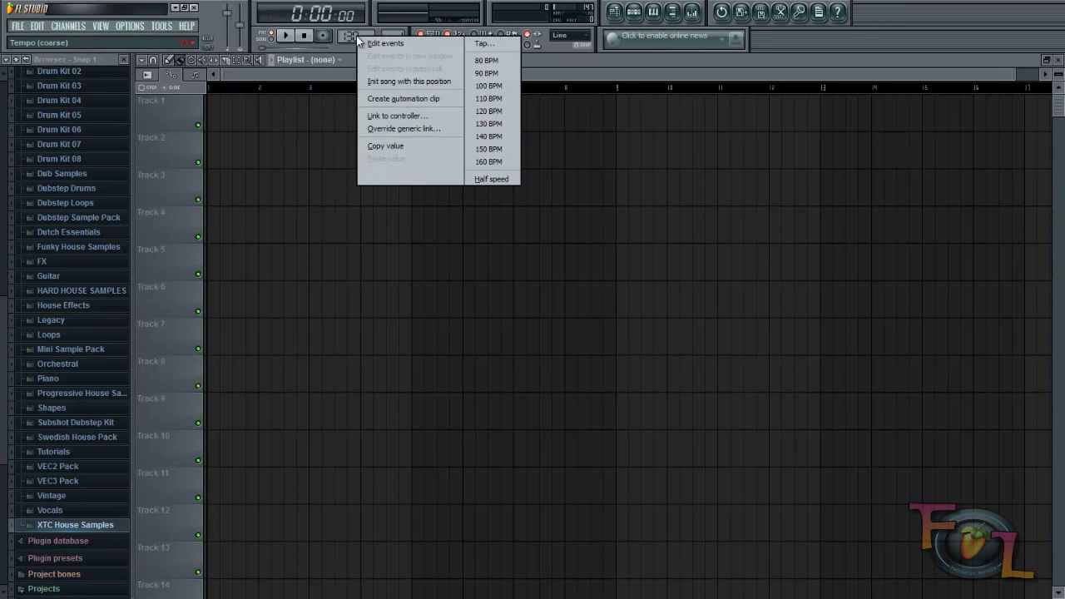
{"action": "left_click", "coordinate": [491, 137]}
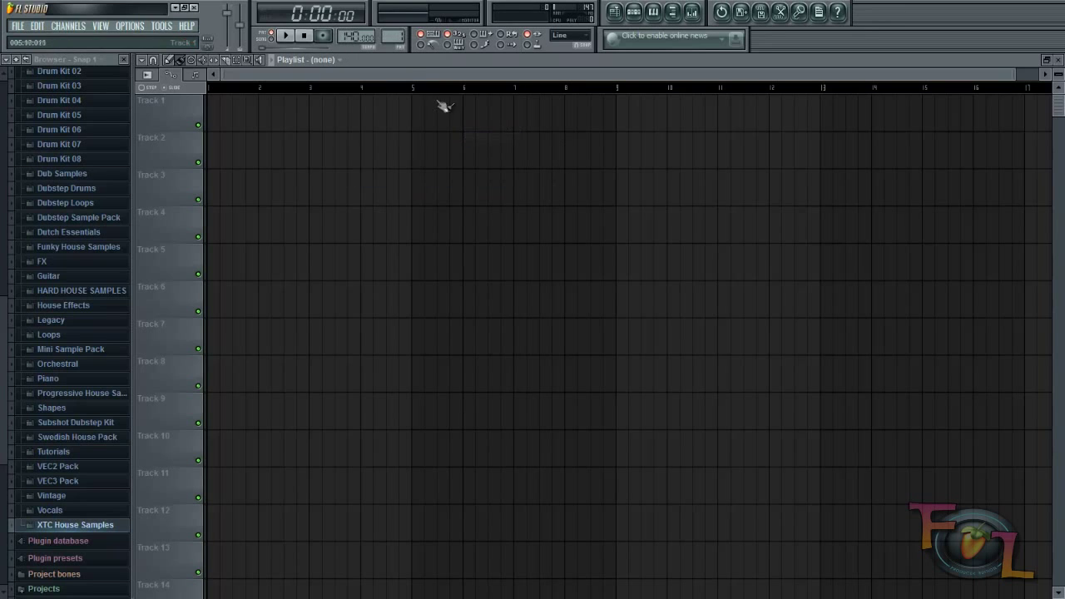
{"action": "scroll", "coordinate": [387, 92], "scroll_direction": "down", "scroll_amount": 1}
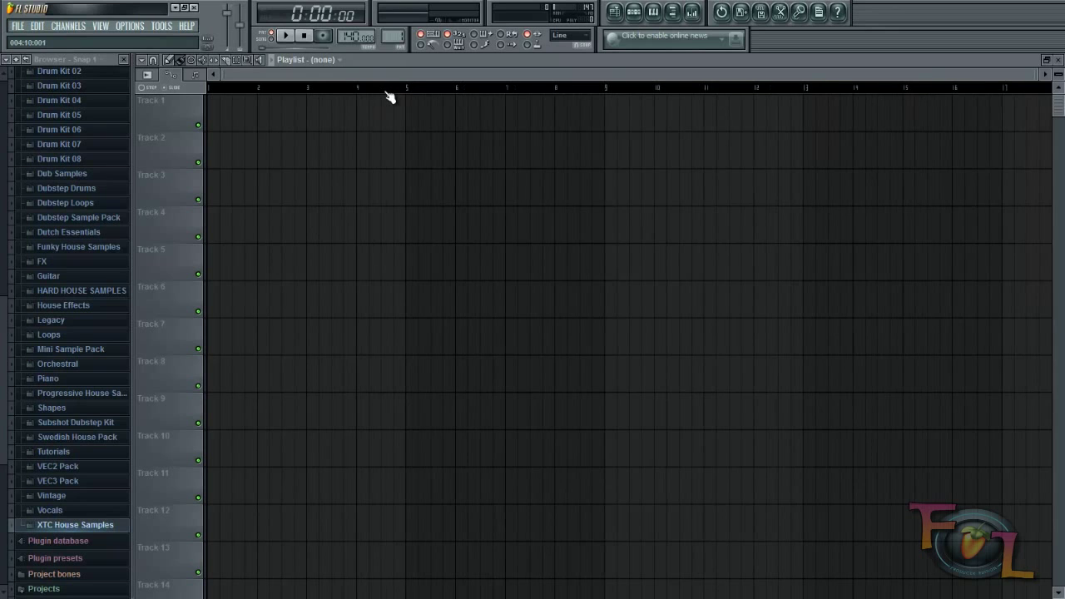
{"action": "scroll", "coordinate": [387, 97], "scroll_direction": "up", "scroll_amount": 1}
{"action": "left_click_drag", "start_coordinate": [376, 78], "coordinate": [346, 78]}
{"action": "right_click", "coordinate": [357, 38]}
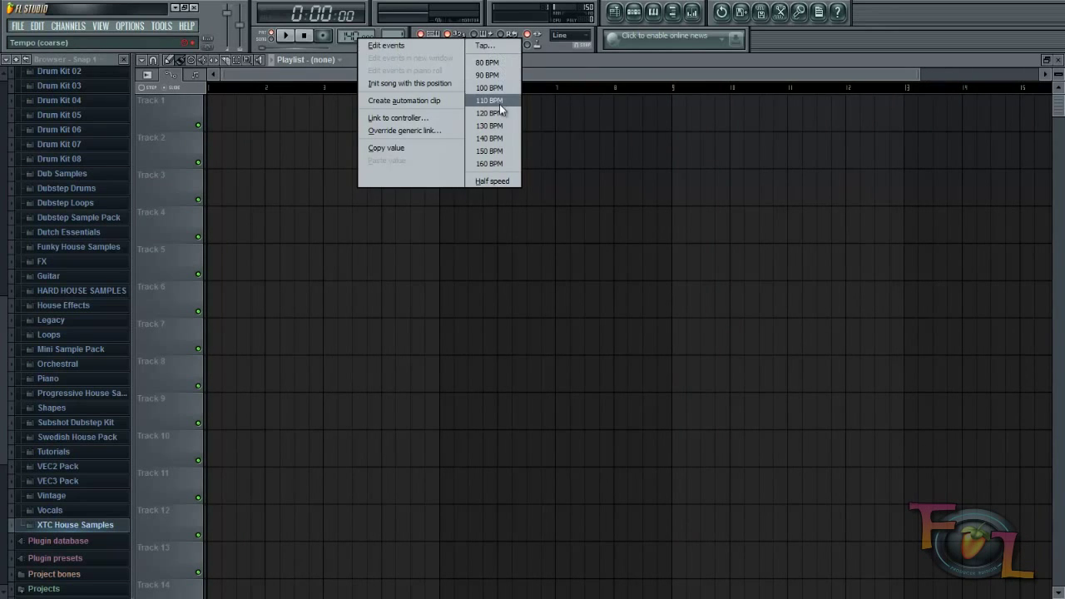
{"action": "left_click", "coordinate": [578, 75]}
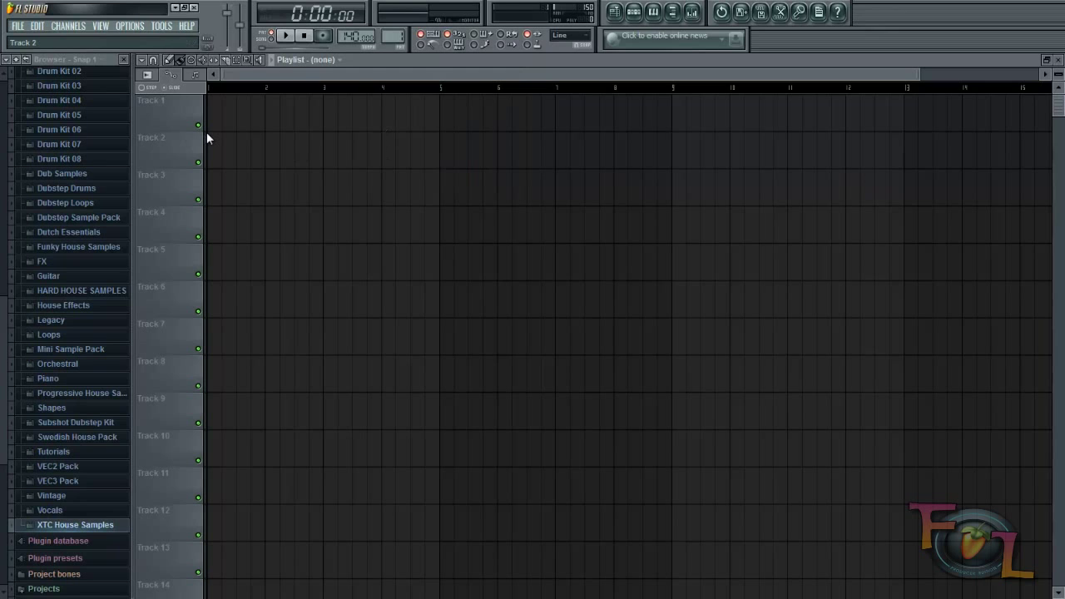
Show the step sequencer and load Dub Kick from the Tutorials folder onto the Kick channel and Pitched Snare onto the Snare channel.
{"action": "left_click", "coordinate": [635, 13]}
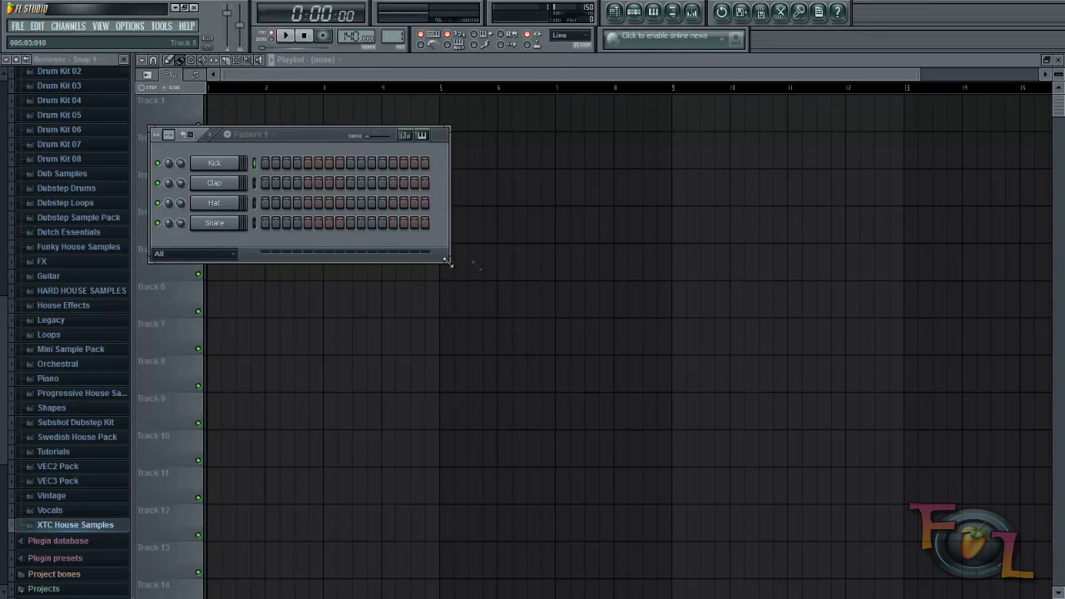
{"action": "left_click_drag", "start_coordinate": [302, 137], "coordinate": [374, 110]}
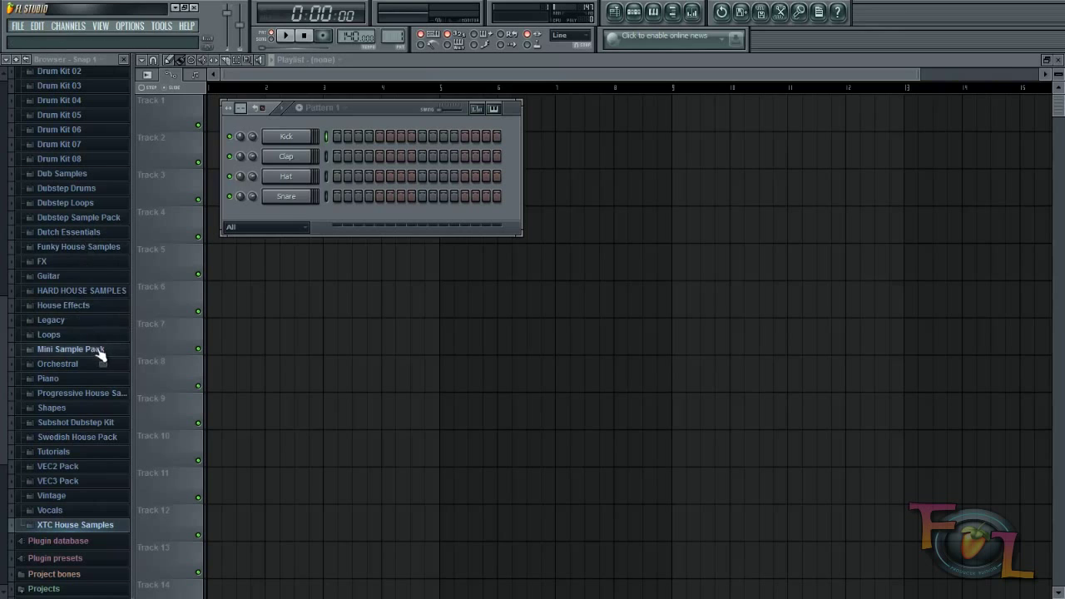
{"action": "left_click", "coordinate": [50, 451]}
{"action": "left_click_drag", "start_coordinate": [66, 469], "coordinate": [286, 136]}
{"action": "left_click_drag", "start_coordinate": [29, 483], "coordinate": [292, 197]}
Delete the unused Clap and Hat channels and collapse the Tutorials sample folder.
{"action": "right_click", "coordinate": [304, 159]}
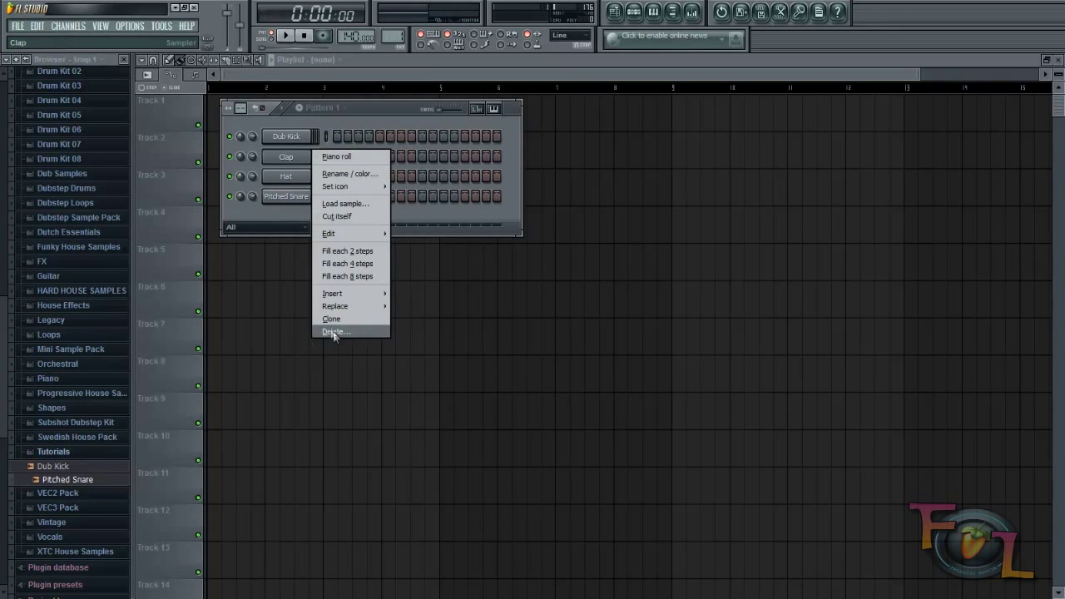
{"action": "left_click", "coordinate": [333, 331]}
{"action": "left_click", "coordinate": [605, 338]}
{"action": "right_click", "coordinate": [297, 158]}
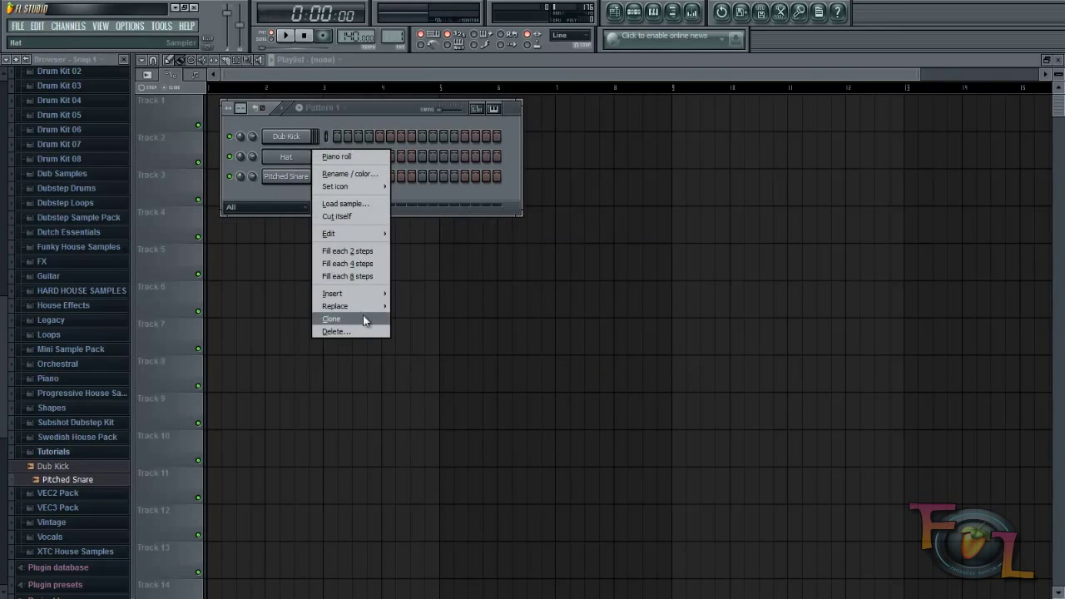
{"action": "left_click", "coordinate": [374, 333]}
{"action": "left_click", "coordinate": [598, 339]}
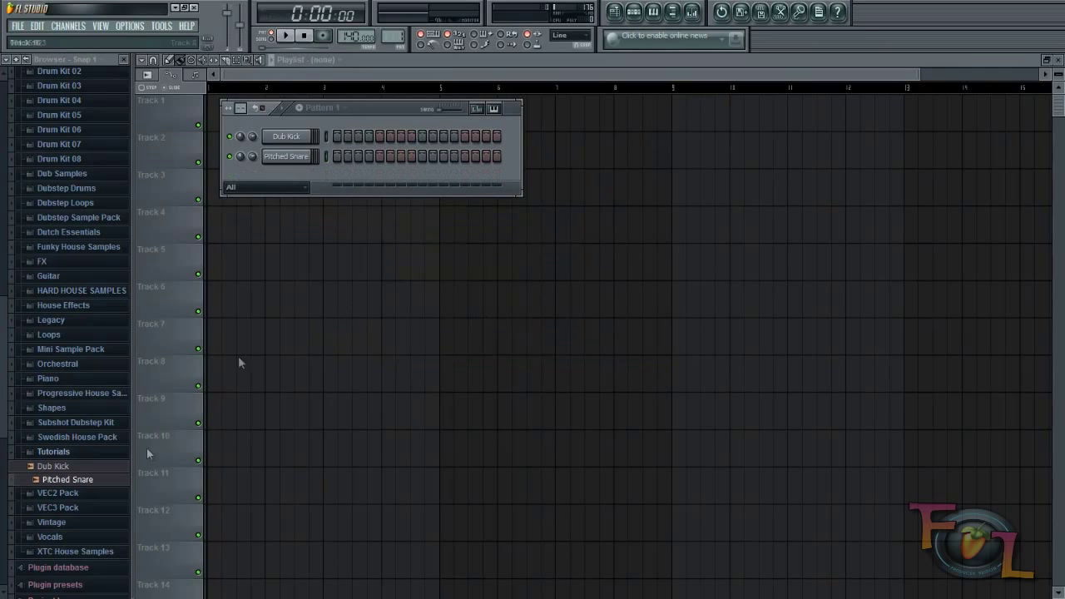
{"action": "left_click", "coordinate": [109, 452]}
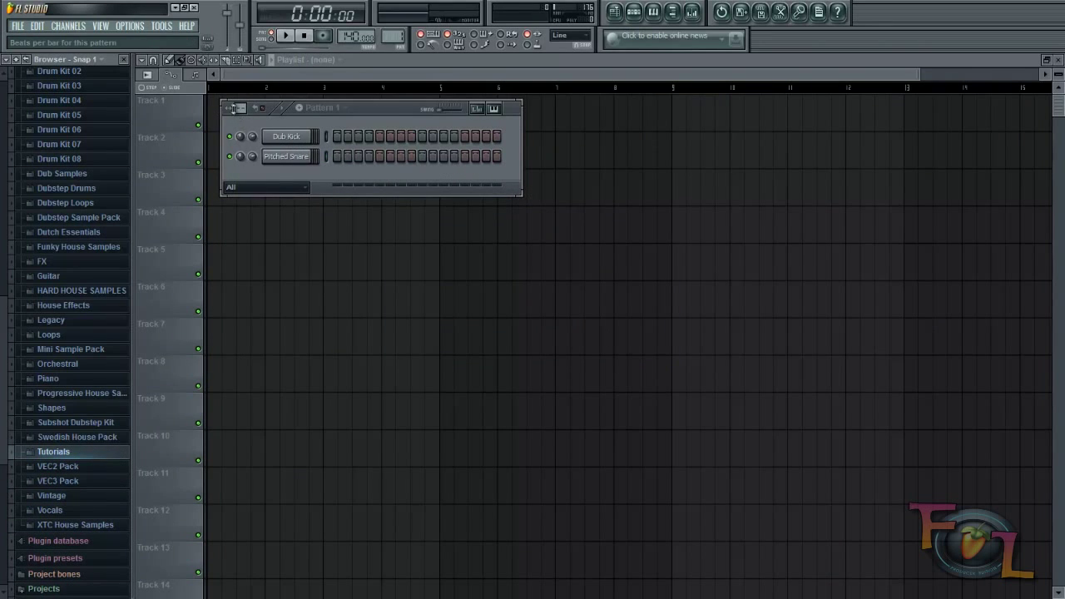
Extend Pattern 1 to 64 steps and reposition the step sequencer so the whole grid fits.
{"action": "left_click", "coordinate": [238, 109]}
{"action": "left_click", "coordinate": [238, 109]}
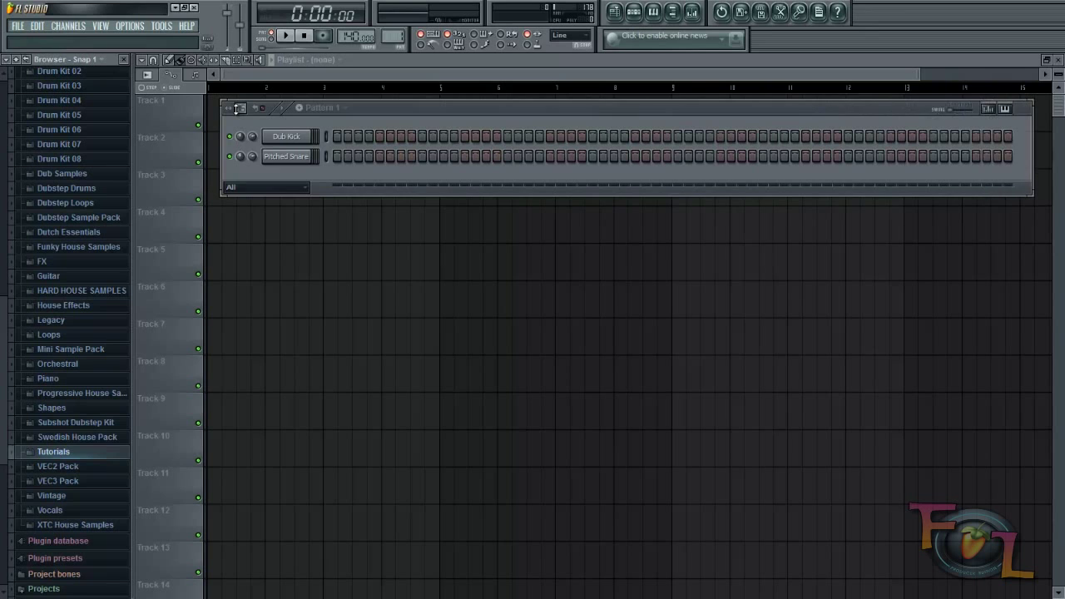
{"action": "left_click_drag", "start_coordinate": [405, 105], "coordinate": [347, 142]}
Place kicks on steps 1, 17, 33 and 49 and snares on steps 9, 25, 41 and 57, and play the pattern.
{"action": "left_click", "coordinate": [278, 172]}
{"action": "left_click", "coordinate": [365, 193]}
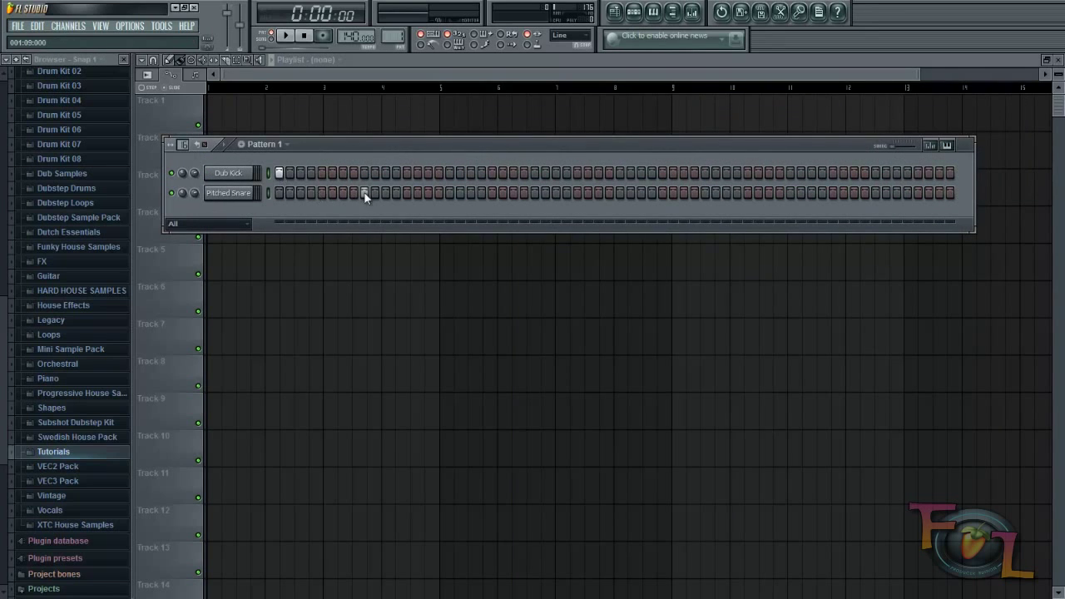
{"action": "left_click", "coordinate": [619, 172]}
{"action": "left_click", "coordinate": [876, 193]}
{"action": "key", "text": "space"}
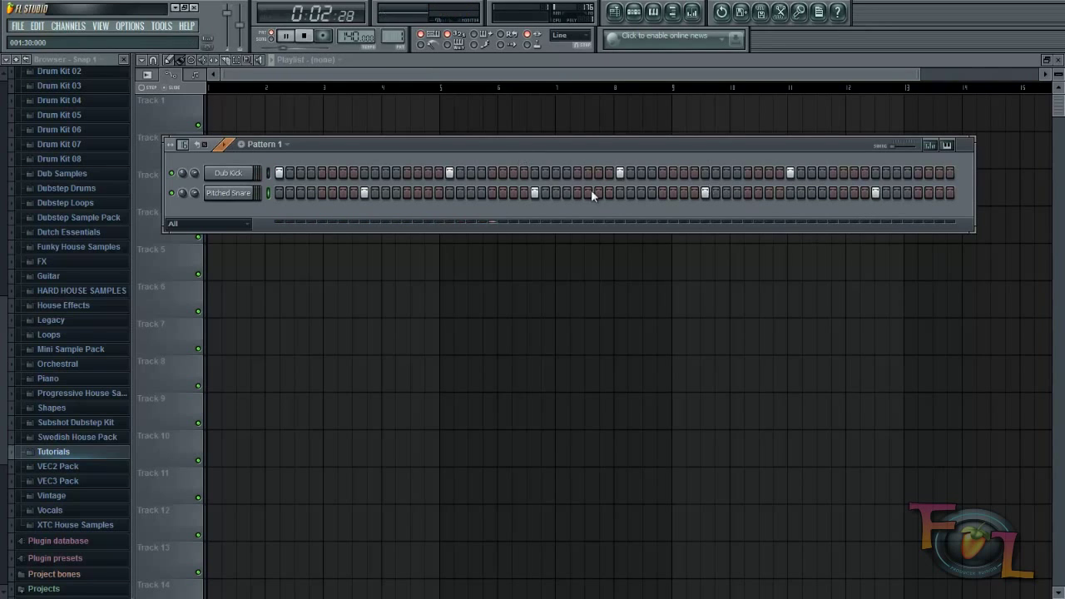
Add kicks on steps 39, 52, 55 and 59 and a snare on step 61, auditioning the pattern.
{"action": "left_click", "coordinate": [684, 172]}
{"action": "key", "text": "space"}
{"action": "key", "text": "space"}
{"action": "key", "text": "space"}
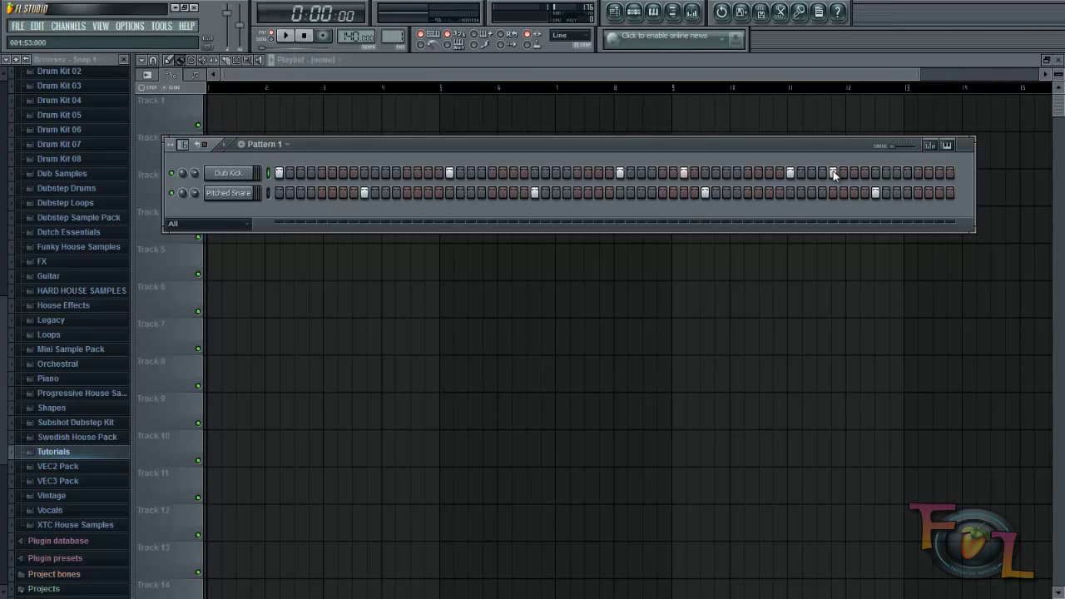
{"action": "left_click", "coordinate": [855, 172]}
{"action": "key", "text": "space"}
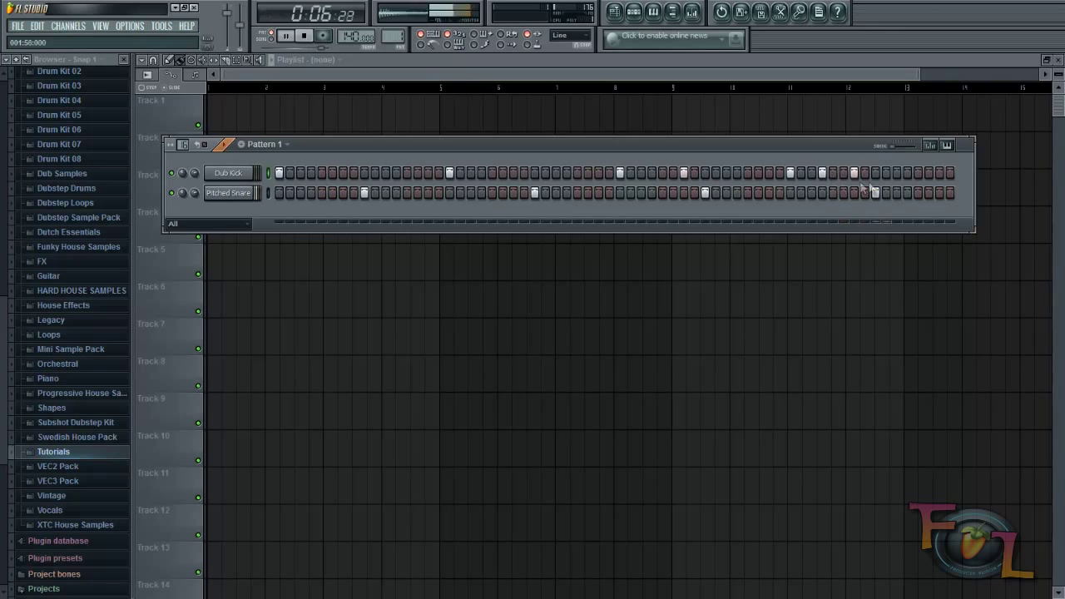
{"action": "key", "text": "space"}
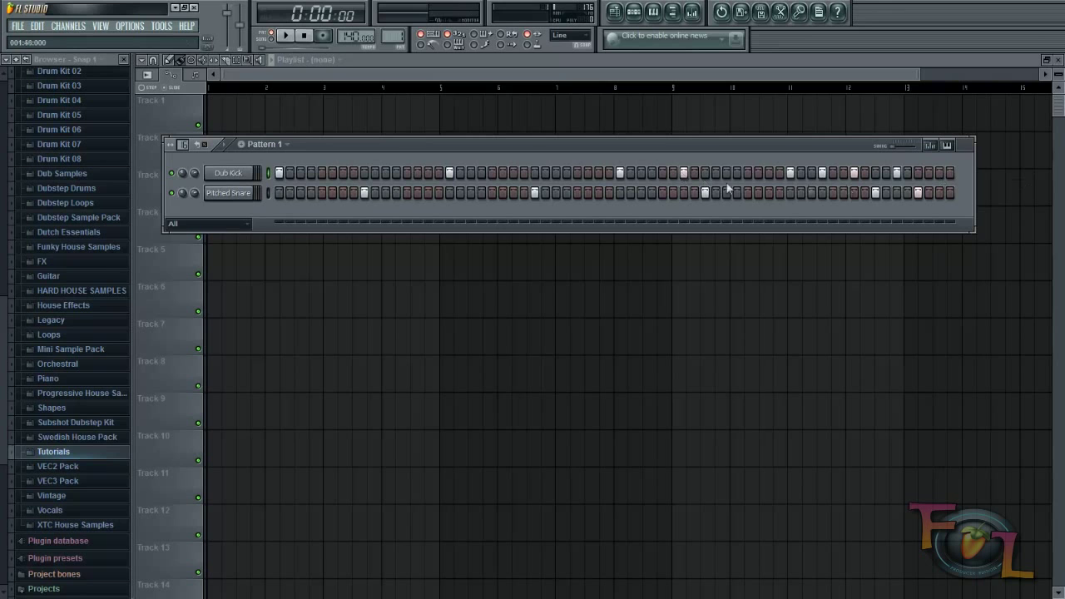
Send the Dub Kick steps to the piano roll and play the pattern through once.
{"action": "right_click", "coordinate": [230, 179]}
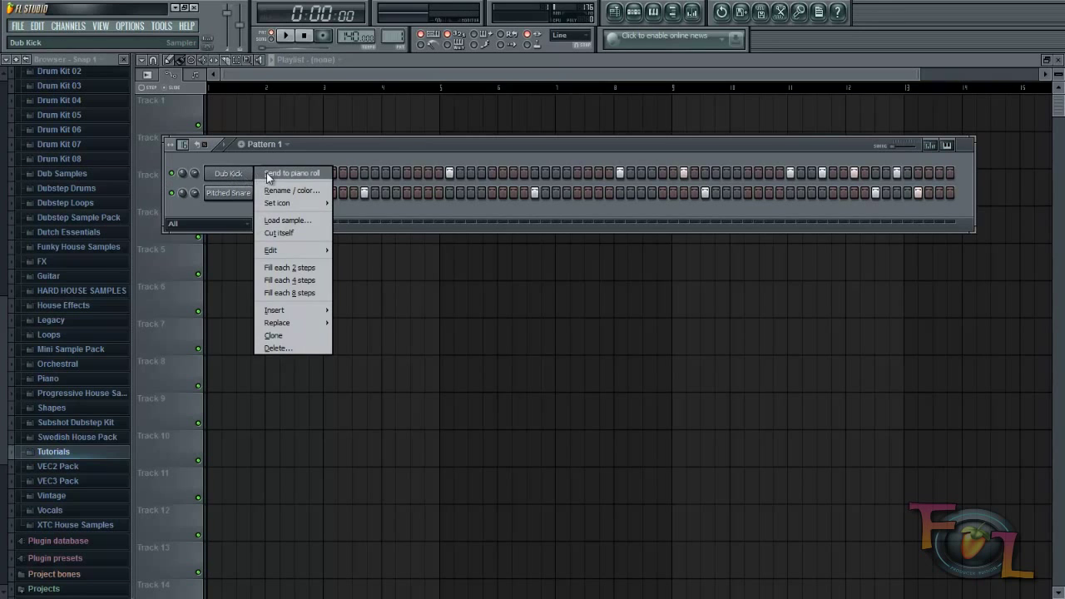
{"action": "left_click", "coordinate": [266, 172]}
{"action": "scroll", "coordinate": [337, 90], "scroll_direction": "down", "scroll_amount": 5}
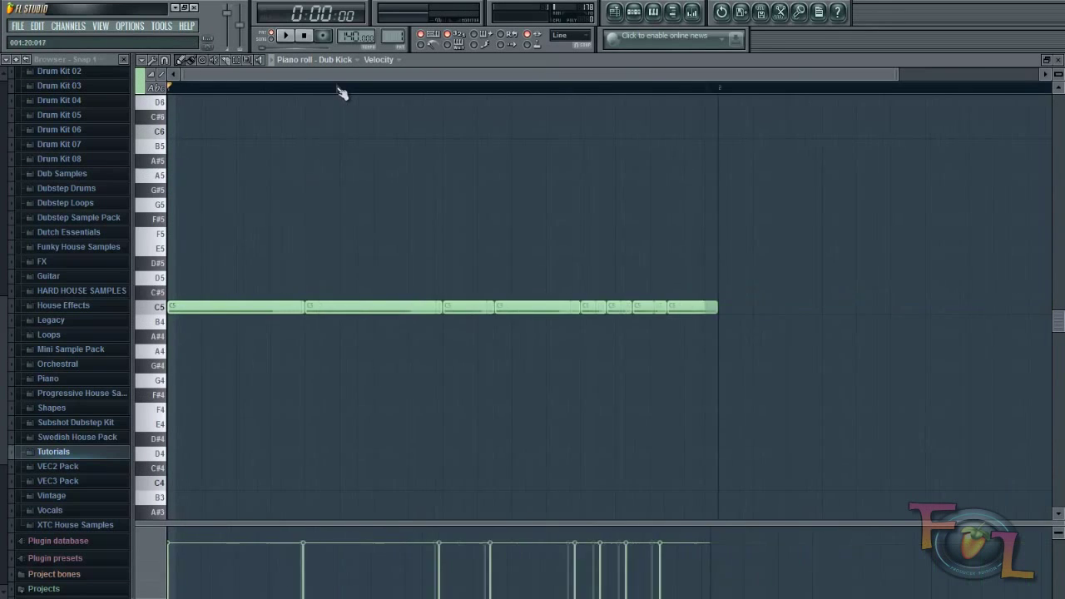
{"action": "key", "text": "space"}
{"action": "scroll", "coordinate": [544, 93], "scroll_direction": "up", "scroll_amount": 3}
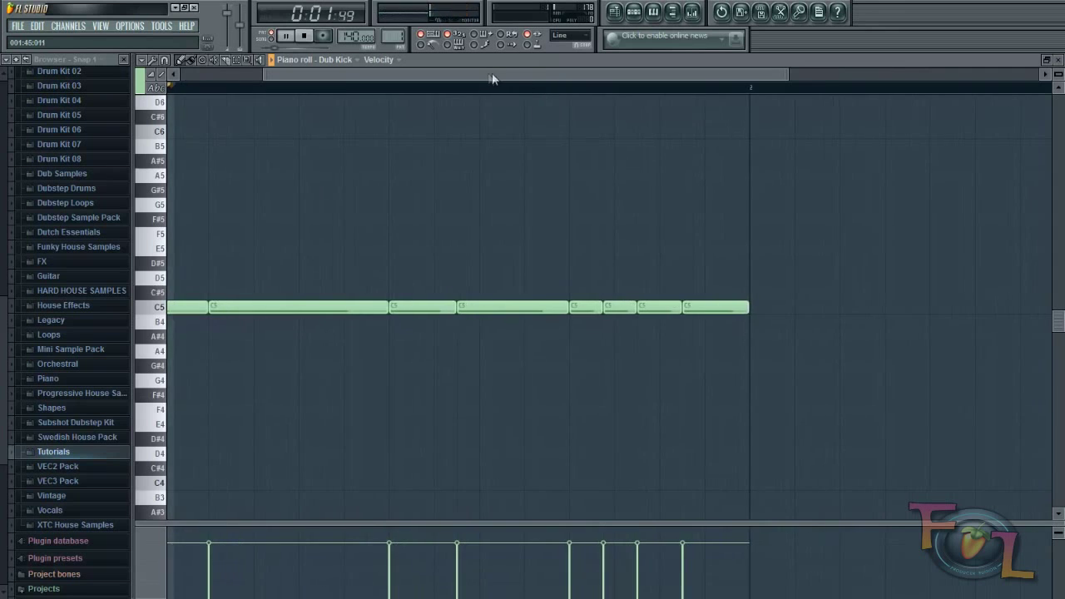
{"action": "scroll", "coordinate": [524, 86], "scroll_direction": "up", "scroll_amount": 3}
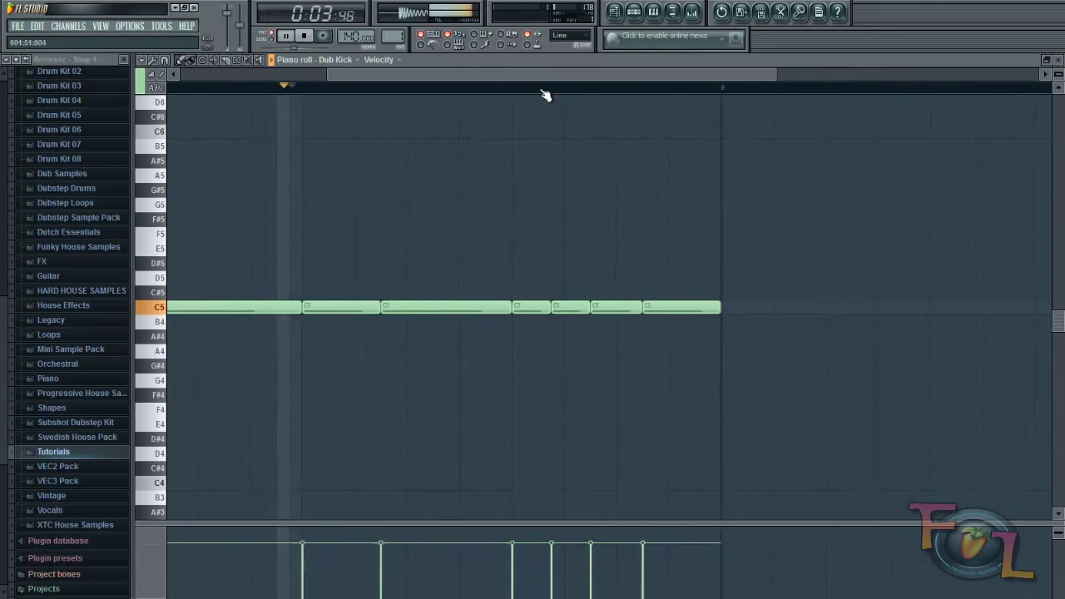
{"action": "scroll", "coordinate": [524, 87], "scroll_direction": "down", "scroll_amount": 3}
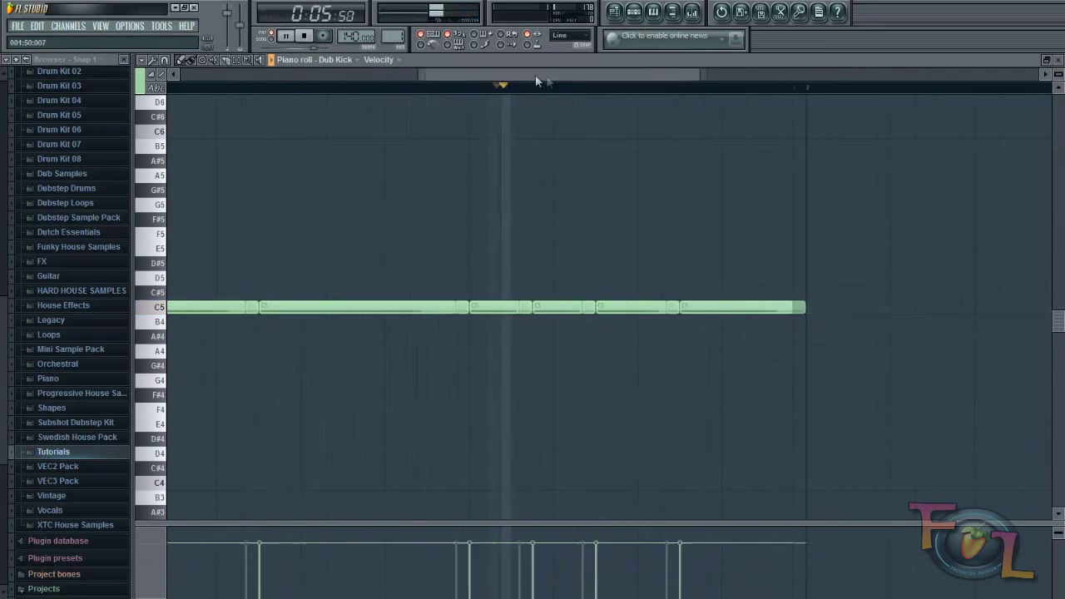
{"action": "key", "text": "space"}
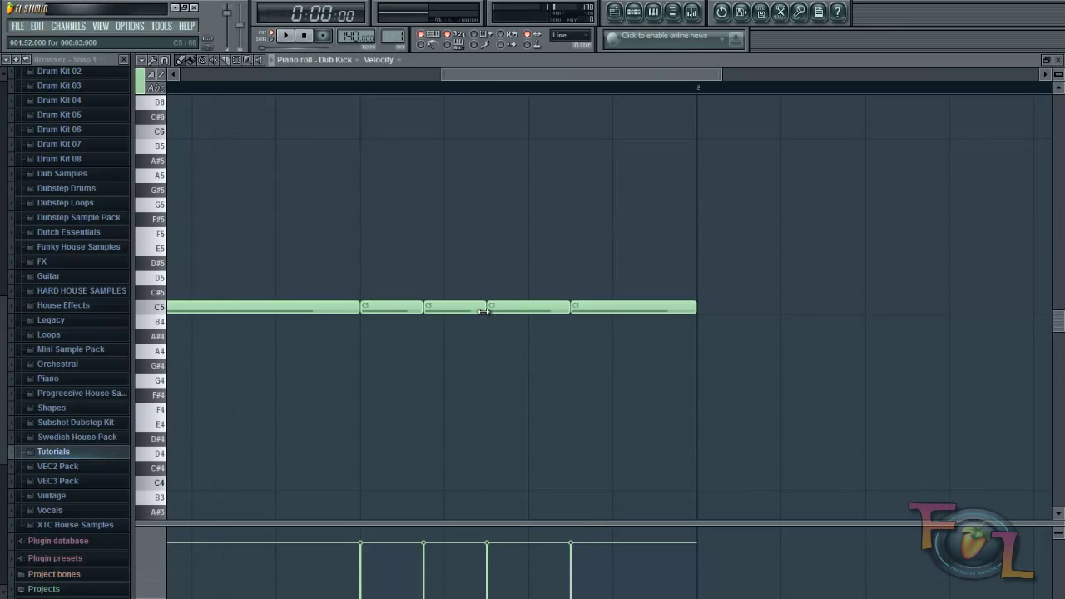
Shorten the third-to-last C5 kick note by half a step to leave a gap before the following note.
{"action": "left_click_drag", "start_coordinate": [485, 311], "coordinate": [475, 311]}
{"action": "scroll", "coordinate": [500, 90], "scroll_direction": "up", "scroll_amount": 3}
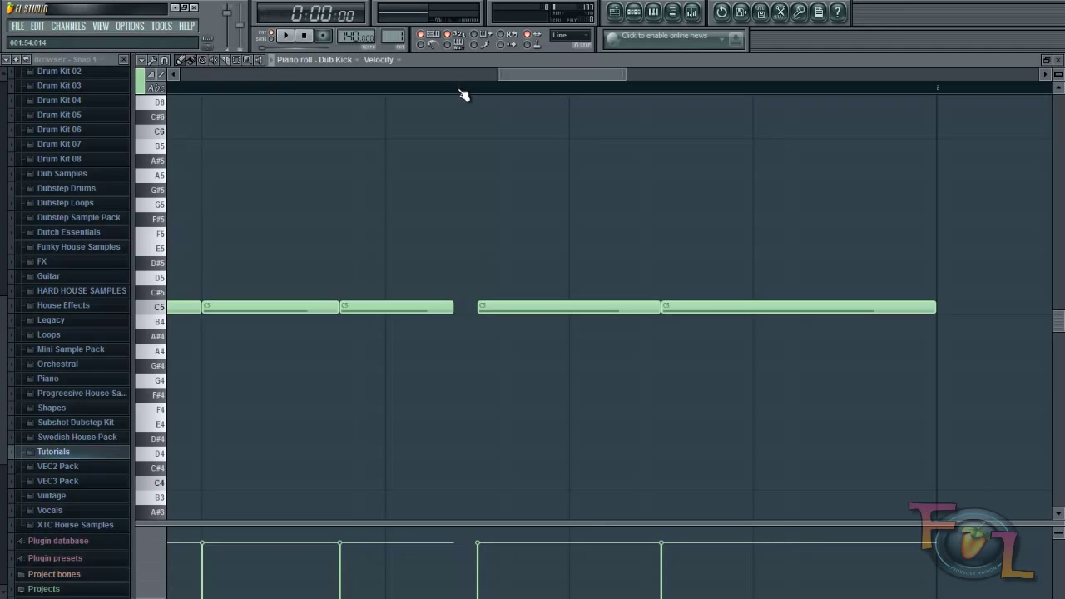
{"action": "scroll", "coordinate": [464, 94], "scroll_direction": "down", "scroll_amount": 2}
{"action": "scroll", "coordinate": [463, 94], "scroll_direction": "up", "scroll_amount": 2}
{"action": "scroll", "coordinate": [464, 94], "scroll_direction": "down", "scroll_amount": 2}
{"action": "scroll", "coordinate": [464, 94], "scroll_direction": "up", "scroll_amount": 3}
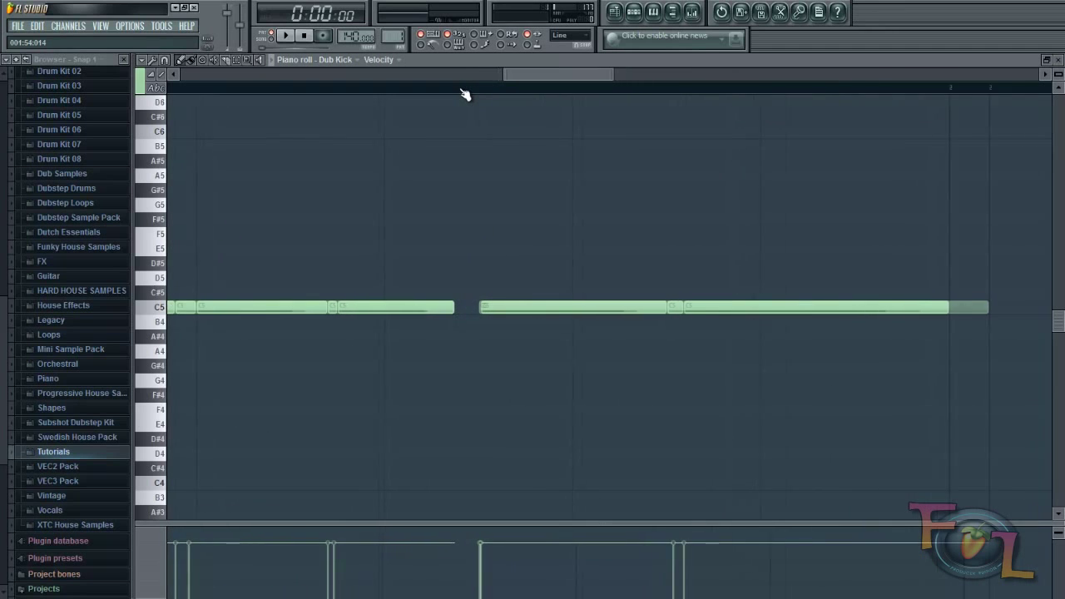
With snap at 1/4 step, fill the gap with two quarter-step C5 notes and play that section.
{"action": "left_click", "coordinate": [164, 60]}
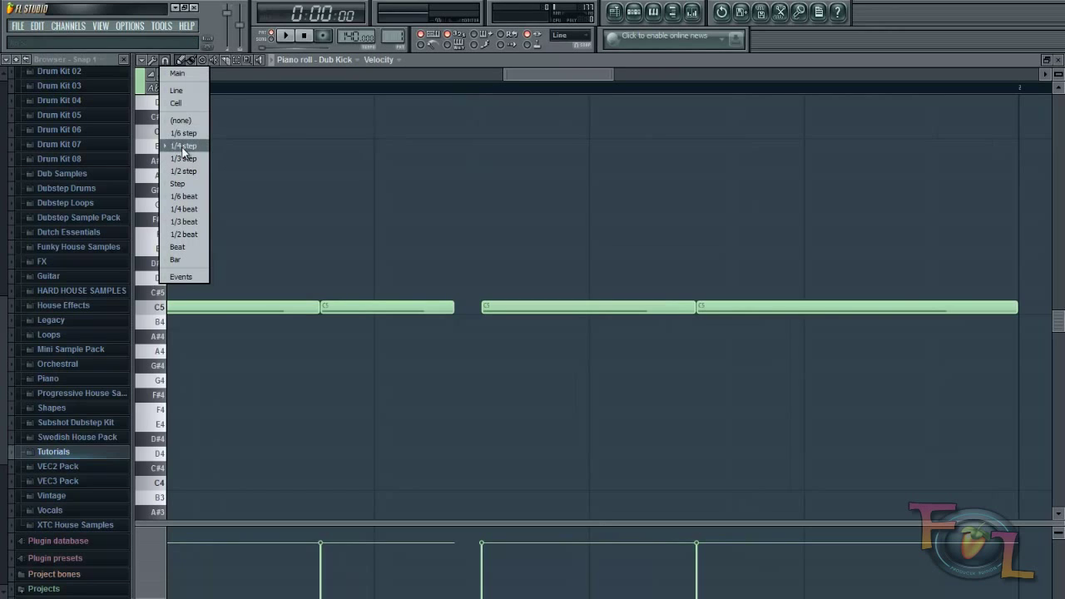
{"action": "left_click", "coordinate": [184, 147]}
{"action": "left_click", "coordinate": [459, 324]}
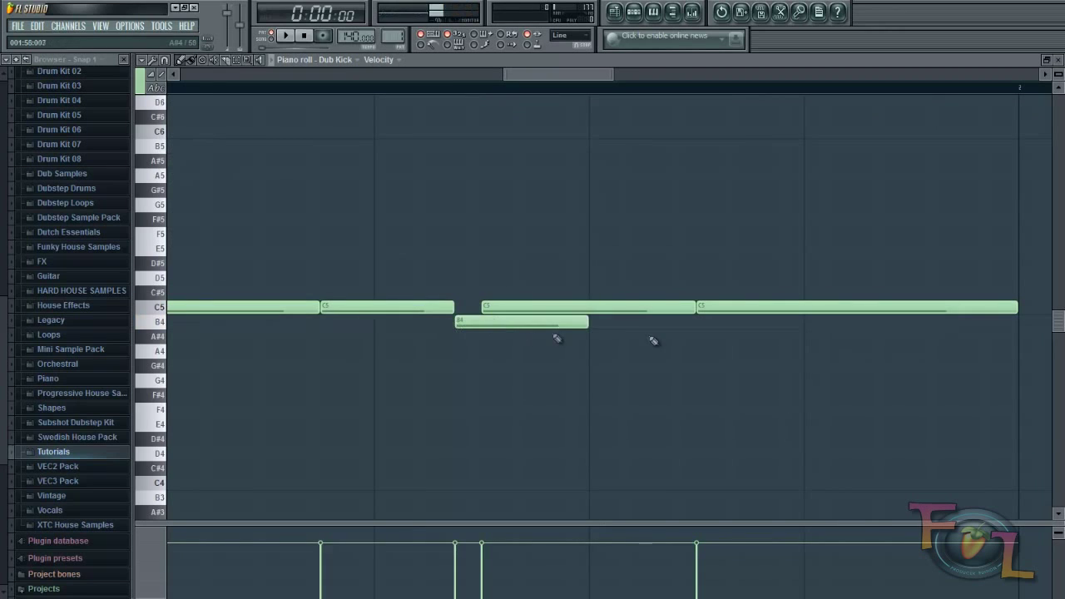
{"action": "left_click_drag", "start_coordinate": [584, 323], "coordinate": [466, 309]}
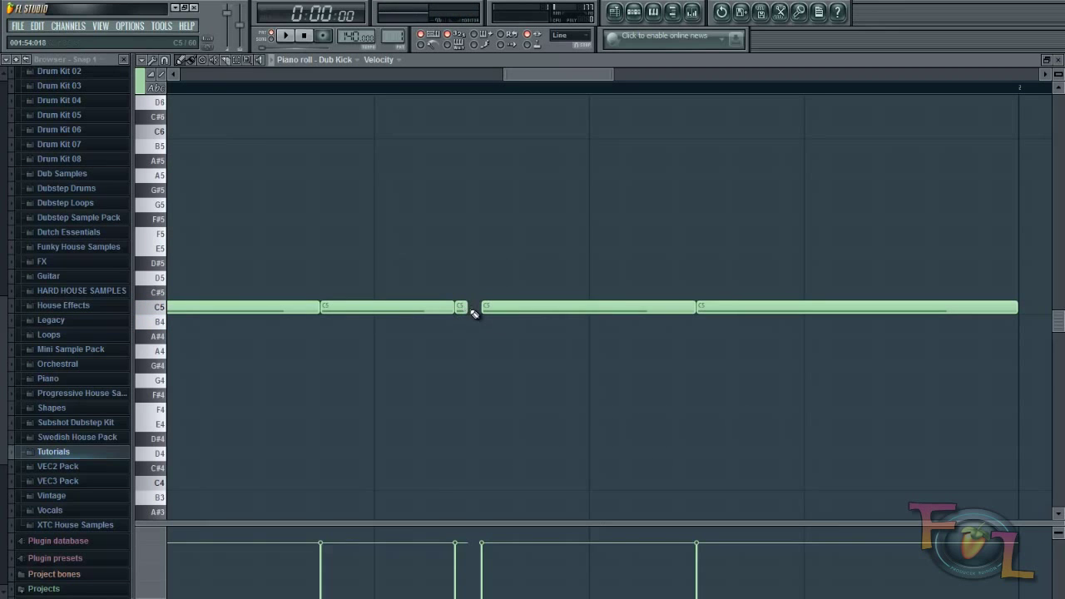
{"action": "scroll", "coordinate": [457, 97], "scroll_direction": "down", "scroll_amount": 2}
{"action": "scroll", "coordinate": [416, 97], "scroll_direction": "down", "scroll_amount": 1}
{"action": "left_click", "coordinate": [400, 90]}
{"action": "scroll", "coordinate": [452, 90], "scroll_direction": "up", "scroll_amount": 2}
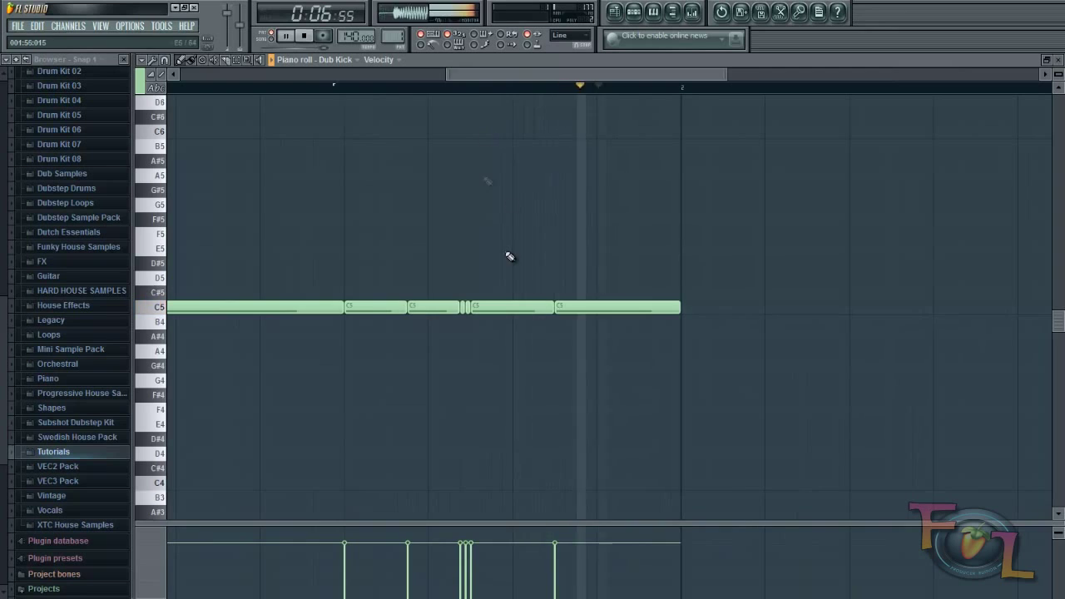
{"action": "key", "text": "space"}
Widen the roll of two short C5 notes to span one full step, and play the pattern.
{"action": "scroll", "coordinate": [471, 95], "scroll_direction": "up", "scroll_amount": 2}
{"action": "left_click_drag", "start_coordinate": [447, 306], "coordinate": [477, 307]}
{"action": "key", "text": "space"}
{"action": "scroll", "coordinate": [496, 93], "scroll_direction": "down", "scroll_amount": 3}
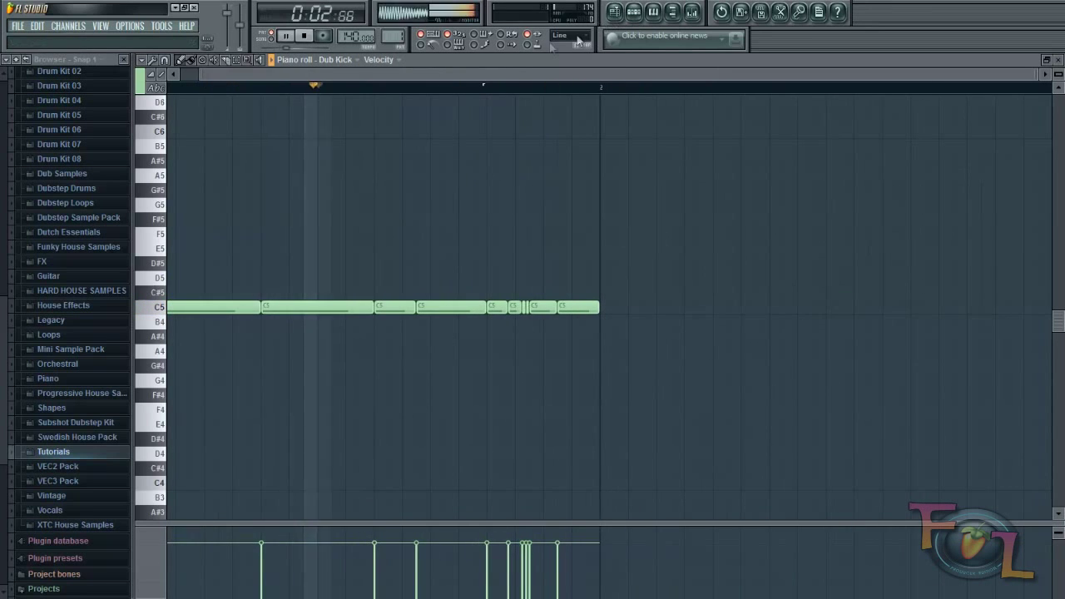
{"action": "key", "text": "space"}
{"action": "left_click", "coordinate": [616, 11]}
{"action": "left_click", "coordinate": [305, 36]}
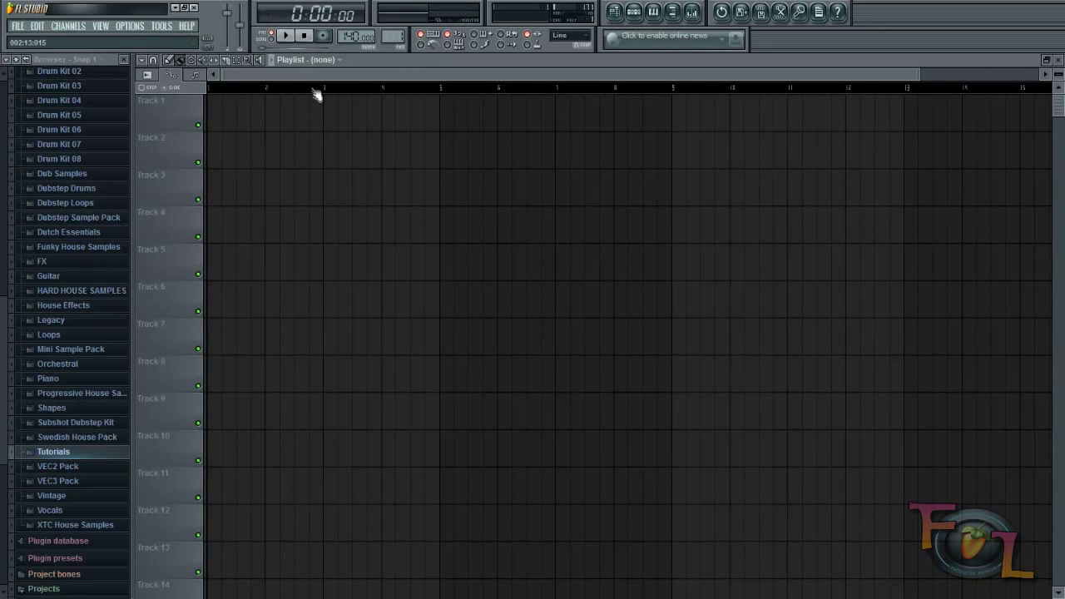
{"action": "left_click", "coordinate": [616, 13]}
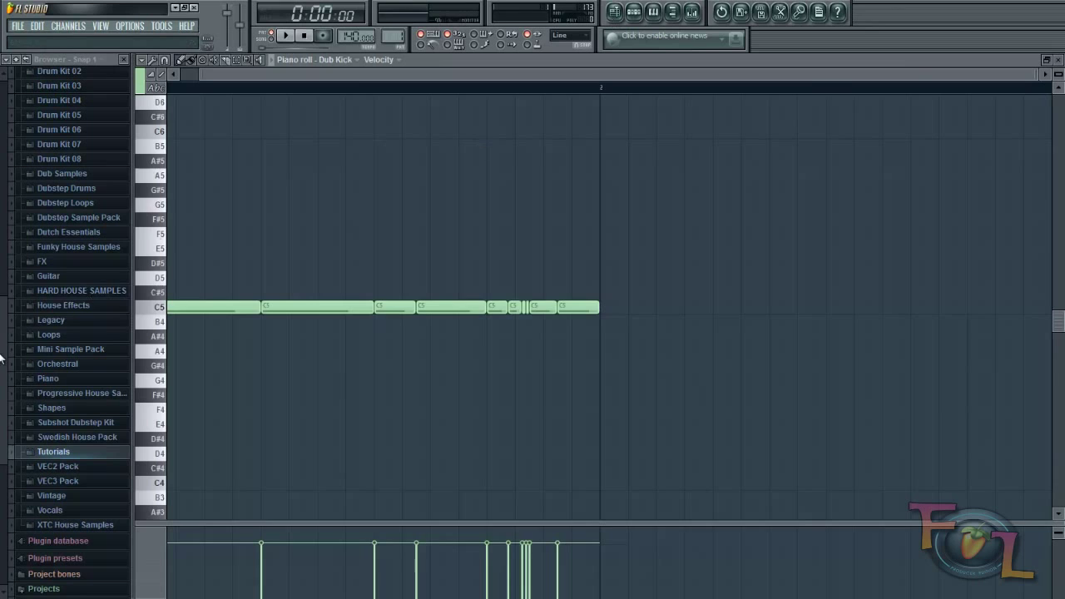
Route the Dub Kick channel to a free mixer track and load Fruity Parametric EQ 2 on it.
{"action": "left_click", "coordinate": [634, 12]}
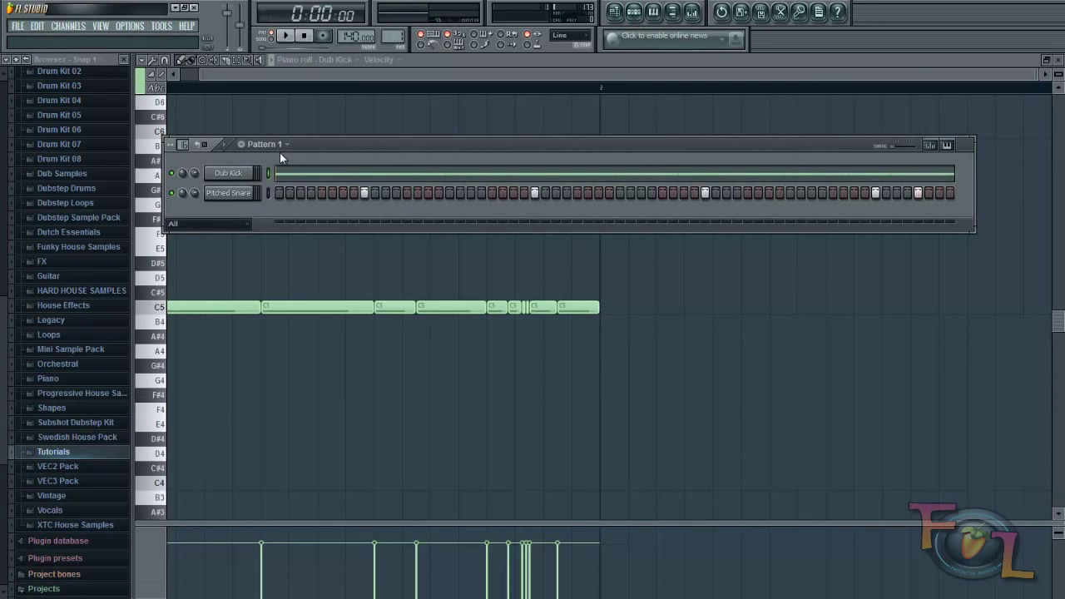
{"action": "left_click", "coordinate": [228, 174]}
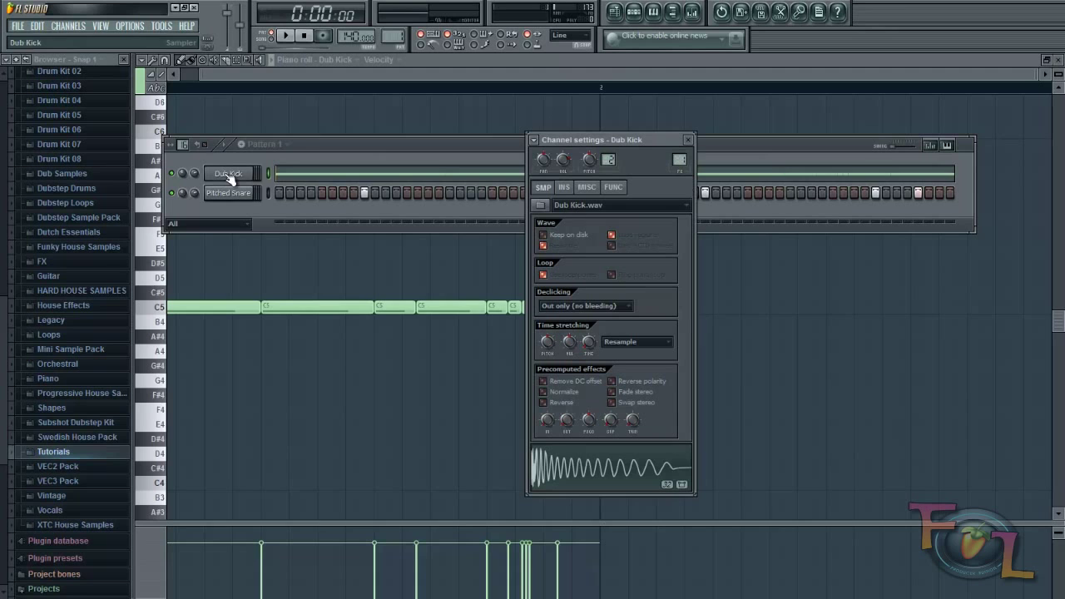
{"action": "left_click", "coordinate": [534, 139]}
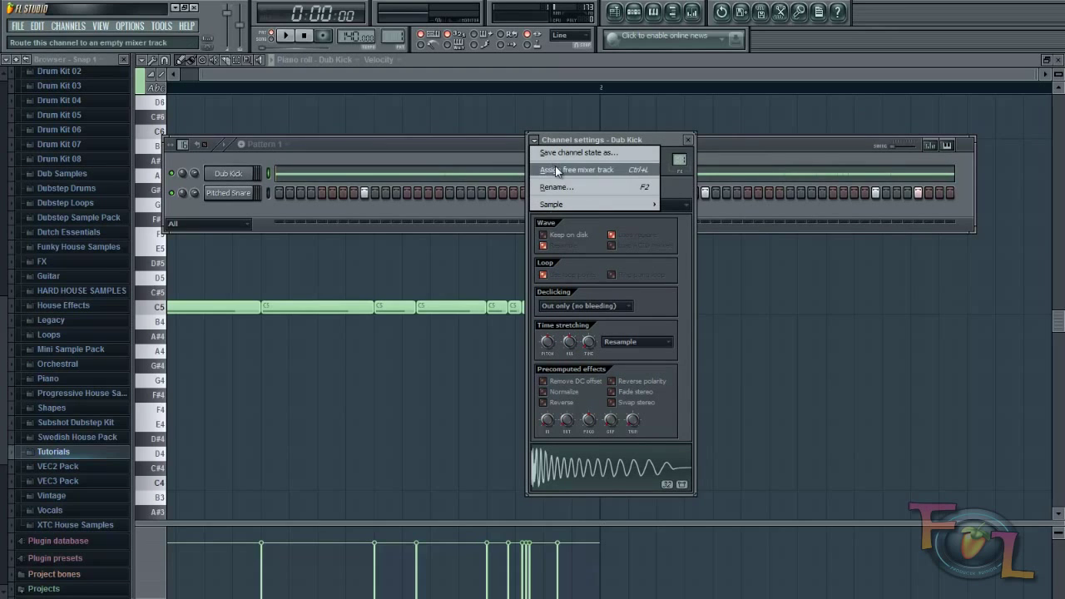
{"action": "left_click", "coordinate": [555, 170]}
{"action": "left_click", "coordinate": [879, 182]}
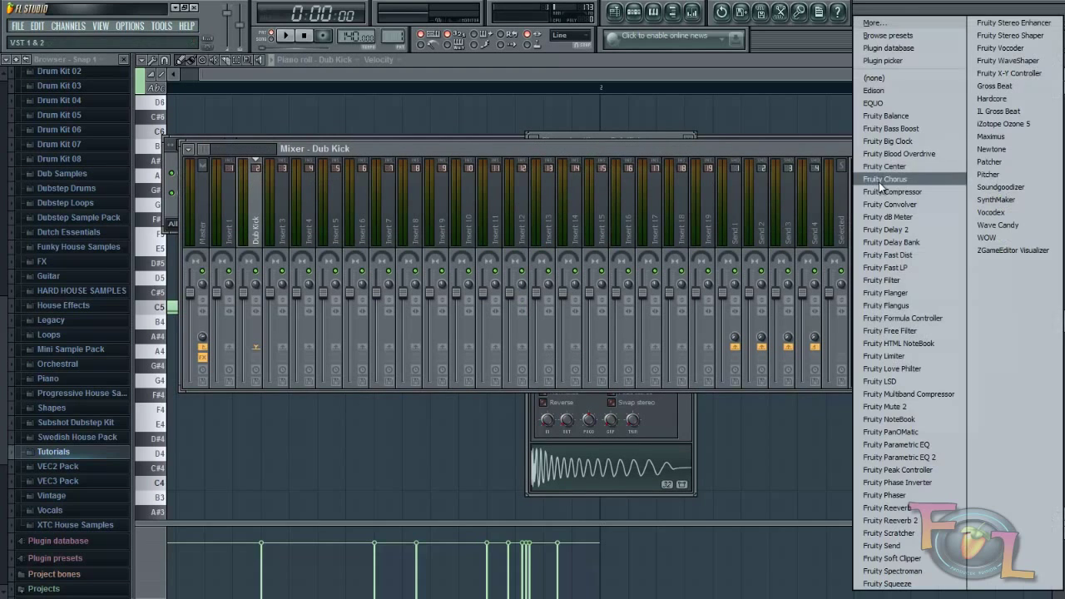
{"action": "left_click", "coordinate": [898, 457]}
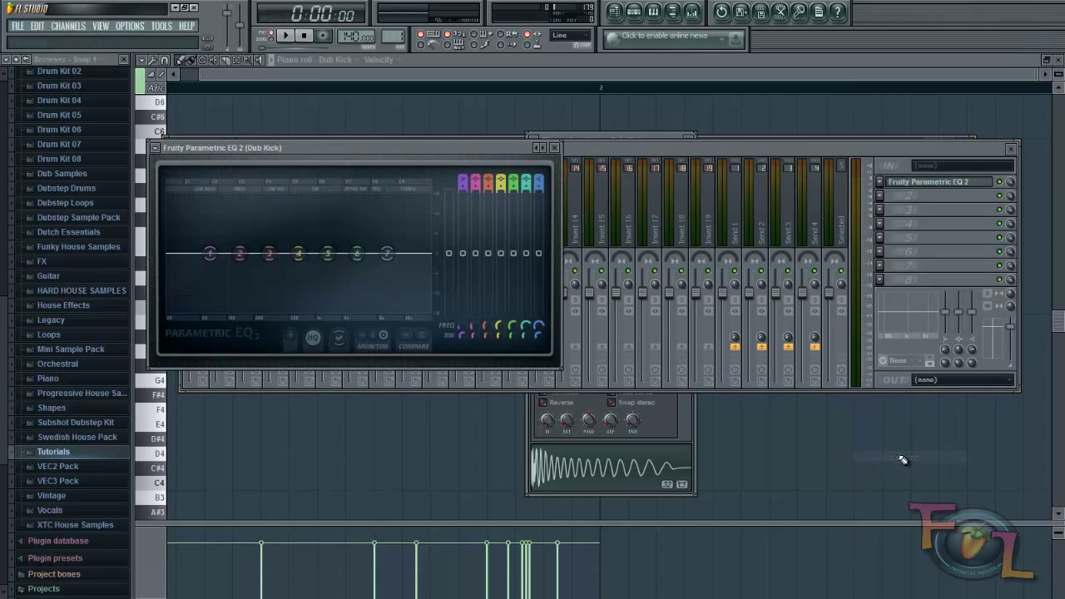
In the Dub Kick EQ, boost band 2, raise band 4 slightly and cut bands 5 to 7 by about 0.8 dB.
{"action": "scroll", "coordinate": [479, 263], "scroll_direction": "up", "scroll_amount": 3}
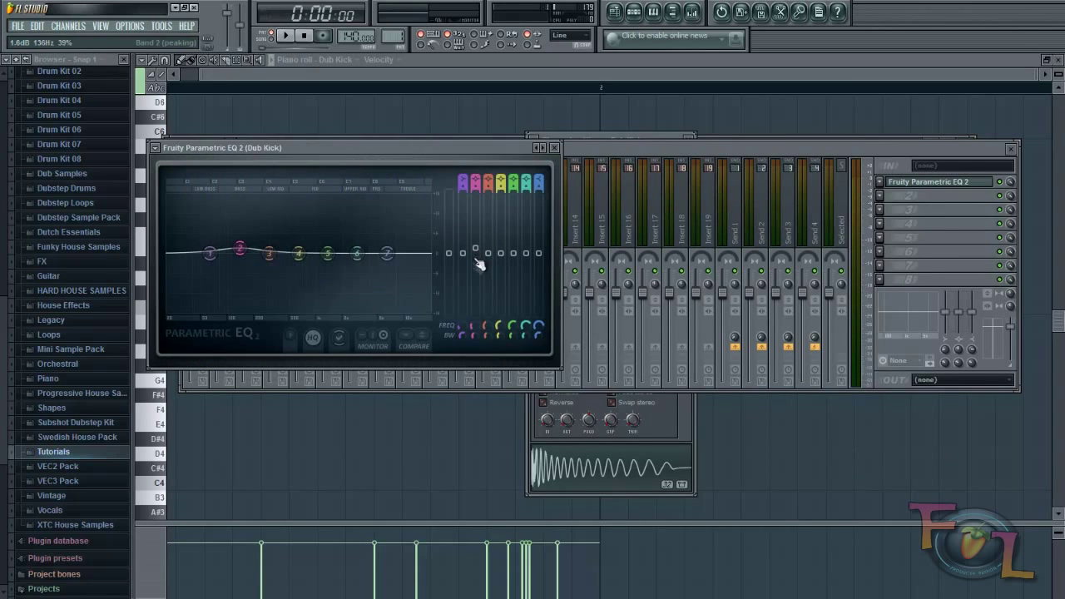
{"action": "scroll", "coordinate": [479, 268], "scroll_direction": "up", "scroll_amount": 1}
{"action": "scroll", "coordinate": [513, 276], "scroll_direction": "down", "scroll_amount": 2}
{"action": "scroll", "coordinate": [526, 281], "scroll_direction": "down", "scroll_amount": 2}
{"action": "scroll", "coordinate": [539, 283], "scroll_direction": "down", "scroll_amount": 2}
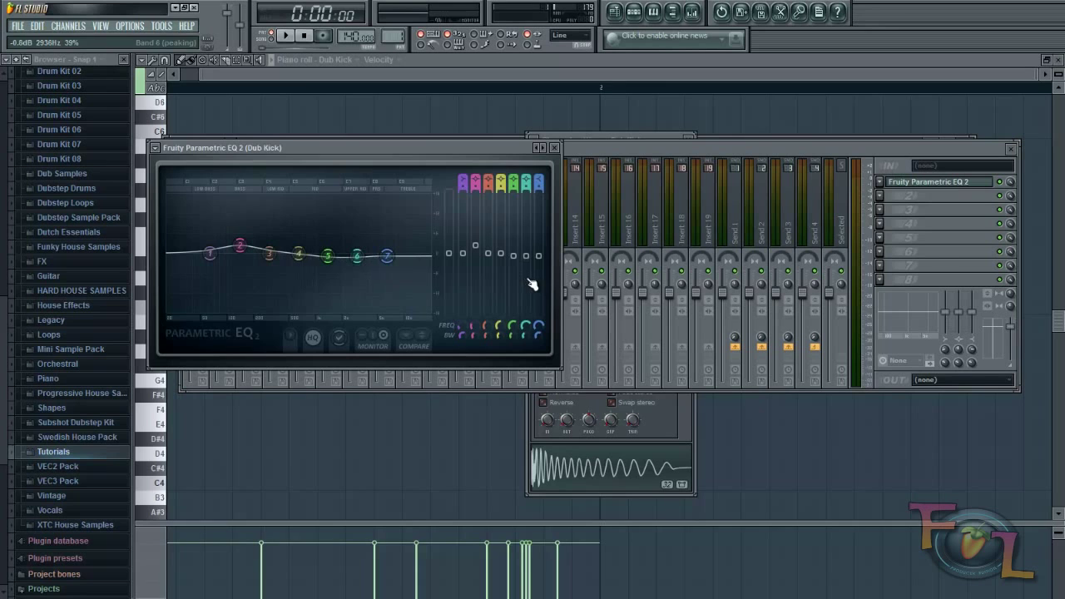
{"action": "scroll", "coordinate": [506, 268], "scroll_direction": "up", "scroll_amount": 1}
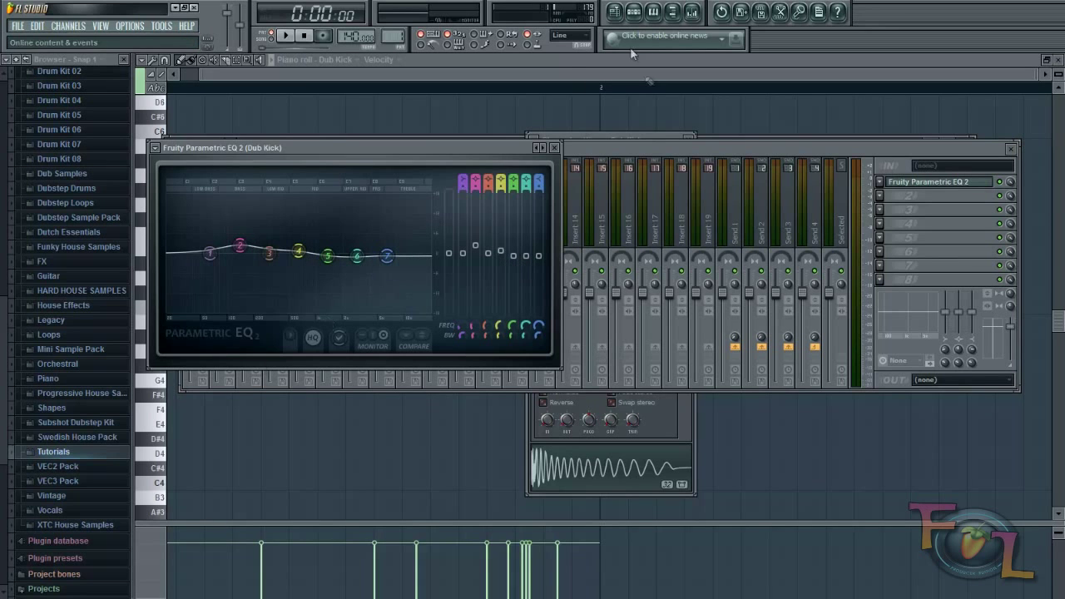
Route the Pitched Snare channel to a free mixer track and load Fruity Parametric EQ 2 on it.
{"action": "left_click_drag", "start_coordinate": [682, 148], "coordinate": [644, 192]}
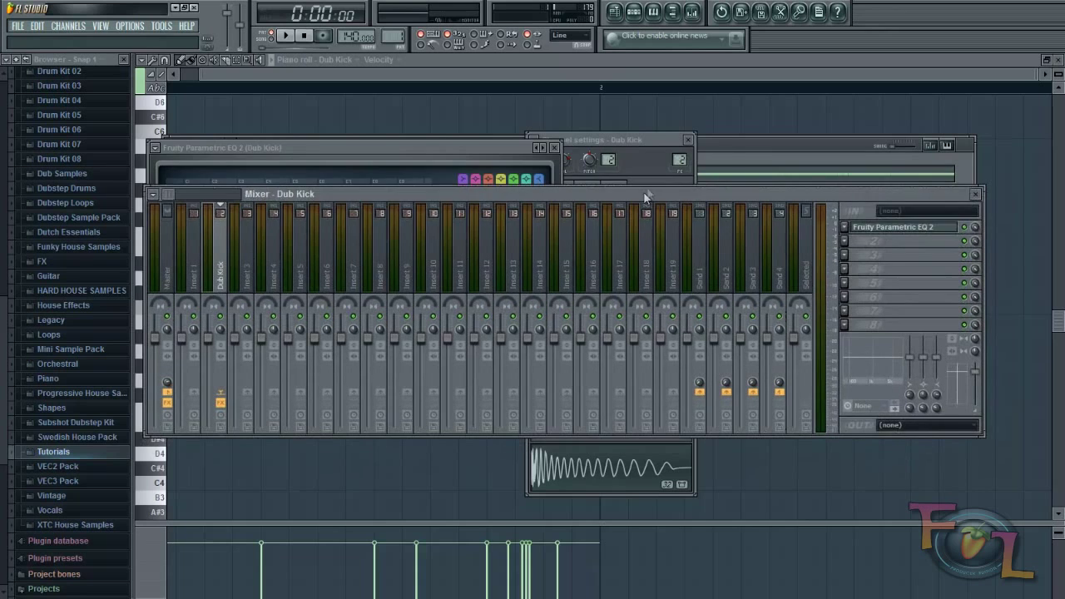
{"action": "left_click", "coordinate": [726, 143]}
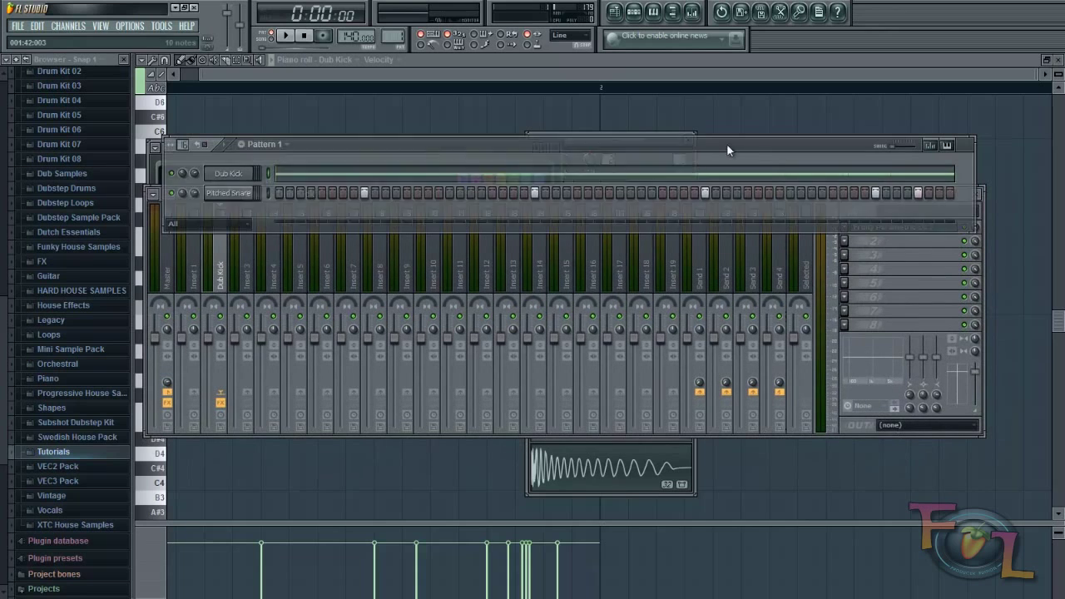
{"action": "left_click", "coordinate": [225, 196]}
{"action": "left_click", "coordinate": [533, 141]}
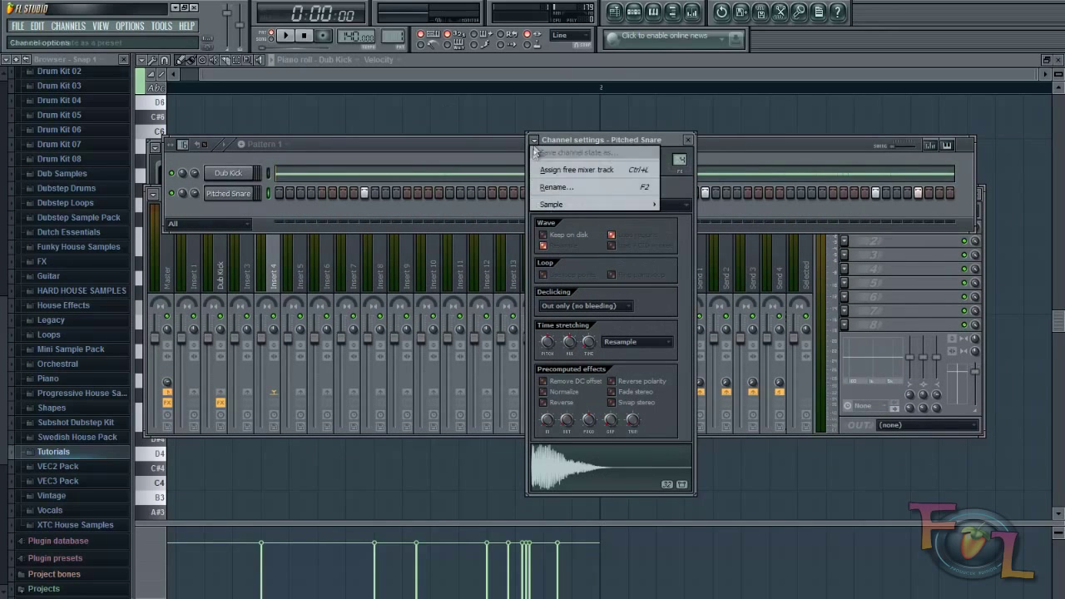
{"action": "left_click", "coordinate": [566, 169]}
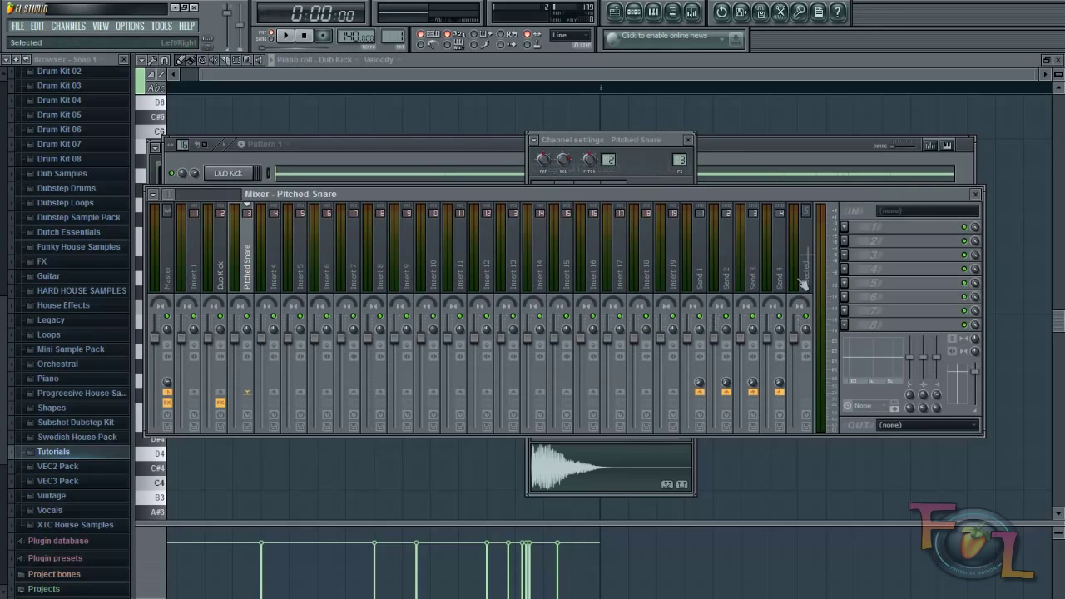
{"action": "left_click", "coordinate": [844, 227]}
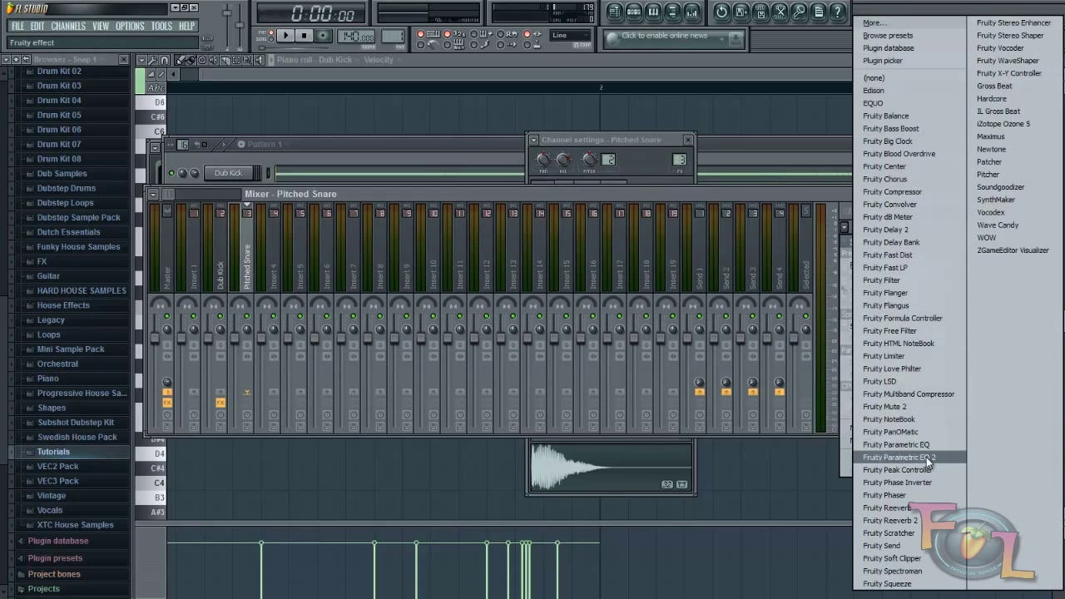
{"action": "left_click", "coordinate": [866, 453]}
In the Pitched Snare EQ, cut bands 1 and 2 slightly, boost bands 5 to 7 with band 6 highest, and close the EQ.
{"action": "mouse_move", "coordinate": [481, 268]}
{"action": "left_mouse_down"}
{"action": "mouse_move", "coordinate": [472, 279]}
{"action": "mouse_move", "coordinate": [484, 278]}
{"action": "left_mouse_up"}
{"action": "scroll", "coordinate": [536, 285], "scroll_direction": "up", "scroll_amount": 3}
{"action": "scroll", "coordinate": [523, 286], "scroll_direction": "up", "scroll_amount": 2}
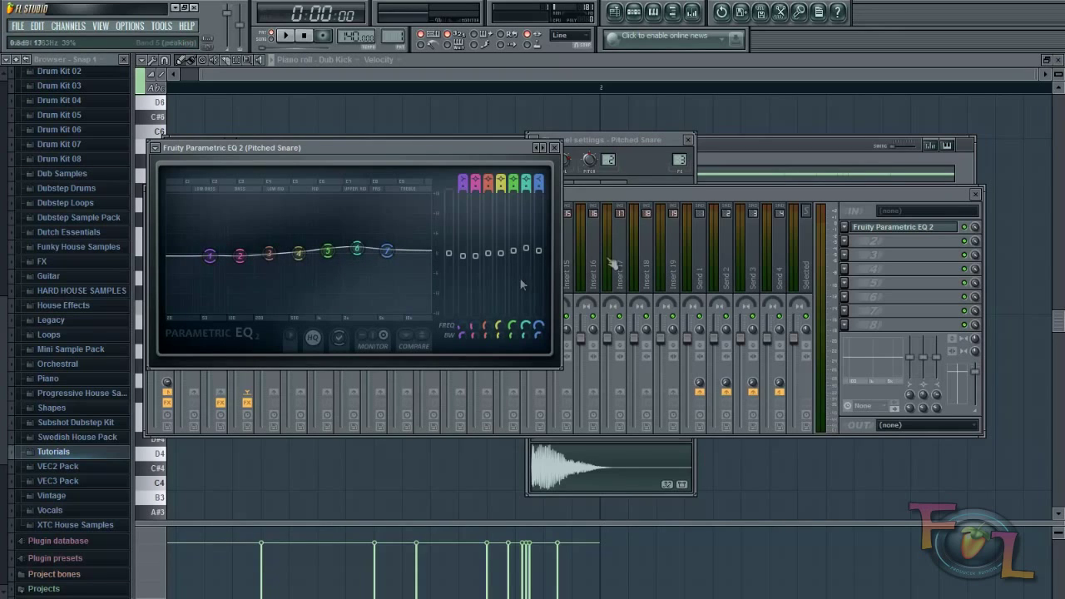
{"action": "left_click", "coordinate": [555, 149]}
Lower the master volume slightly between two playbacks of the pattern, the second one in the Dub Kick piano roll.
{"action": "left_click", "coordinate": [740, 144]}
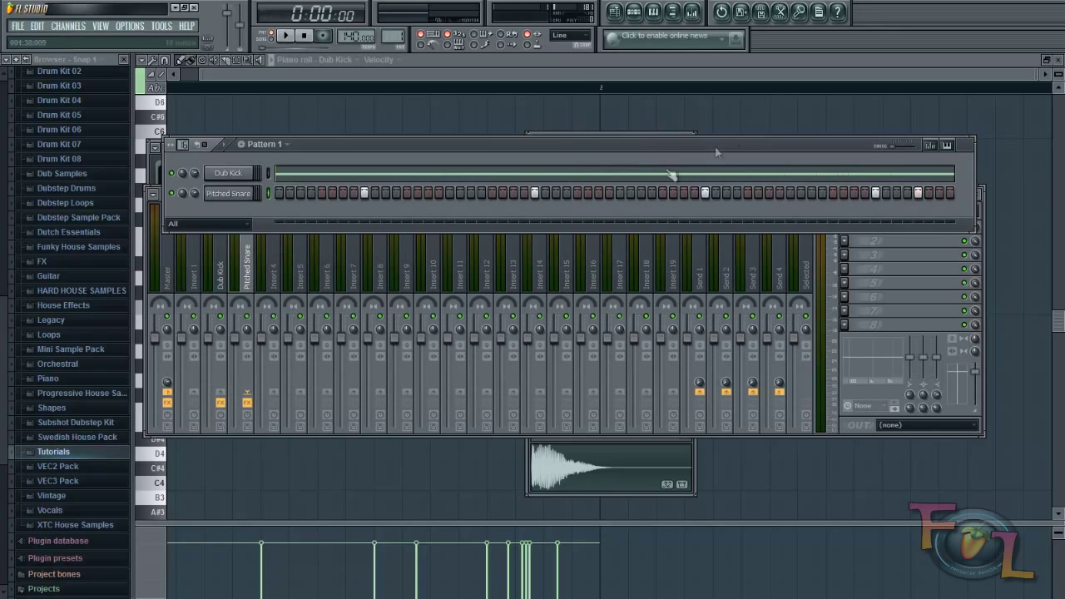
{"action": "key", "text": "space"}
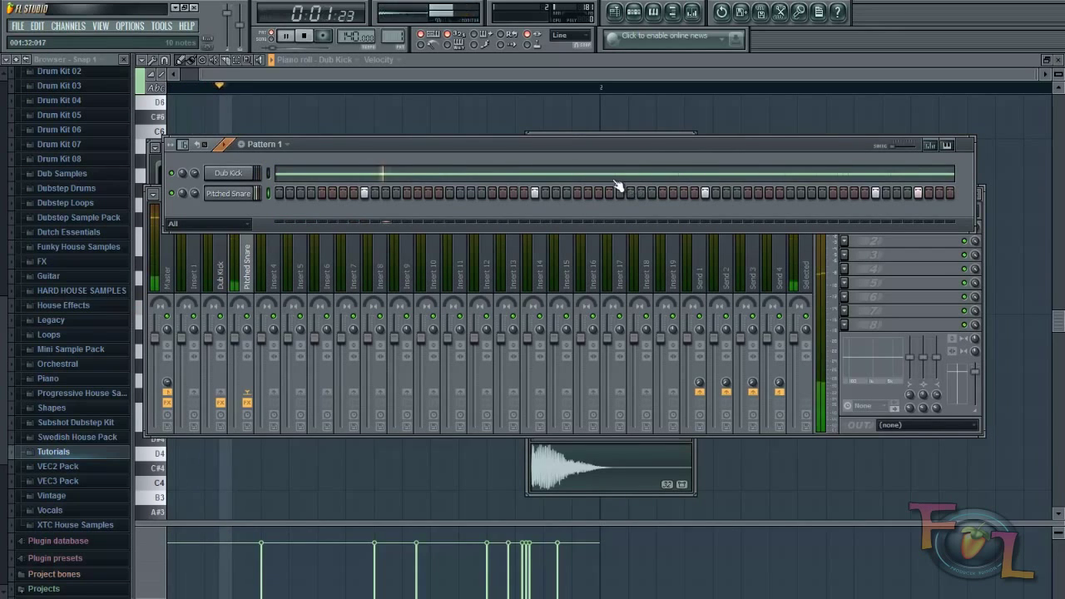
{"action": "key", "text": "space"}
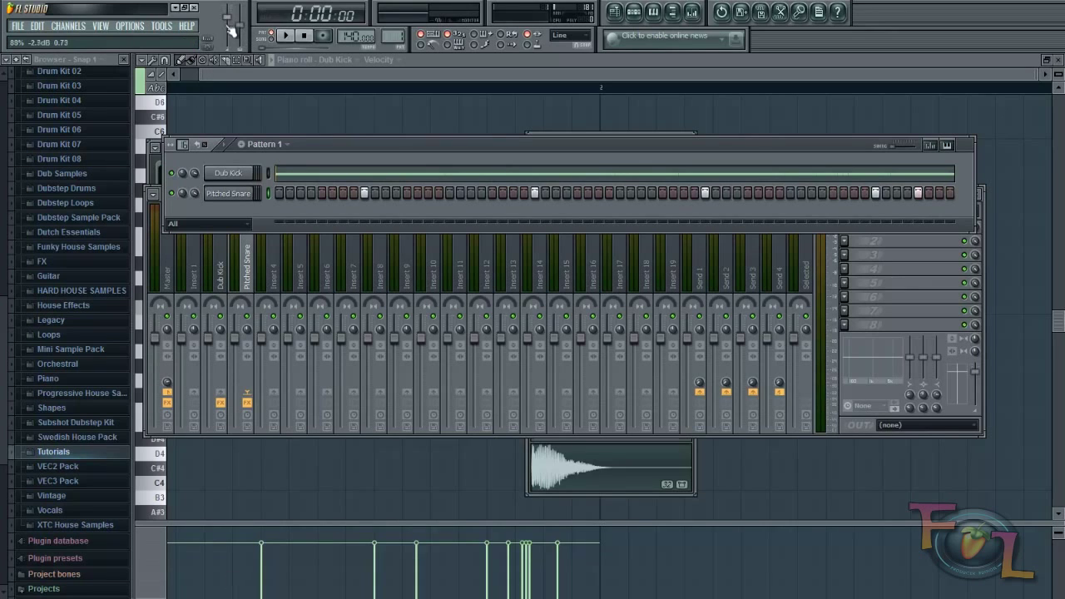
{"action": "left_click", "coordinate": [286, 74]}
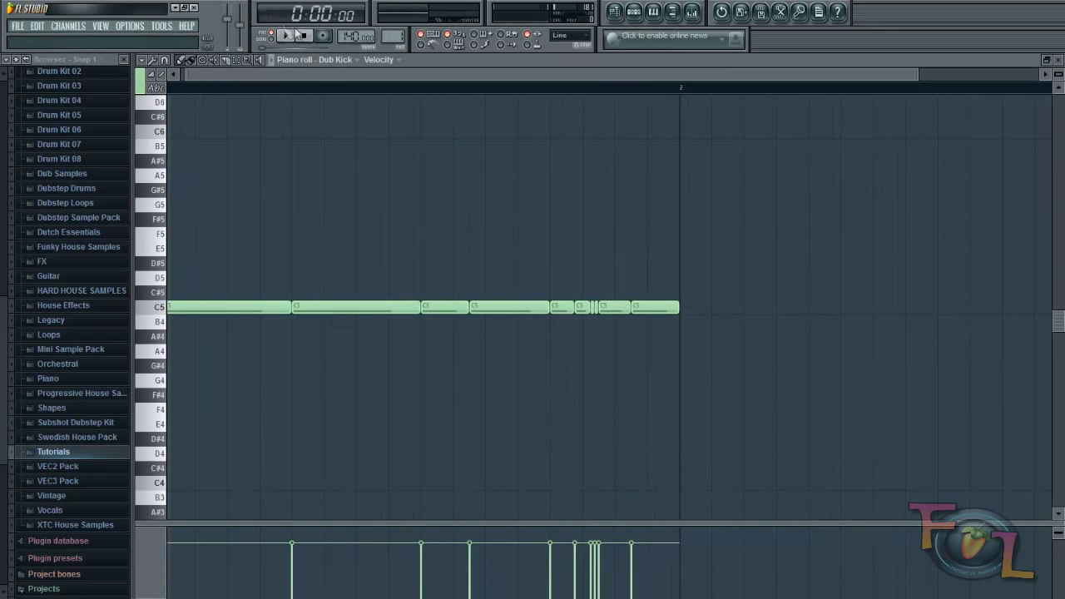
{"action": "key", "text": "space"}
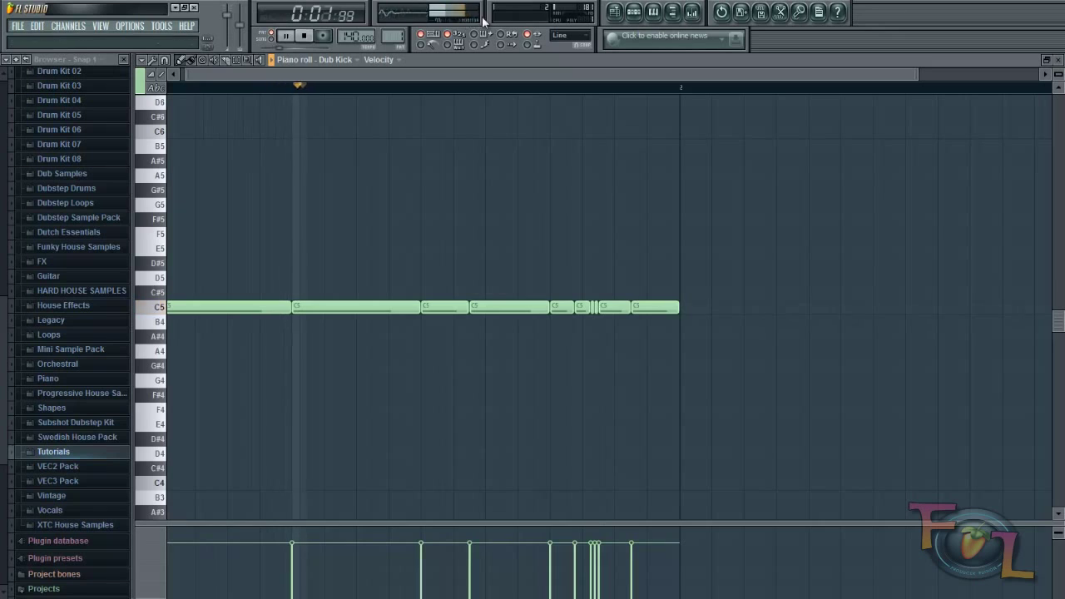
{"action": "left_click", "coordinate": [304, 36]}
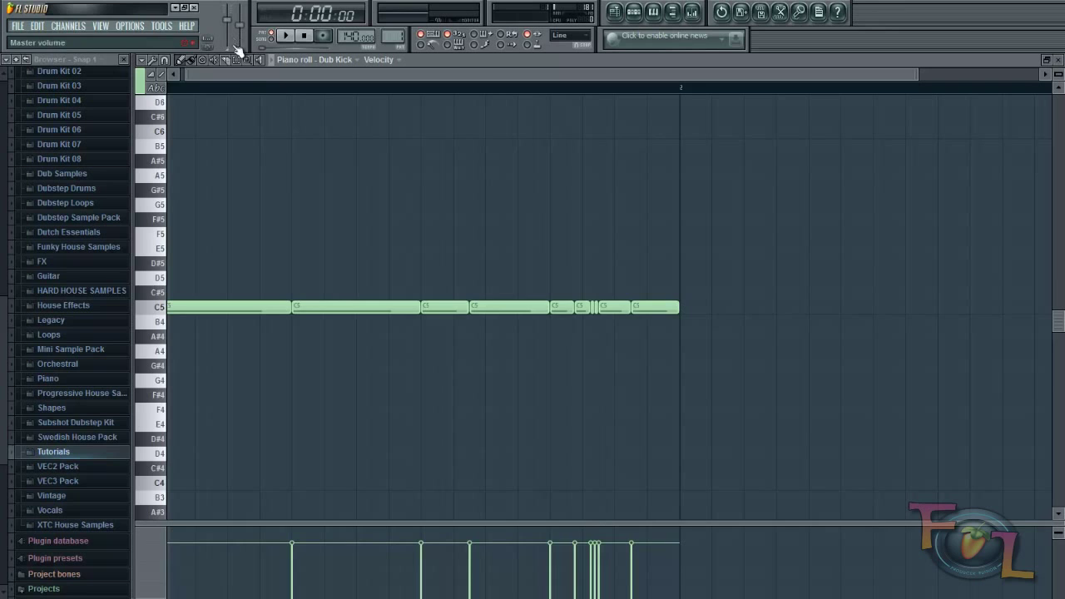
Rename Track 1 in the playlist as Drums.
{"action": "key", "text": "F5"}
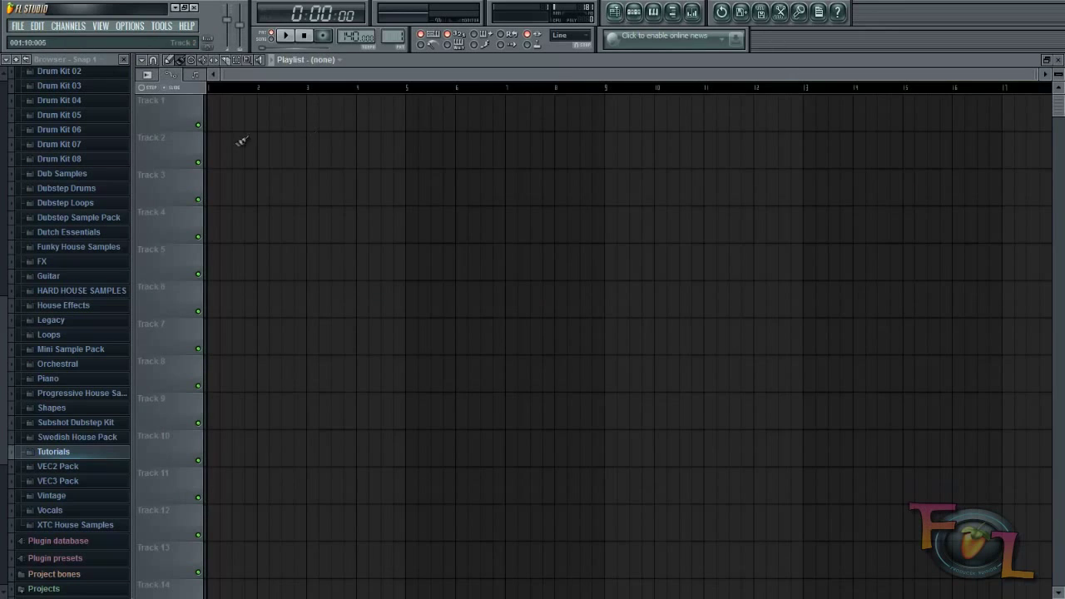
{"action": "right_click", "coordinate": [170, 119]}
{"action": "left_click", "coordinate": [210, 100]}
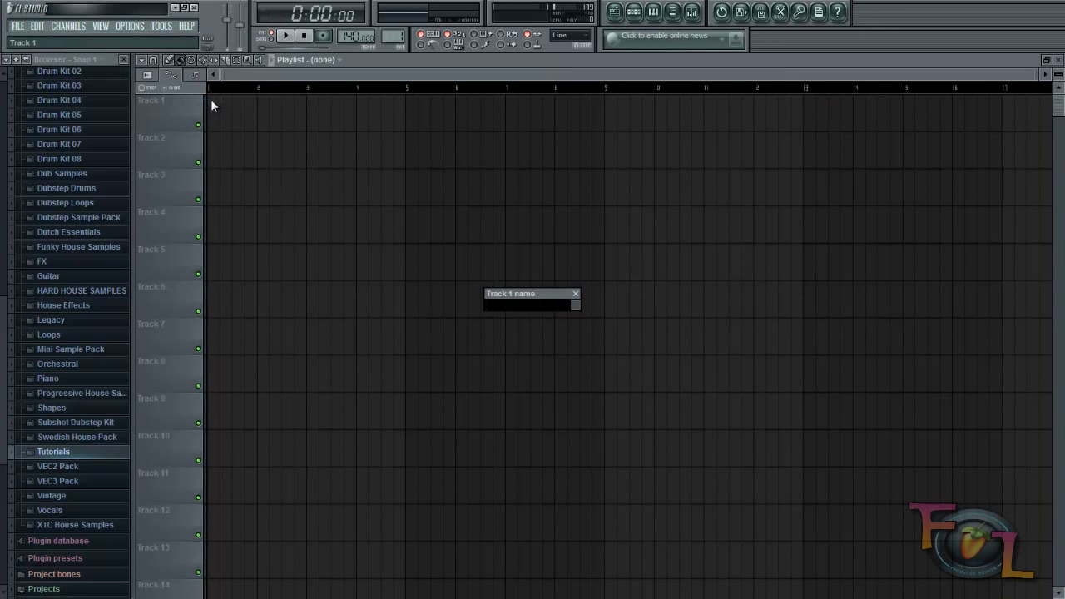
{"action": "type", "text": "Drums"}
{"action": "key", "text": "Return"}
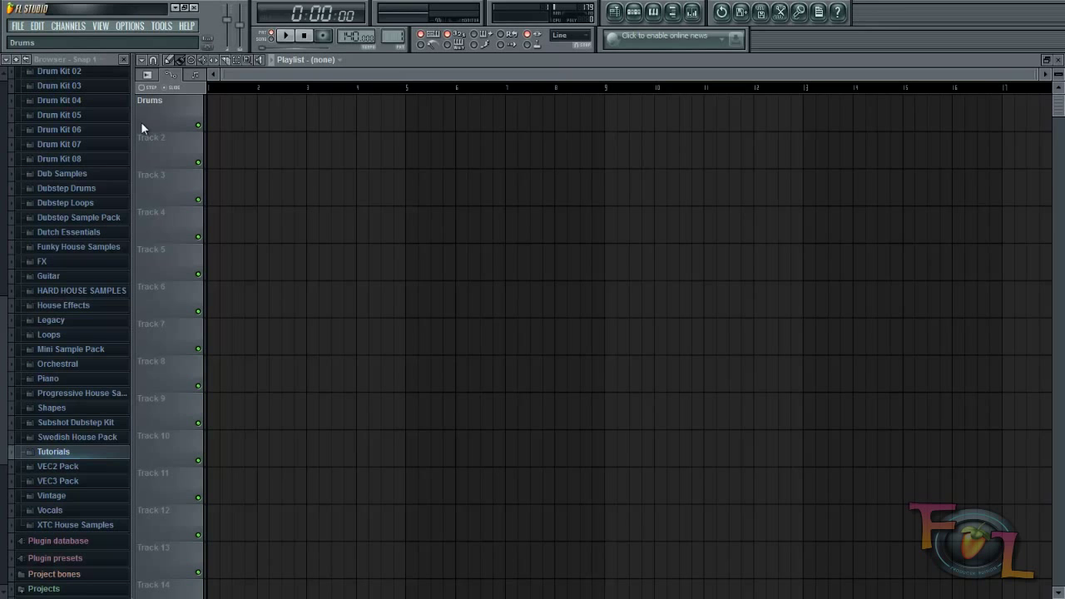
Add a Massive synthesizer channel to the project.
{"action": "left_click", "coordinate": [72, 28]}
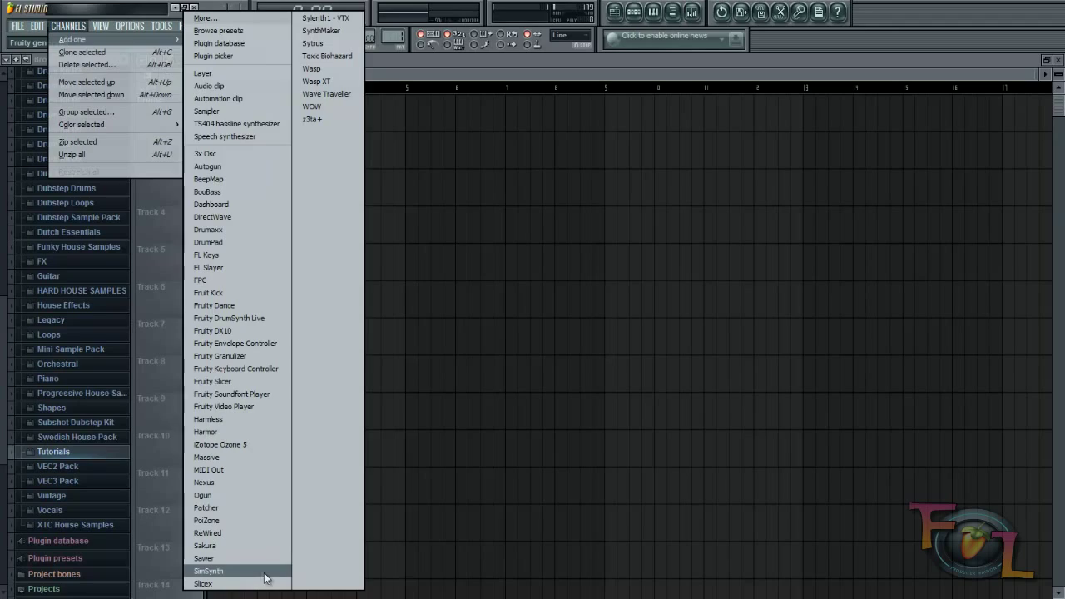
{"action": "left_click", "coordinate": [227, 460]}
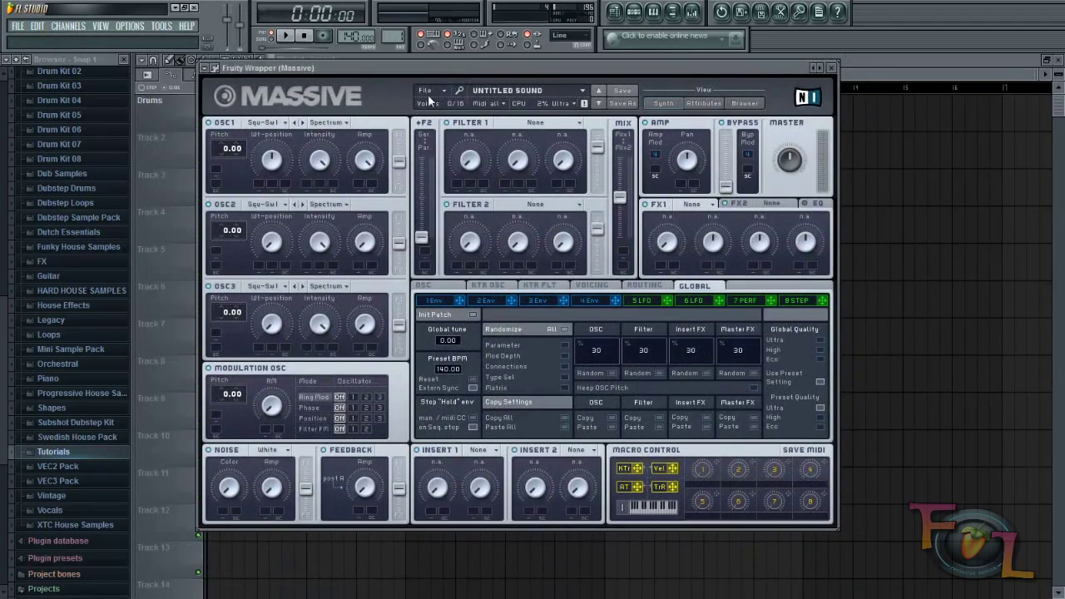
Load the LAZER sound from the Massive Presets subfolder into Massive and audition it.
{"action": "left_click", "coordinate": [430, 94]}
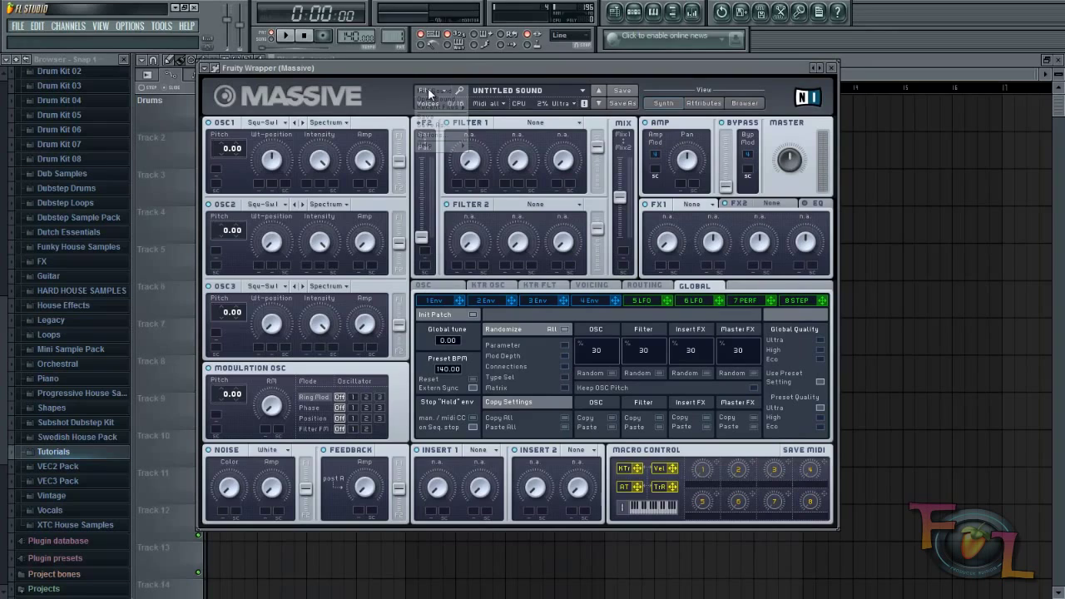
{"action": "left_click", "coordinate": [436, 105]}
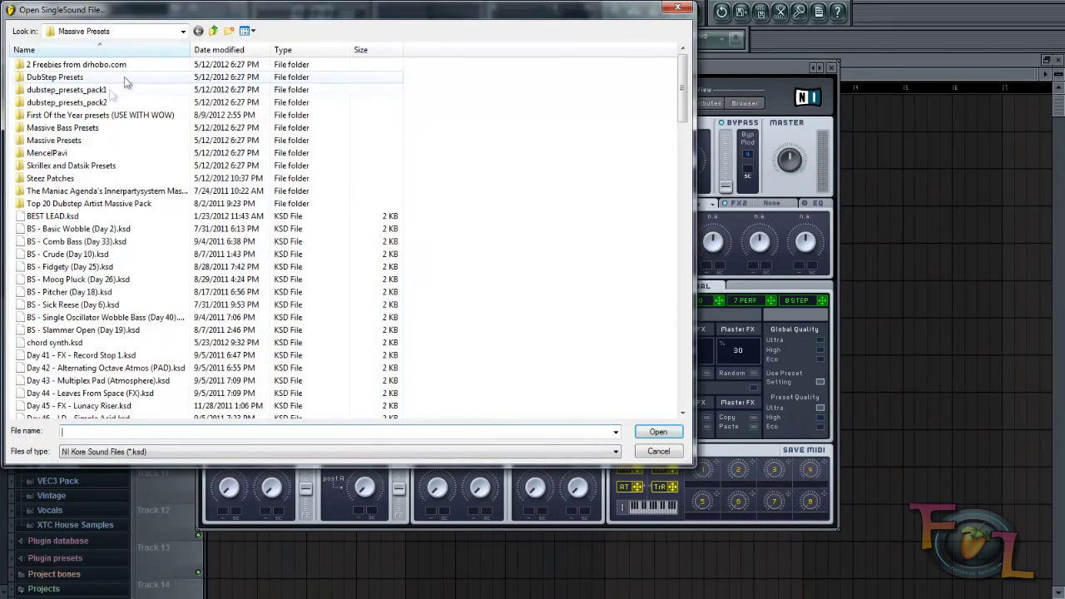
{"action": "double_click", "coordinate": [94, 140]}
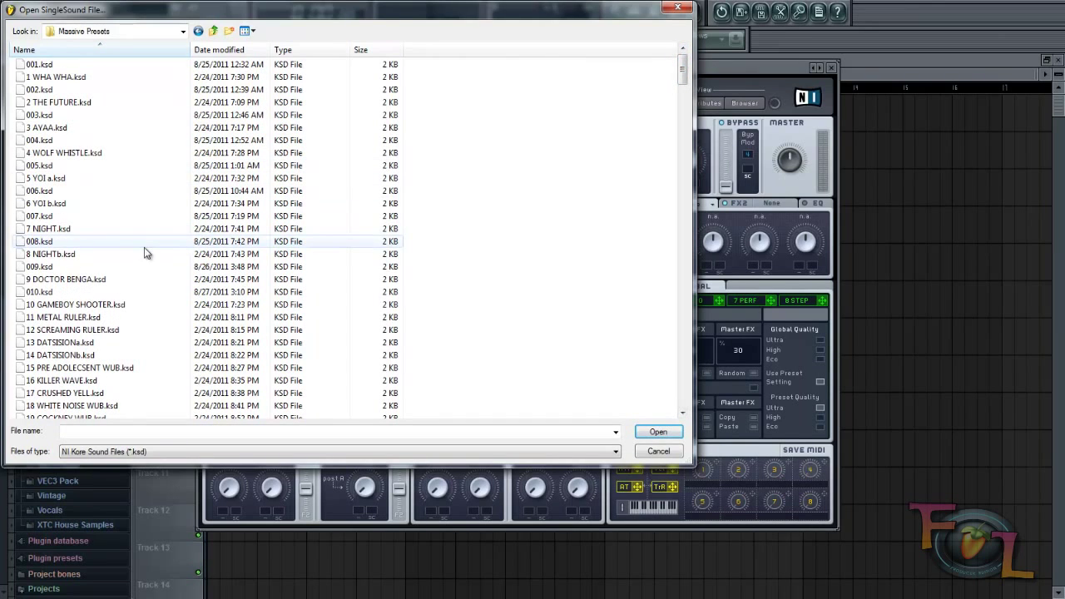
{"action": "left_click", "coordinate": [161, 329]}
{"action": "scroll", "coordinate": [161, 330], "scroll_direction": "down", "scroll_amount": 12}
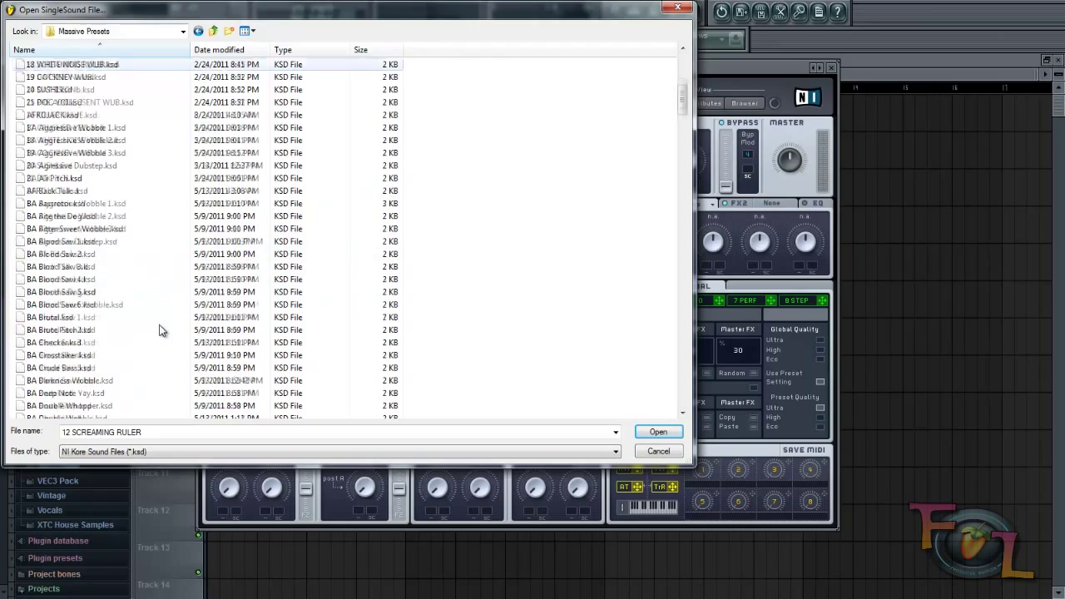
{"action": "left_click_drag", "start_coordinate": [684, 122], "coordinate": [681, 260]}
{"action": "double_click", "coordinate": [43, 343]}
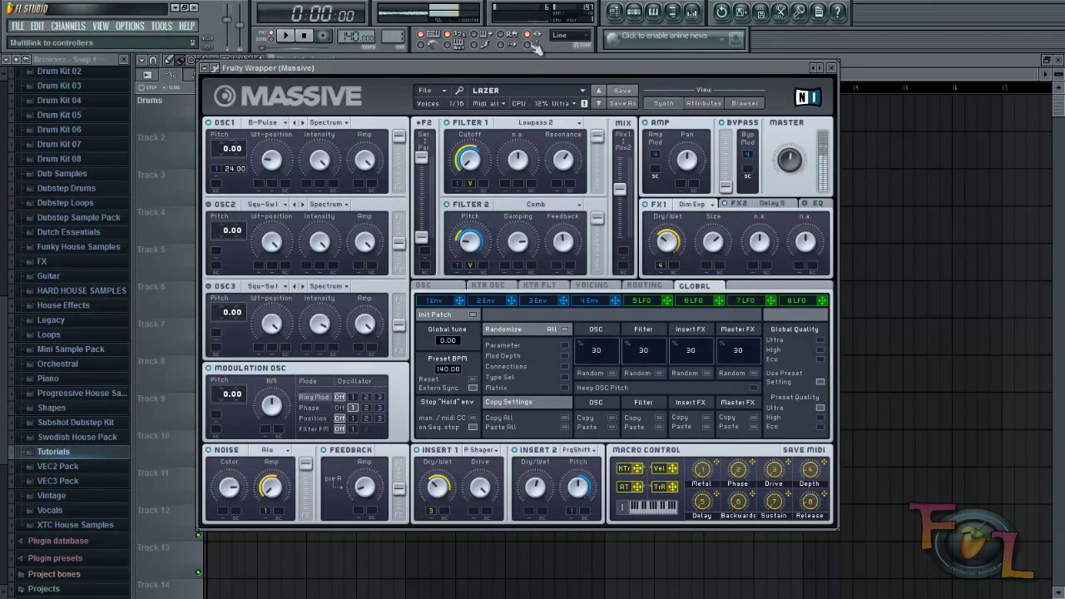
Load the BA Blood Saw 5 sound from the Massive Presets folder into Massive and close the synth window.
{"action": "left_click", "coordinate": [425, 90]}
{"action": "left_click", "coordinate": [435, 103]}
{"action": "left_click", "coordinate": [61, 305]}
{"action": "scroll", "coordinate": [78, 340], "scroll_direction": "down", "scroll_amount": 8}
{"action": "scroll", "coordinate": [78, 339], "scroll_direction": "up", "scroll_amount": 2}
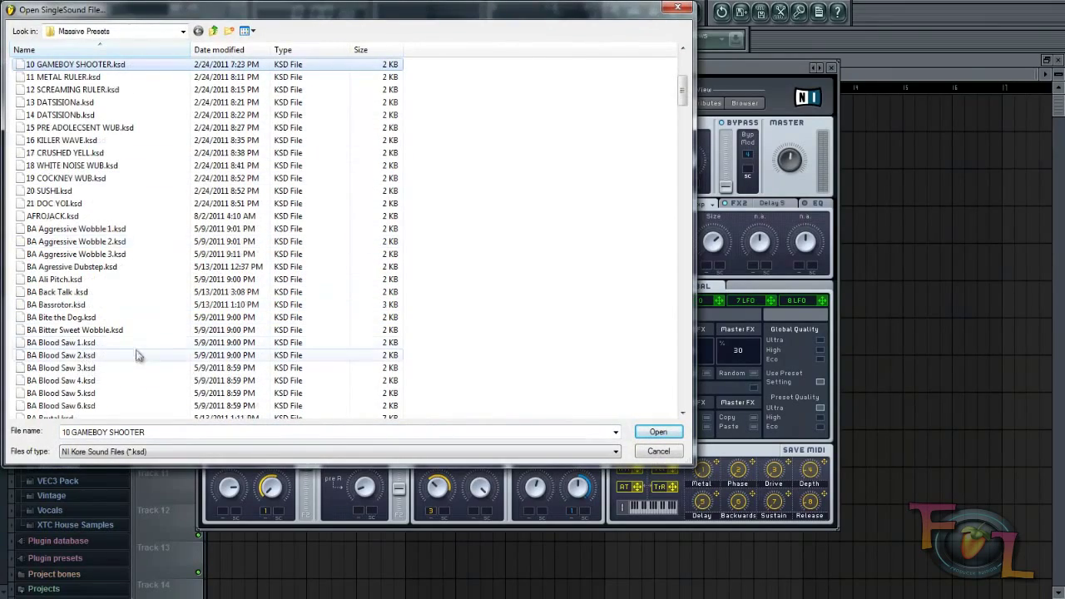
{"action": "scroll", "coordinate": [139, 356], "scroll_direction": "down", "scroll_amount": 3}
{"action": "double_click", "coordinate": [100, 280]}
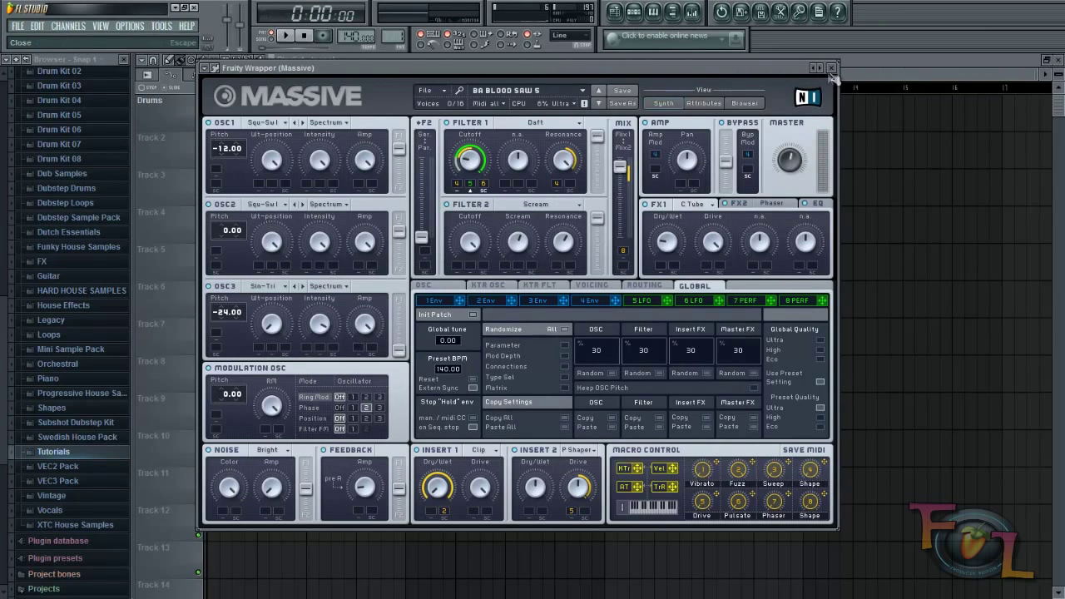
{"action": "left_click_drag", "start_coordinate": [220, 156], "coordinate": [223, 160]}
{"action": "left_click", "coordinate": [833, 68]}
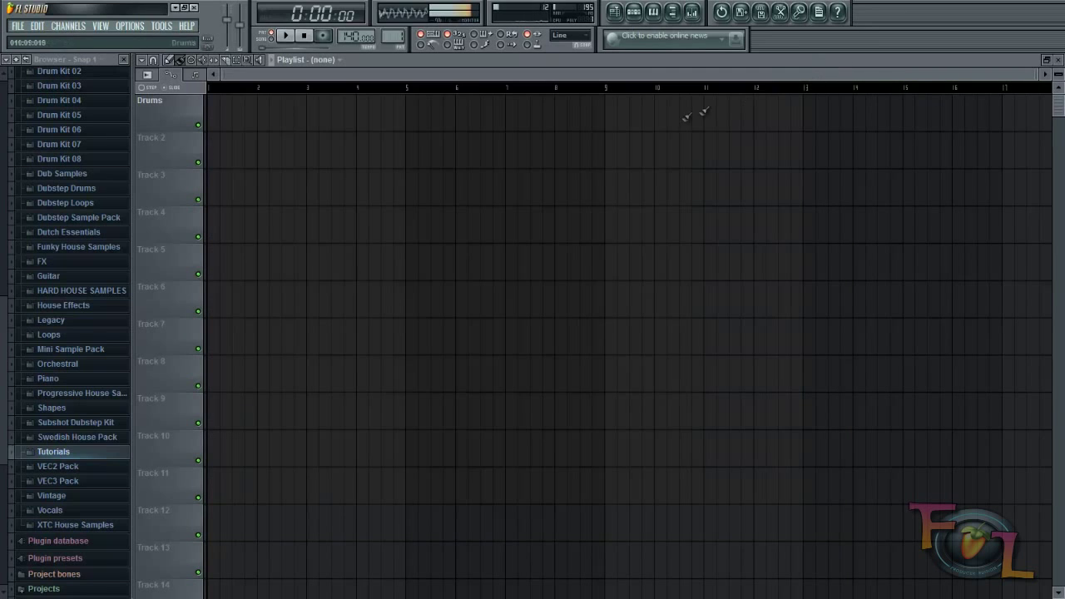
Reopen the Massive channel from Pattern 1 and audition the BA Blood Saw 5 sound.
{"action": "left_click", "coordinate": [634, 13]}
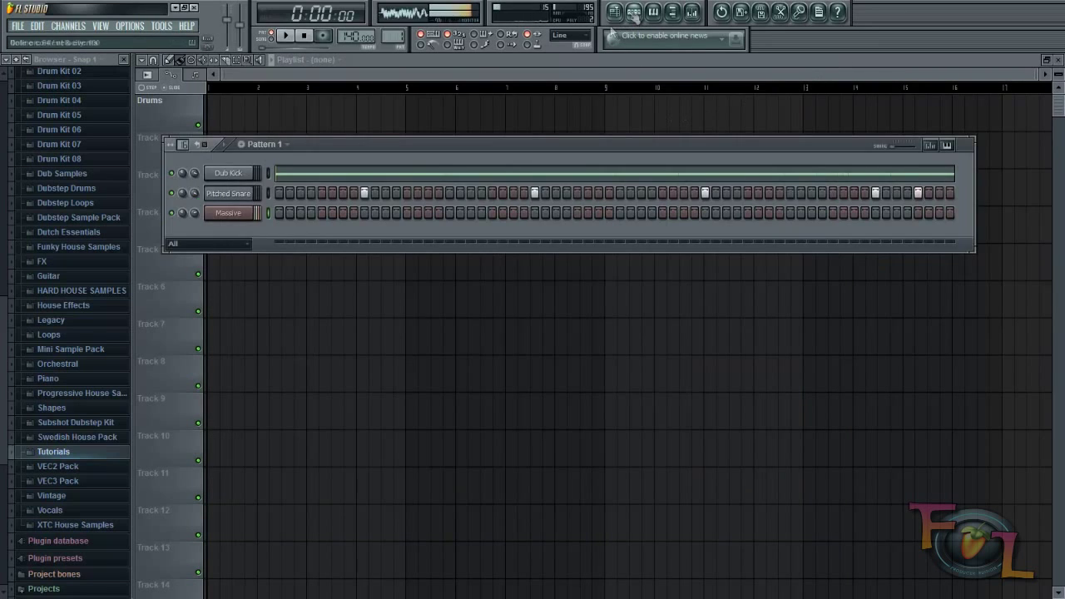
{"action": "left_click", "coordinate": [230, 213]}
{"action": "left_click_drag", "start_coordinate": [230, 150], "coordinate": [226, 160]}
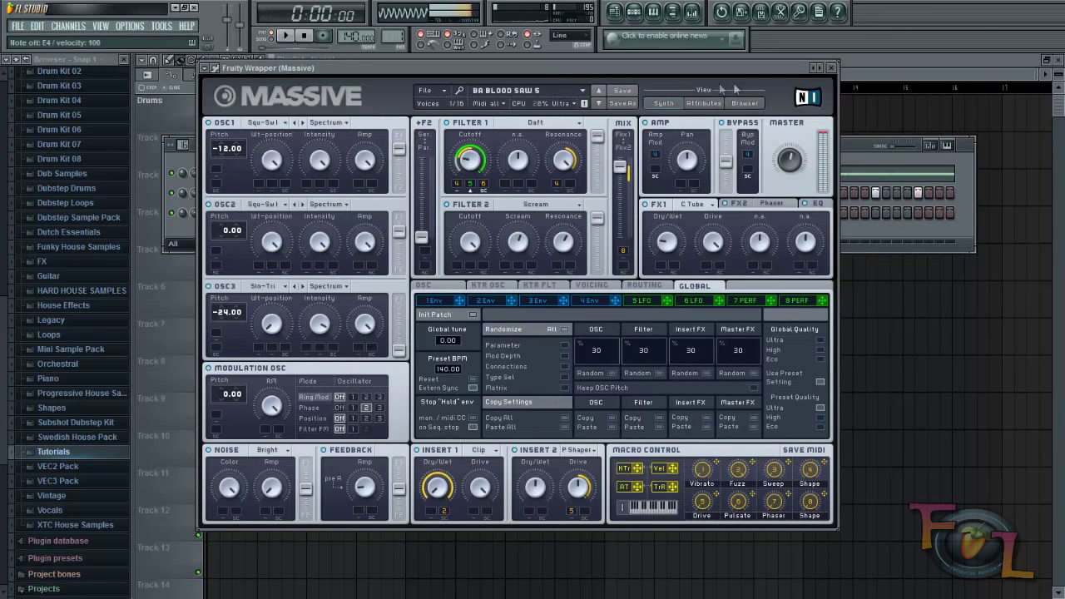
Close the Massive window, switch to Pattern 2 and open the Massive channel's piano roll.
{"action": "left_click", "coordinate": [831, 67]}
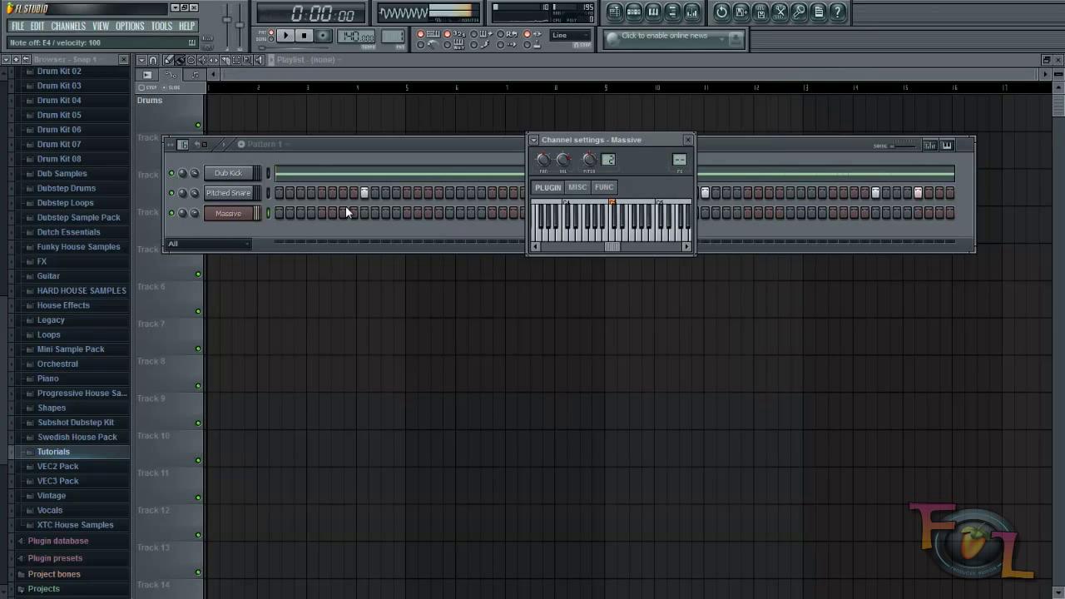
{"action": "left_click", "coordinate": [338, 145]}
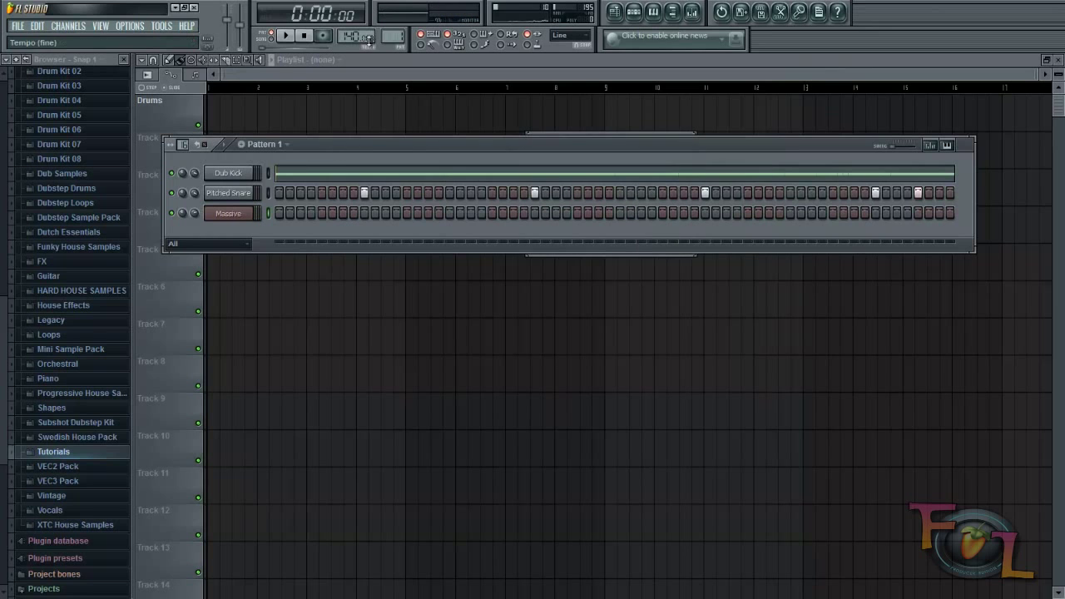
{"action": "scroll", "coordinate": [383, 39], "scroll_direction": "up", "scroll_amount": 1}
{"action": "right_click", "coordinate": [225, 212]}
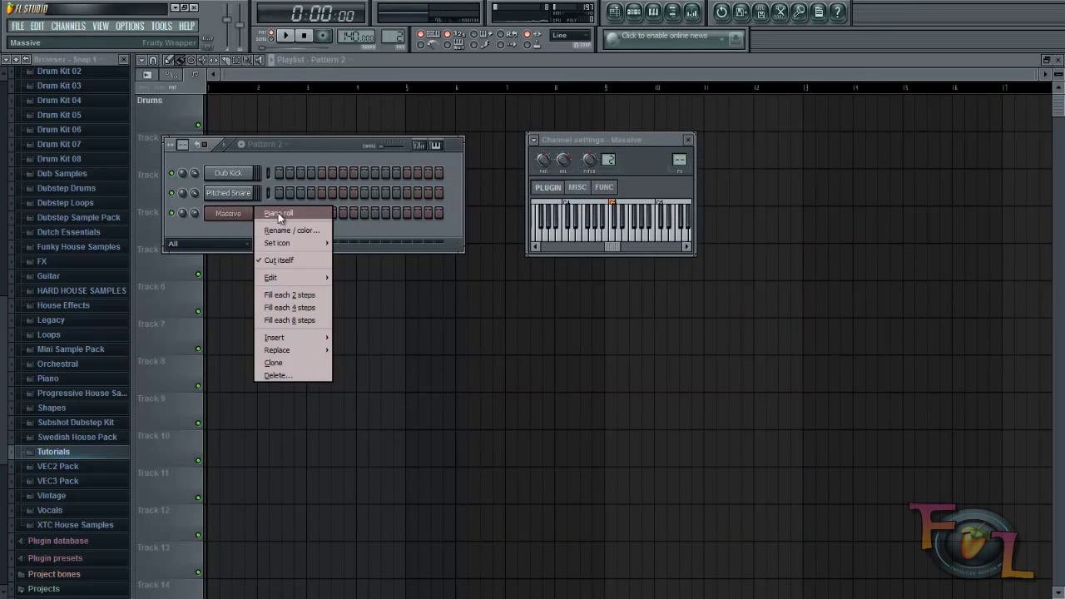
{"action": "left_click", "coordinate": [283, 216]}
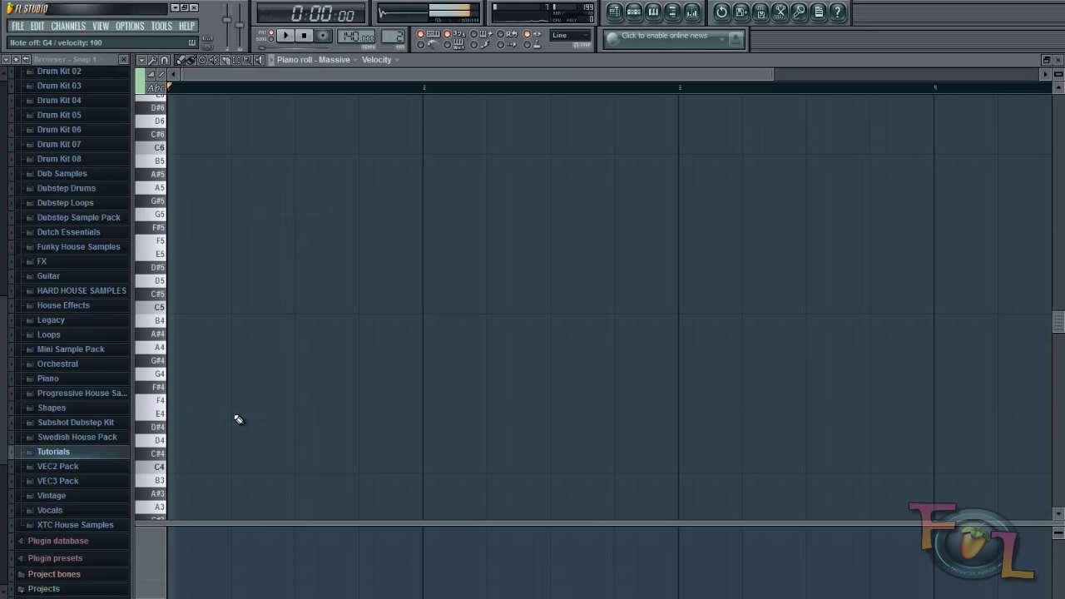
Enter four consecutive two-step notes E4, E4, G4, E4 from the start of bar 1 and audition them.
{"action": "left_click", "coordinate": [170, 414]}
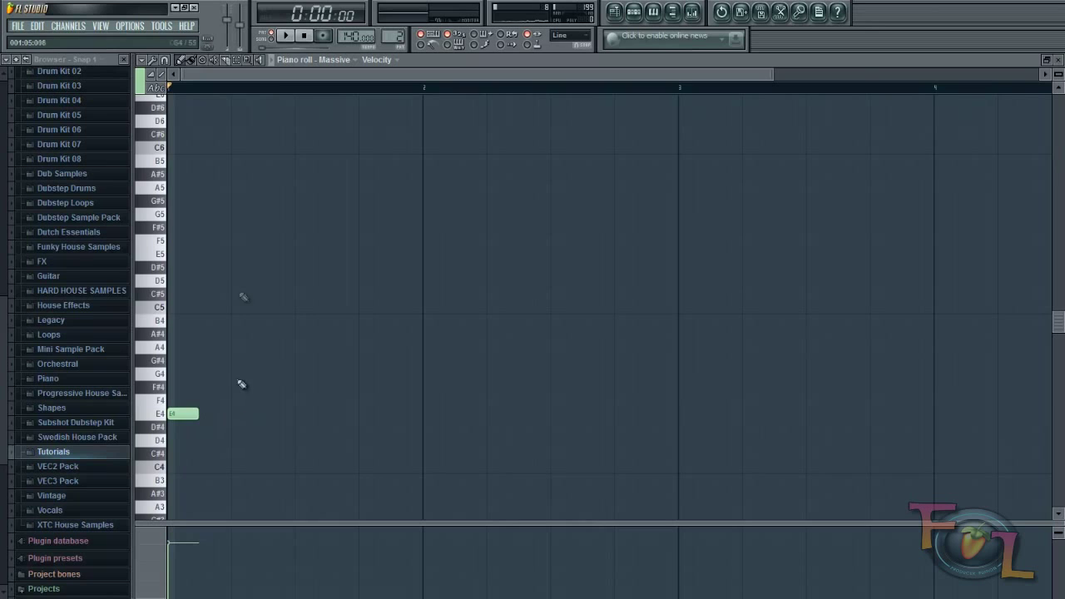
{"action": "left_click", "coordinate": [205, 414]}
{"action": "left_click", "coordinate": [241, 387]}
{"action": "mouse_move", "coordinate": [243, 386]}
{"action": "left_mouse_down"}
{"action": "mouse_move", "coordinate": [248, 360]}
{"action": "mouse_move", "coordinate": [246, 374]}
{"action": "left_mouse_up"}
{"action": "left_click", "coordinate": [264, 414]}
{"action": "key", "text": "space"}
{"action": "key", "text": "space"}
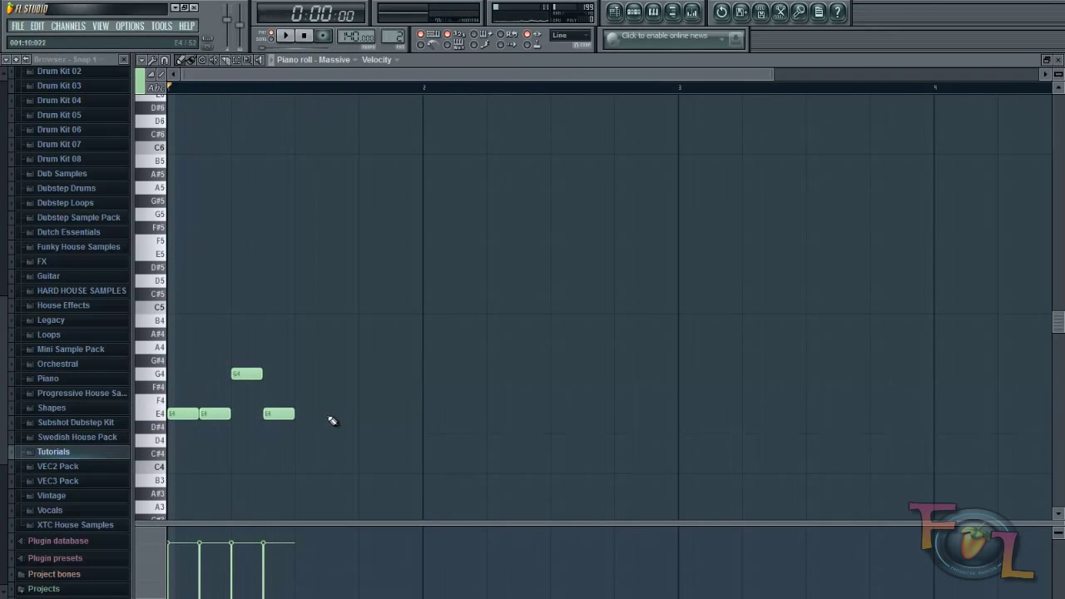
Extend the bassline with spaced E4 and D4 notes in bar 1 and two C4 notes in bar 2, auditioning the phrase.
{"action": "left_click", "coordinate": [331, 416]}
{"action": "key", "text": "space"}
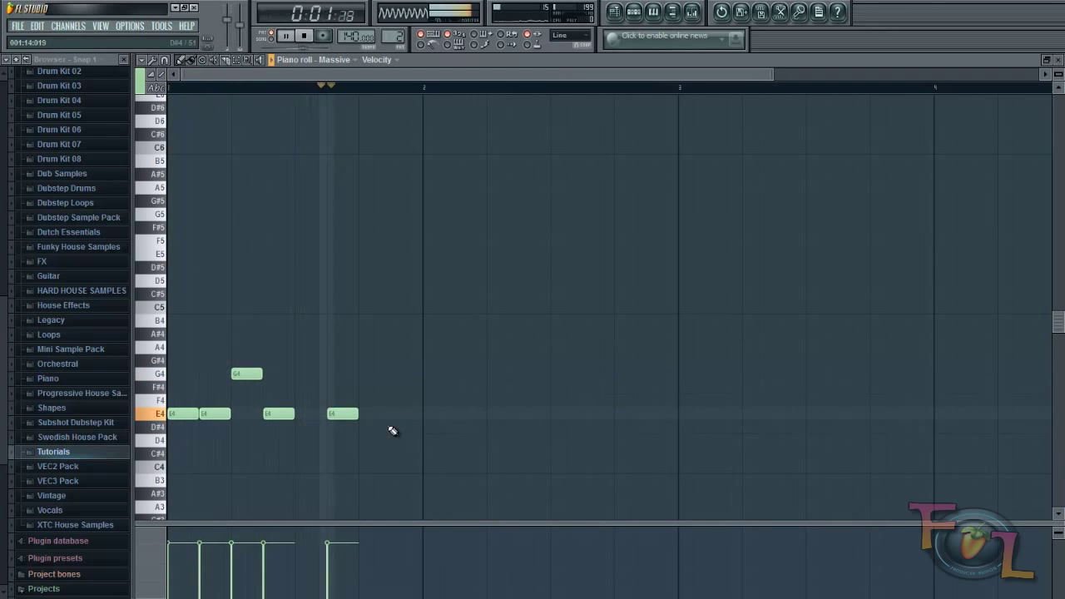
{"action": "key", "text": "space"}
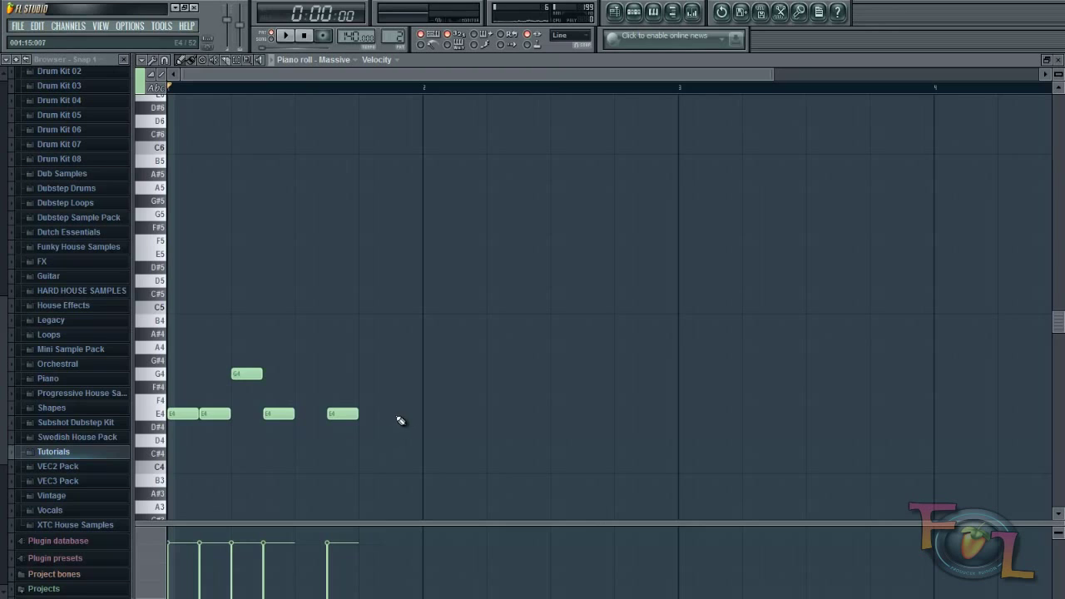
{"action": "left_click", "coordinate": [398, 416]}
{"action": "left_click_drag", "start_coordinate": [408, 419], "coordinate": [408, 444]}
{"action": "left_click", "coordinate": [429, 468]}
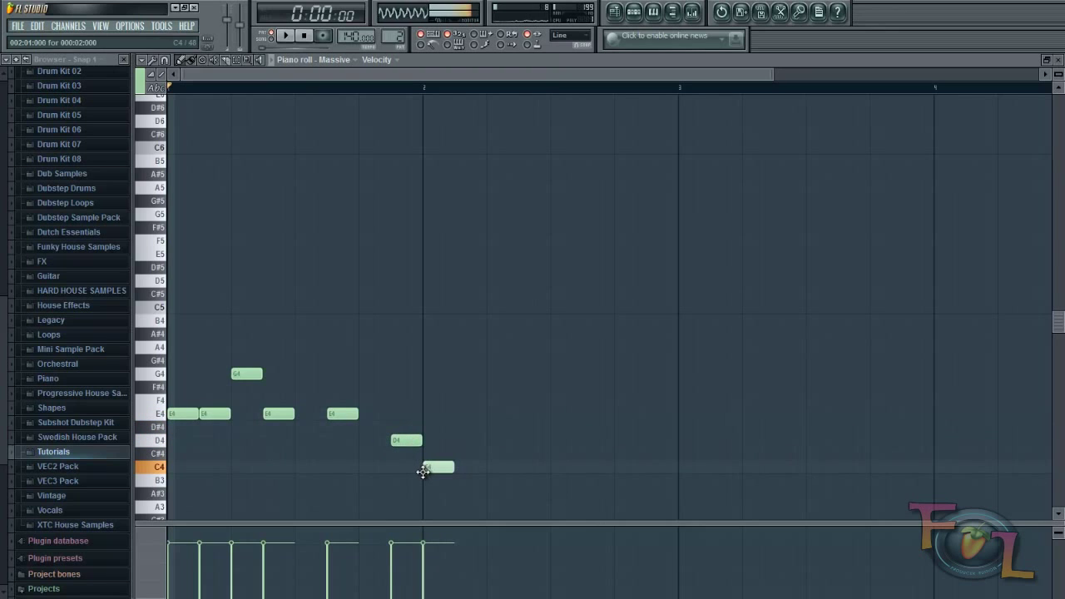
{"action": "left_click", "coordinate": [489, 468]}
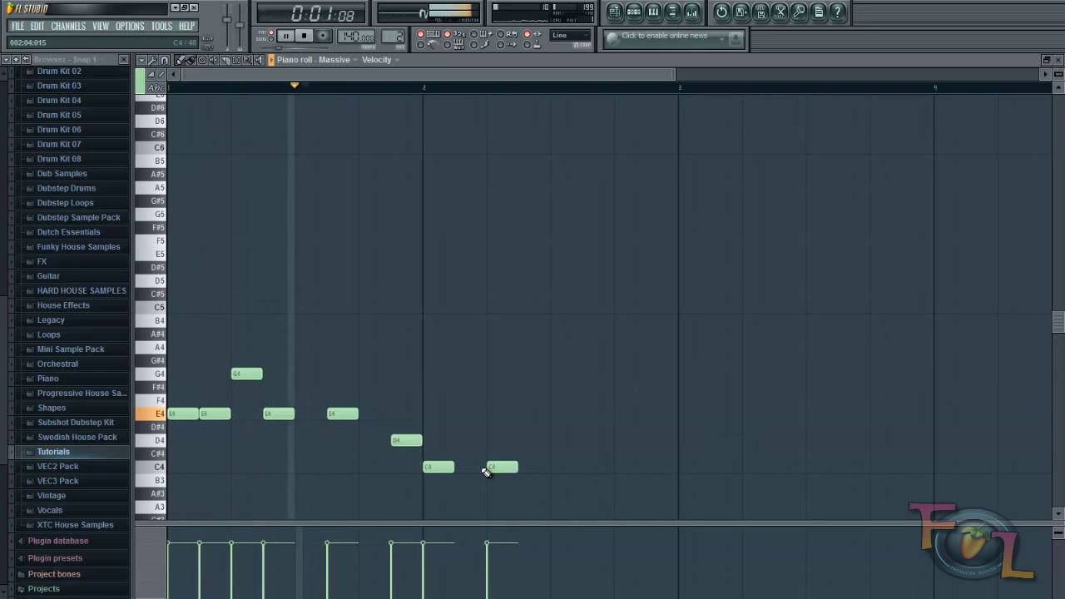
{"action": "key", "text": "space"}
Place the second C4 directly after the first, continue bar 2 with D4, three B3 notes and D4, and play it back.
{"action": "mouse_move", "coordinate": [511, 467]}
{"action": "left_mouse_down"}
{"action": "mouse_move", "coordinate": [476, 464]}
{"action": "mouse_move", "coordinate": [519, 492]}
{"action": "mouse_move", "coordinate": [524, 475]}
{"action": "left_mouse_up"}
{"action": "left_click", "coordinate": [491, 442]}
{"action": "left_click", "coordinate": [556, 481]}
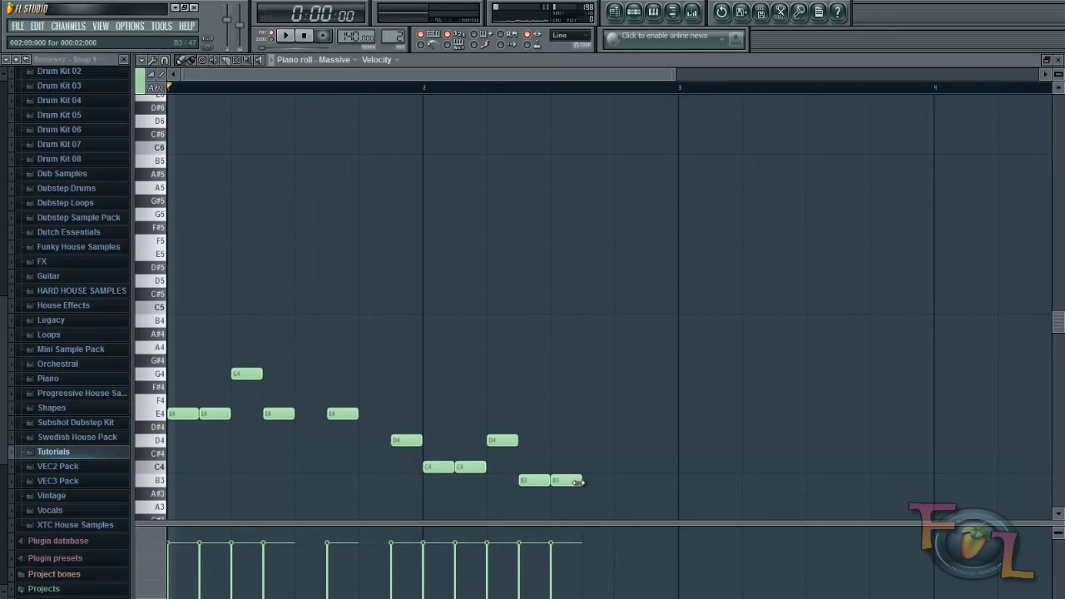
{"action": "left_click", "coordinate": [587, 482]}
{"action": "left_click", "coordinate": [618, 440]}
{"action": "key", "text": "space"}
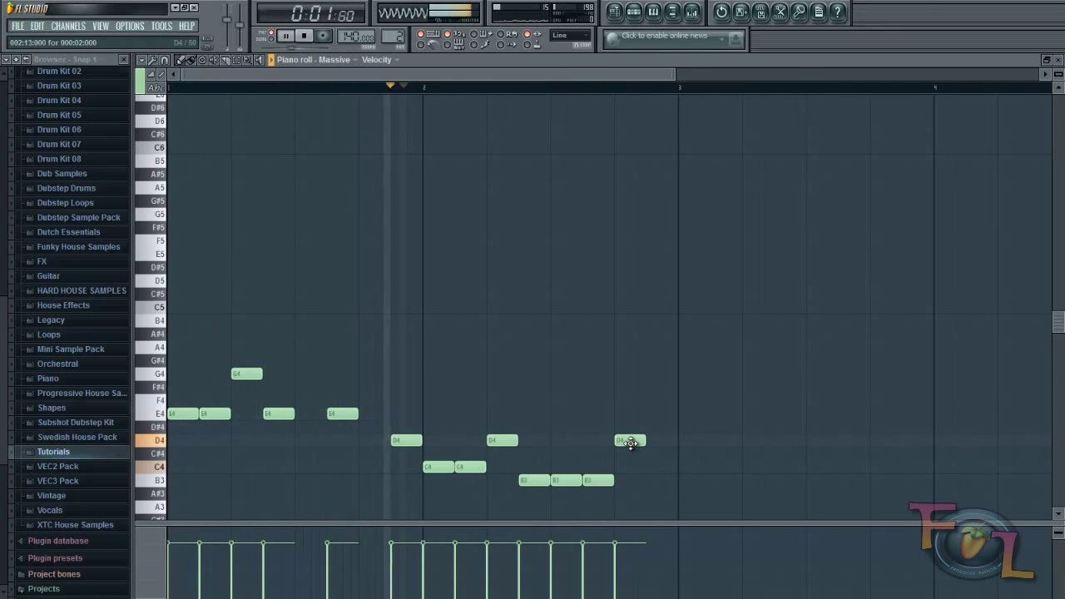
{"action": "key", "text": "space"}
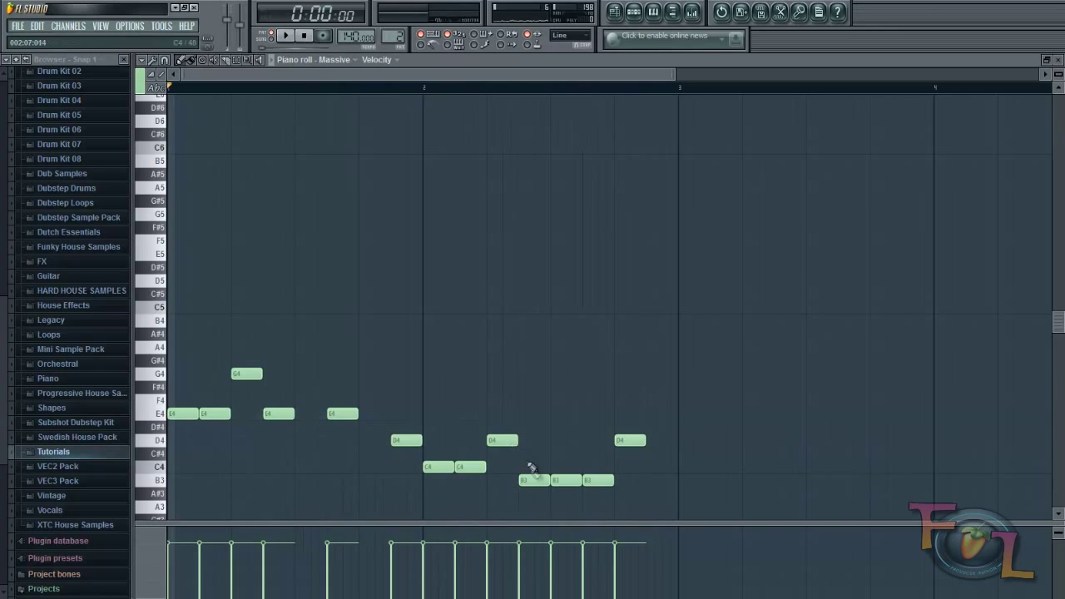
{"action": "key", "text": "space"}
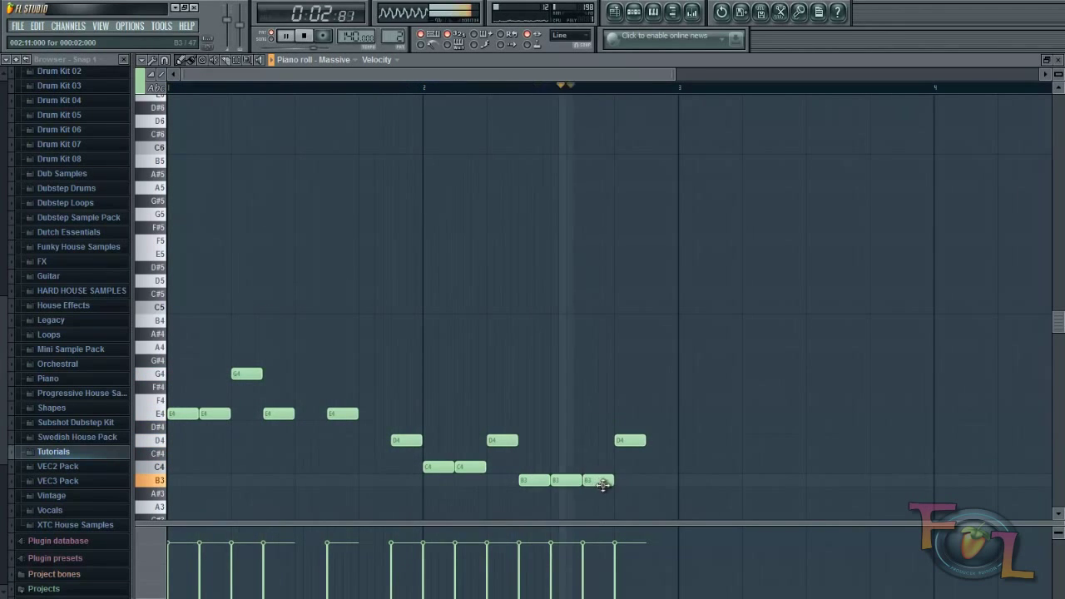
{"action": "key", "text": "space"}
Rework the end of bar 2 as C4, three B3 notes and a closing D4, and play the bassline.
{"action": "left_click", "coordinate": [521, 464]}
{"action": "right_click", "coordinate": [545, 480]}
{"action": "left_click", "coordinate": [623, 480]}
{"action": "left_click_drag", "start_coordinate": [625, 440], "coordinate": [661, 441]}
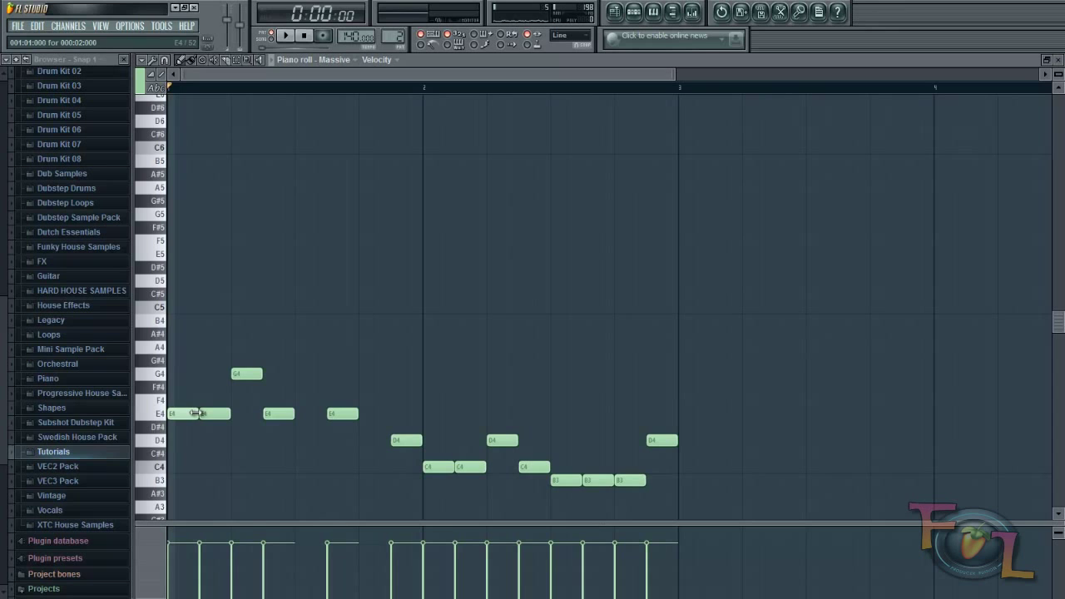
{"action": "scroll", "coordinate": [208, 100], "scroll_direction": "up", "scroll_amount": 3}
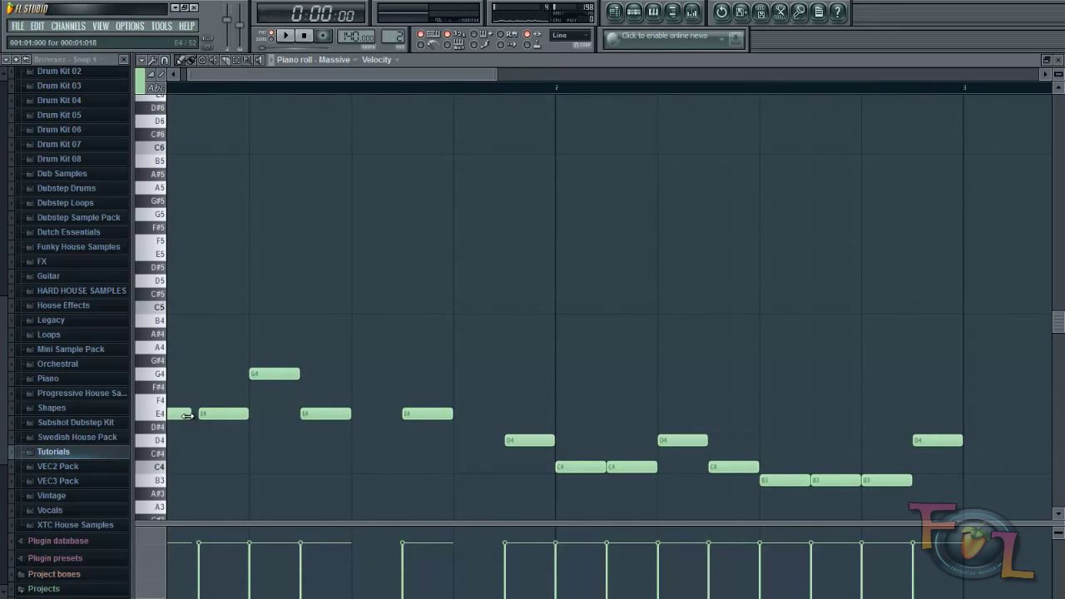
{"action": "key", "text": "space"}
{"action": "scroll", "coordinate": [389, 99], "scroll_direction": "down", "scroll_amount": 3}
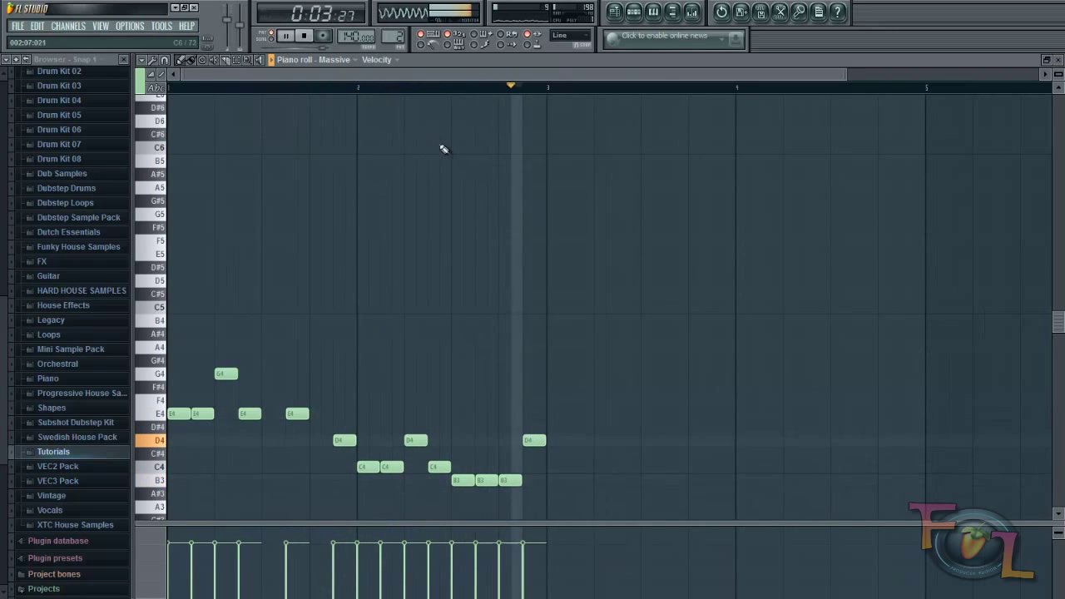
Stop playback and rename playlist Track 4 as Bassline.
{"action": "left_click", "coordinate": [614, 11]}
{"action": "key", "text": "space"}
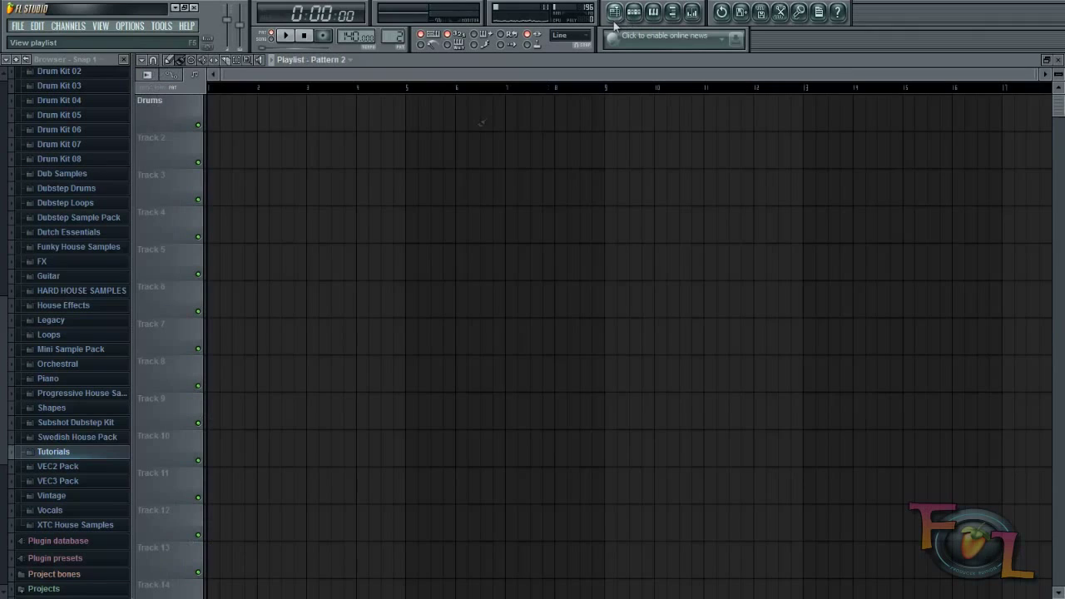
{"action": "right_click", "coordinate": [152, 208]}
{"action": "left_click", "coordinate": [165, 212]}
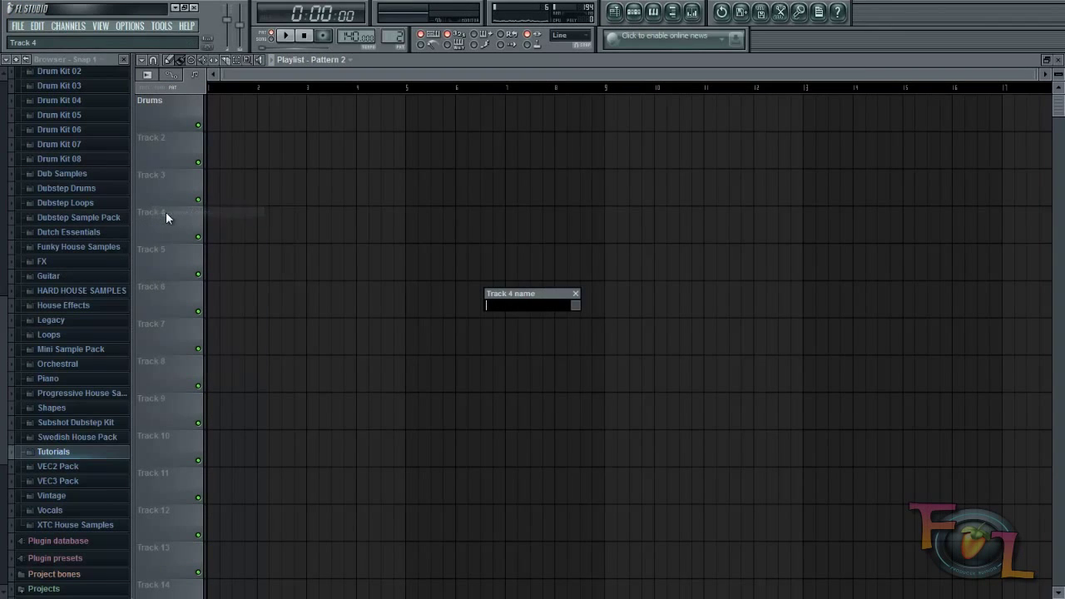
{"action": "type", "text": "Bassline"}
{"action": "key", "text": "Return"}
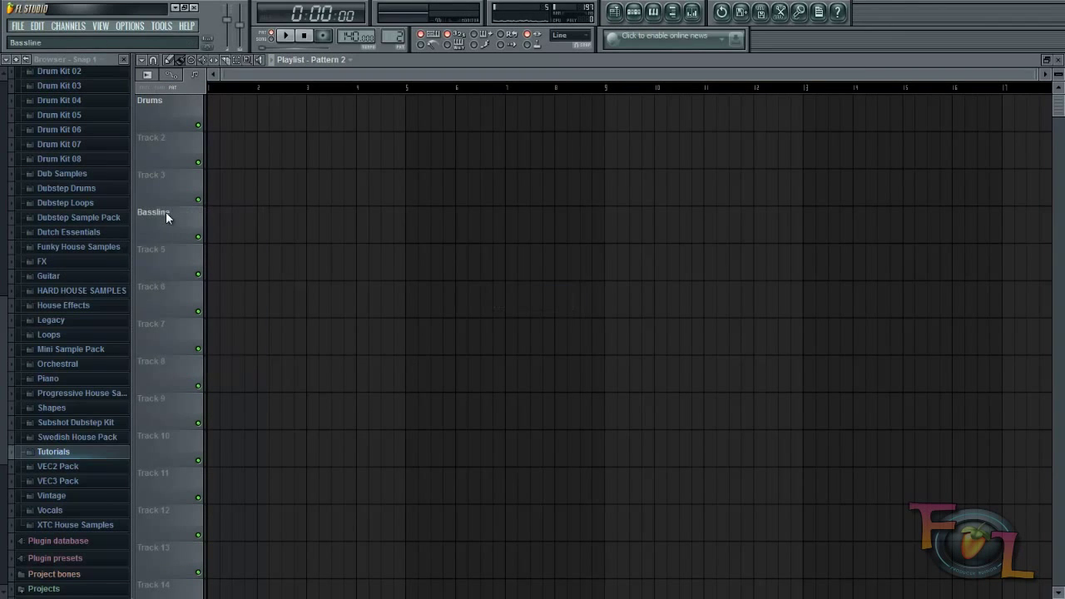
Place Pattern 2 four times back to back on the Bassline track, covering bars 1 to 8.
{"action": "left_click", "coordinate": [632, 13]}
{"action": "left_click", "coordinate": [326, 75]}
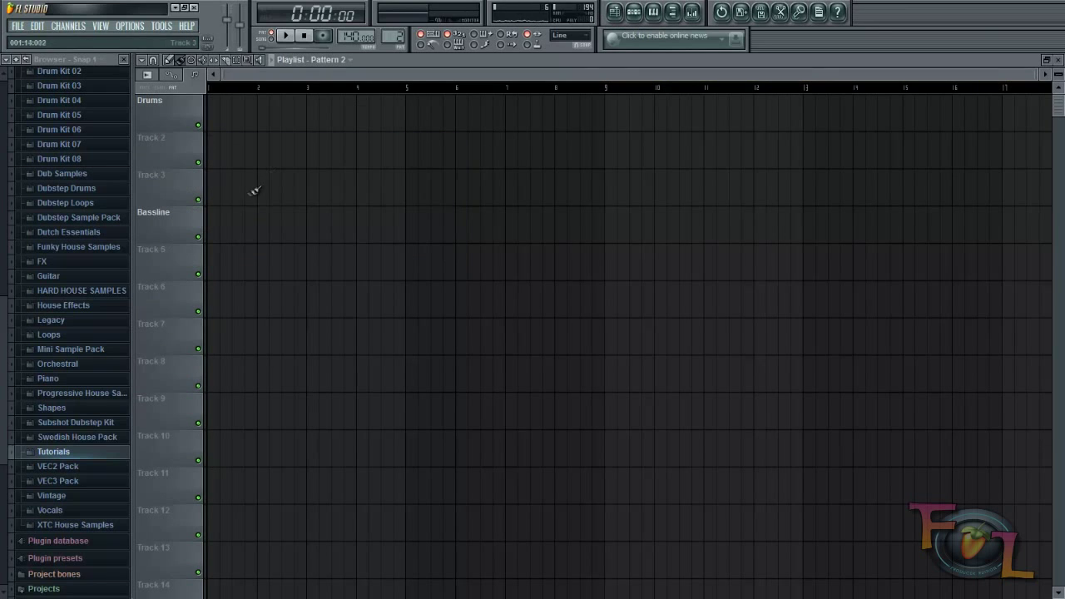
{"action": "left_click", "coordinate": [409, 229]}
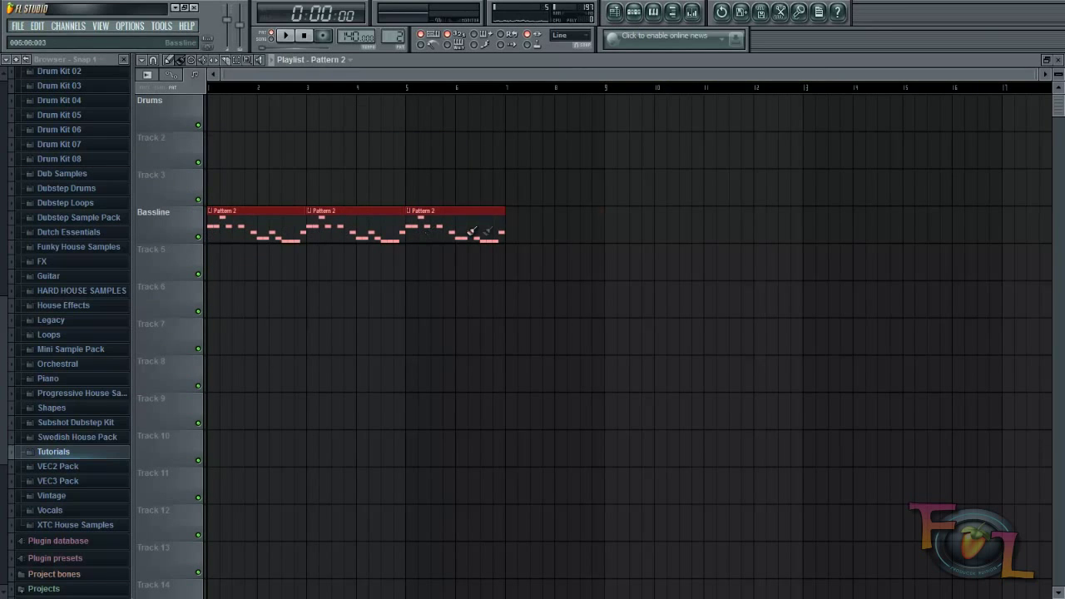
{"action": "left_click", "coordinate": [510, 229]}
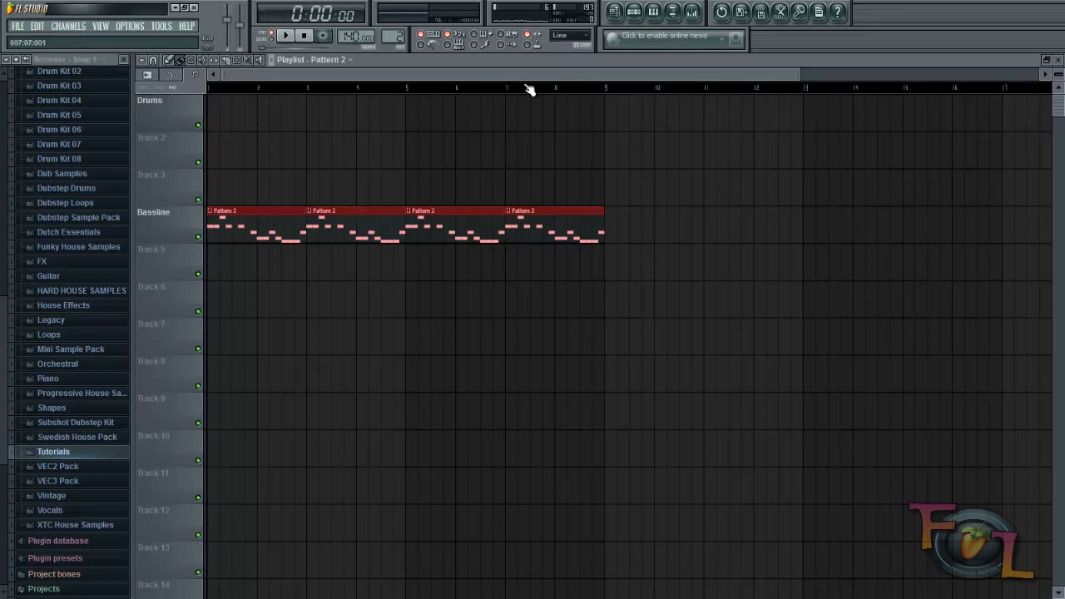
Rename the Massive channel as Bassline and reposition the step sequencer window.
{"action": "key", "text": "F6"}
{"action": "key", "text": "F7"}
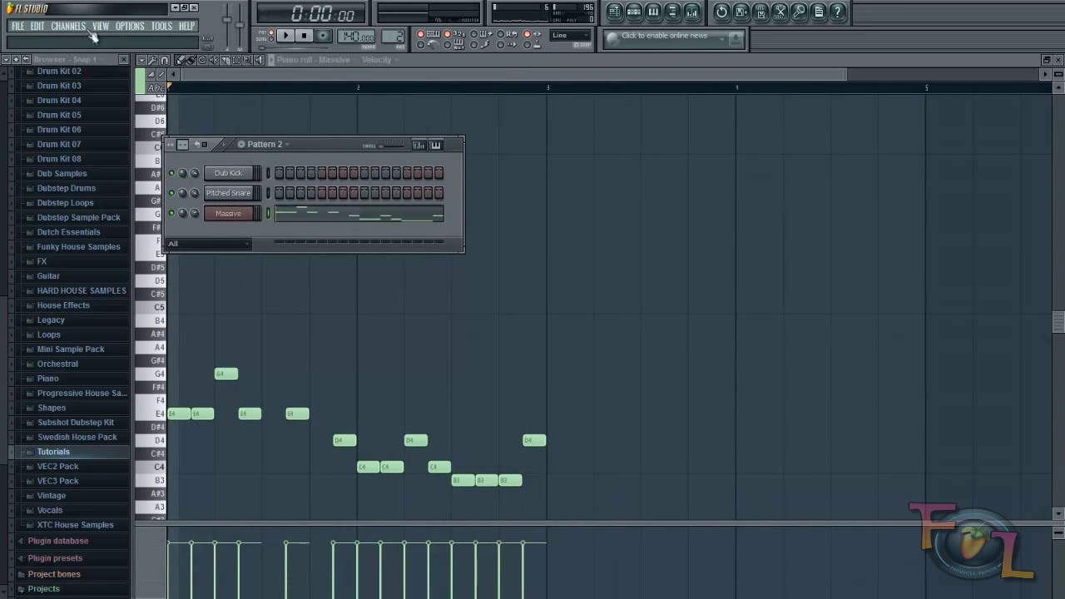
{"action": "right_click", "coordinate": [231, 213]}
{"action": "left_click", "coordinate": [308, 228]}
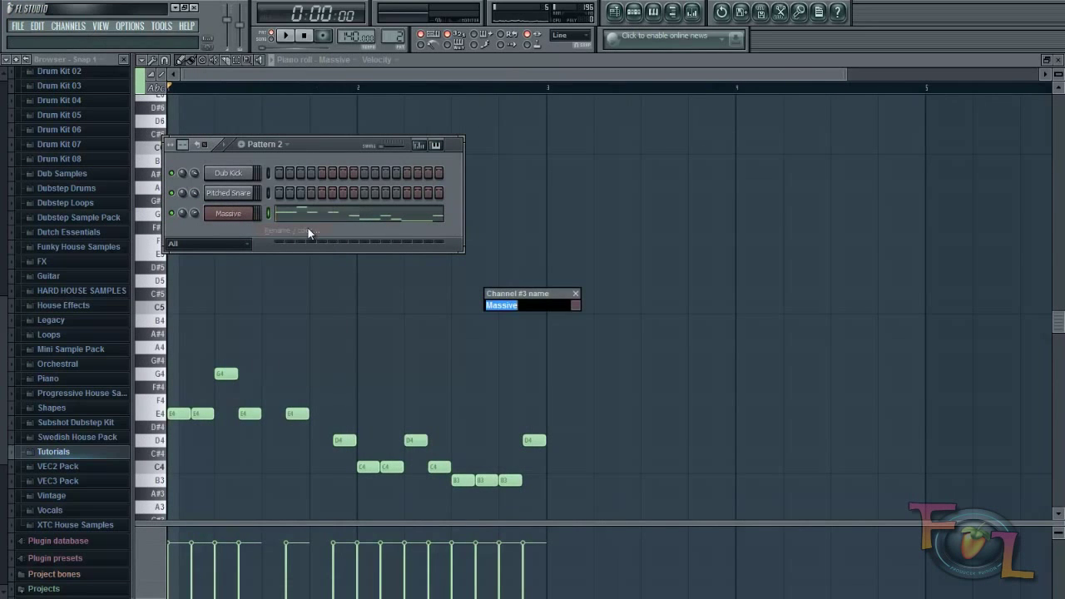
{"action": "type", "text": "Bassline"}
{"action": "key", "text": "Return"}
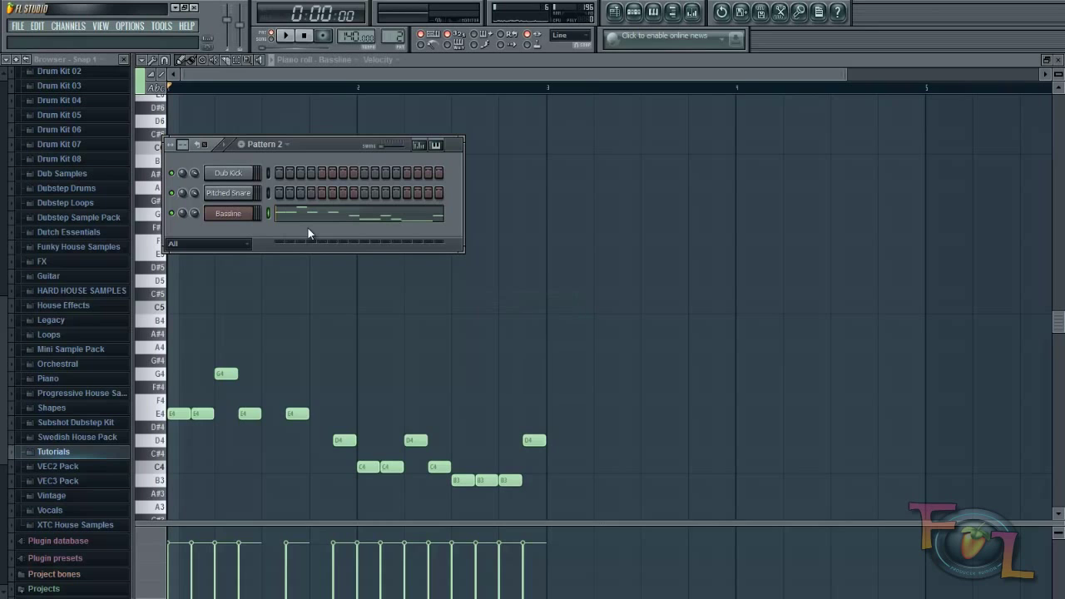
{"action": "left_click_drag", "start_coordinate": [334, 145], "coordinate": [369, 134]}
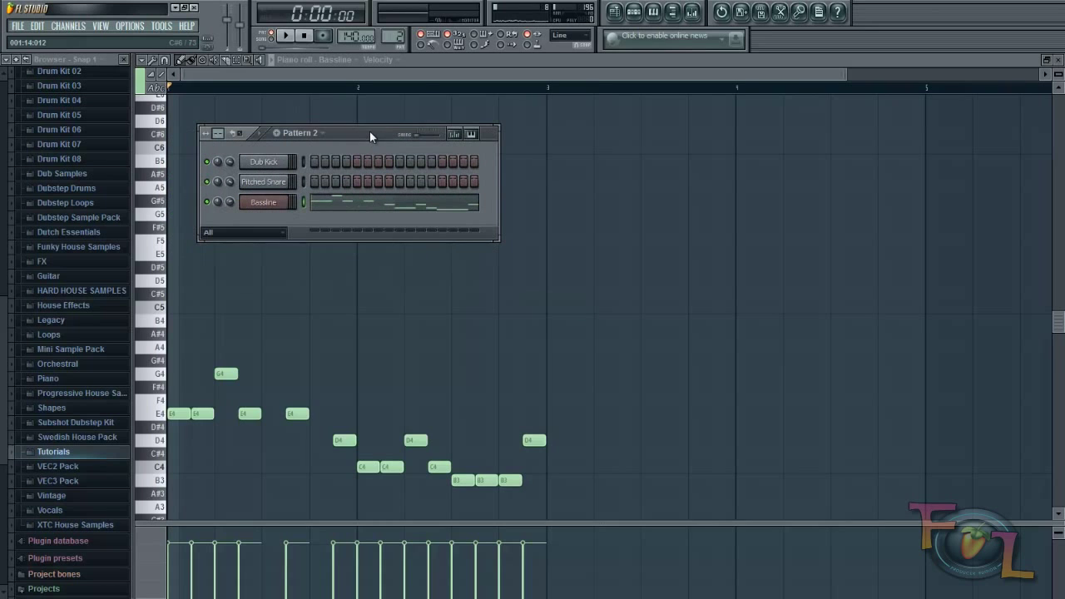
Save the project in the Projects folder as DUBSTEP TUTORIAL.
{"action": "left_click", "coordinate": [68, 25]}
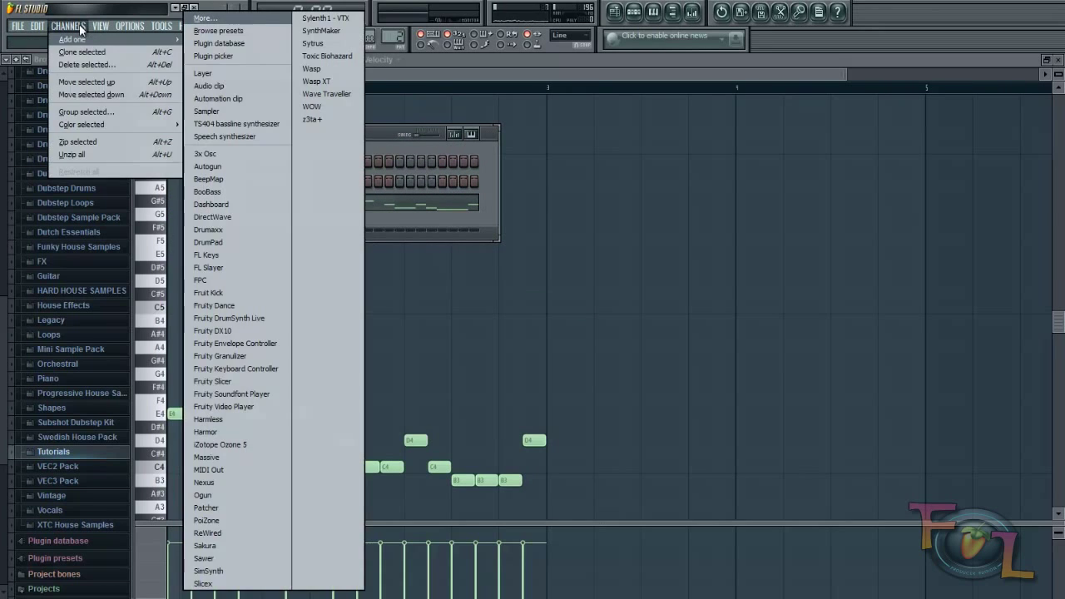
{"action": "mouse_move", "coordinate": [17, 26]}
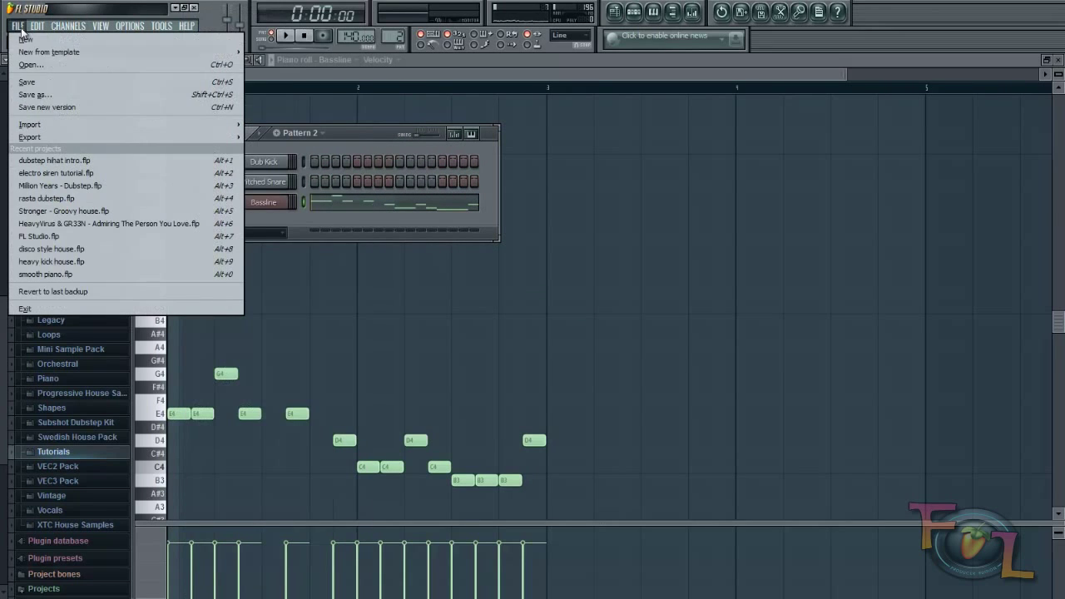
{"action": "left_click", "coordinate": [38, 95]}
{"action": "type", "text": "DUBSTEP TUTORIAL"}
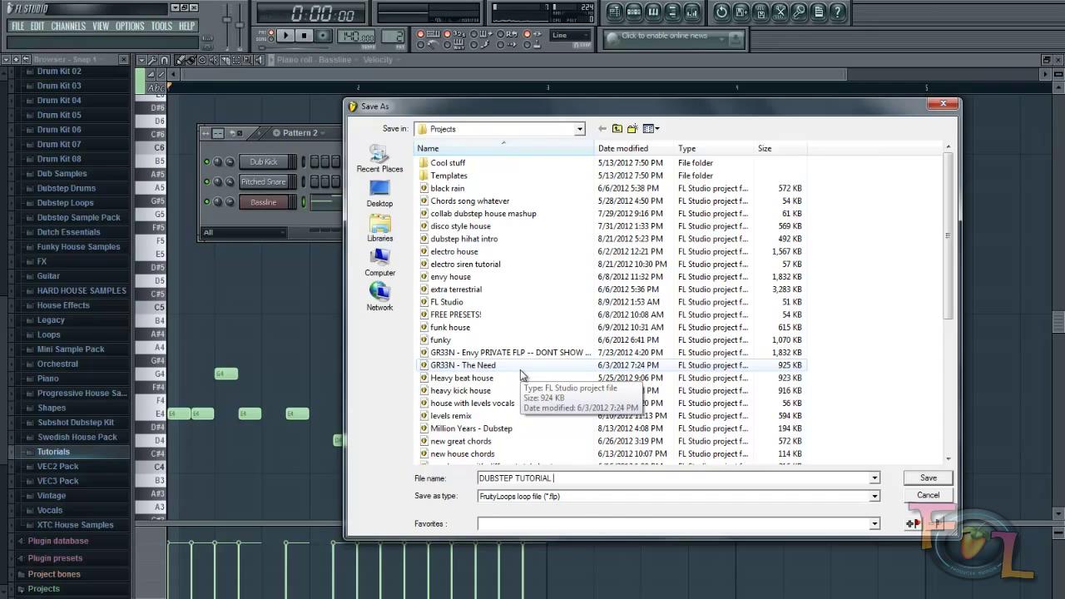
{"action": "key", "text": "Return"}
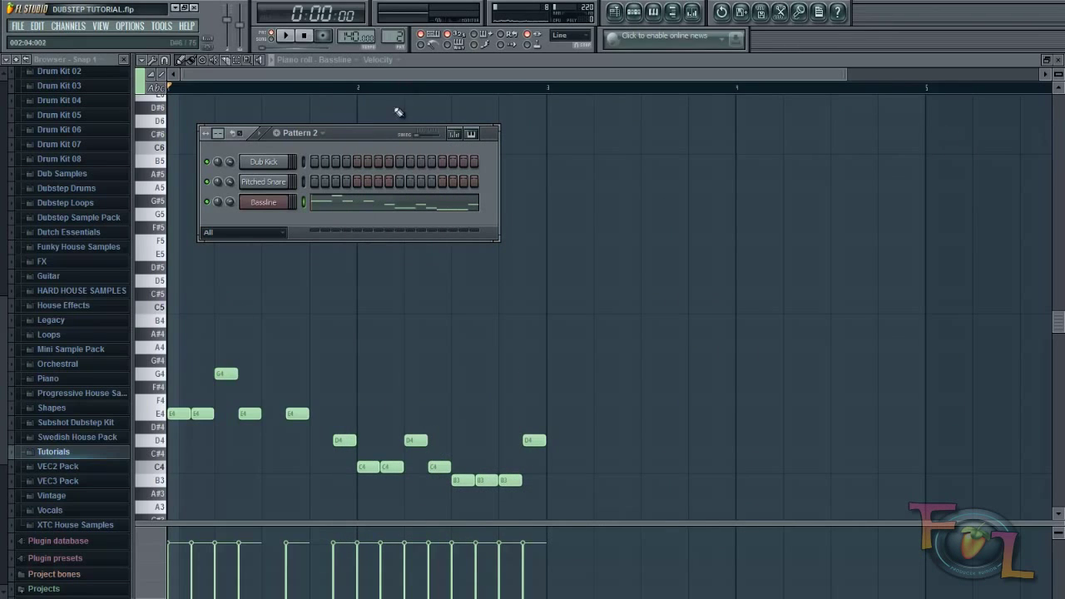
Add a Nexus synthesizer channel and load the Cheesy Madness preset from the Dance Leads category.
{"action": "left_click", "coordinate": [17, 26]}
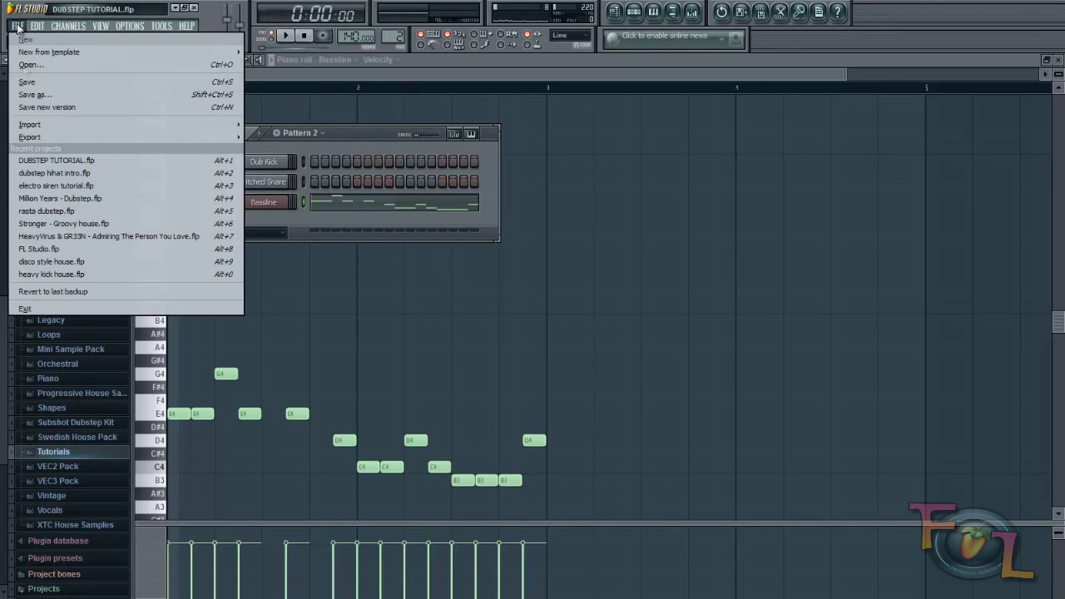
{"action": "left_click", "coordinate": [70, 26]}
{"action": "mouse_move", "coordinate": [83, 39]}
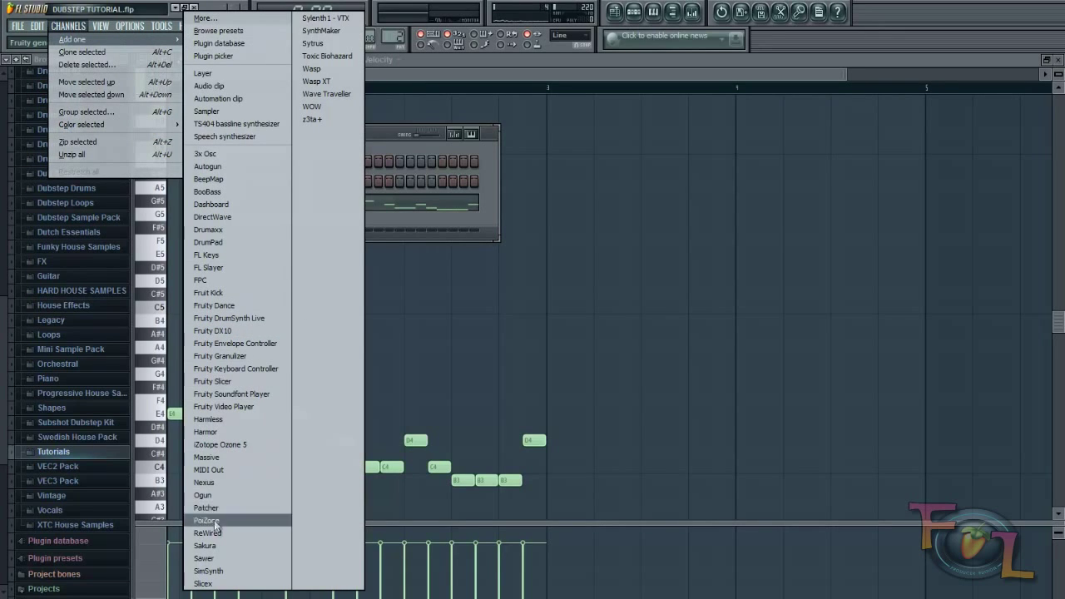
{"action": "left_click", "coordinate": [229, 482]}
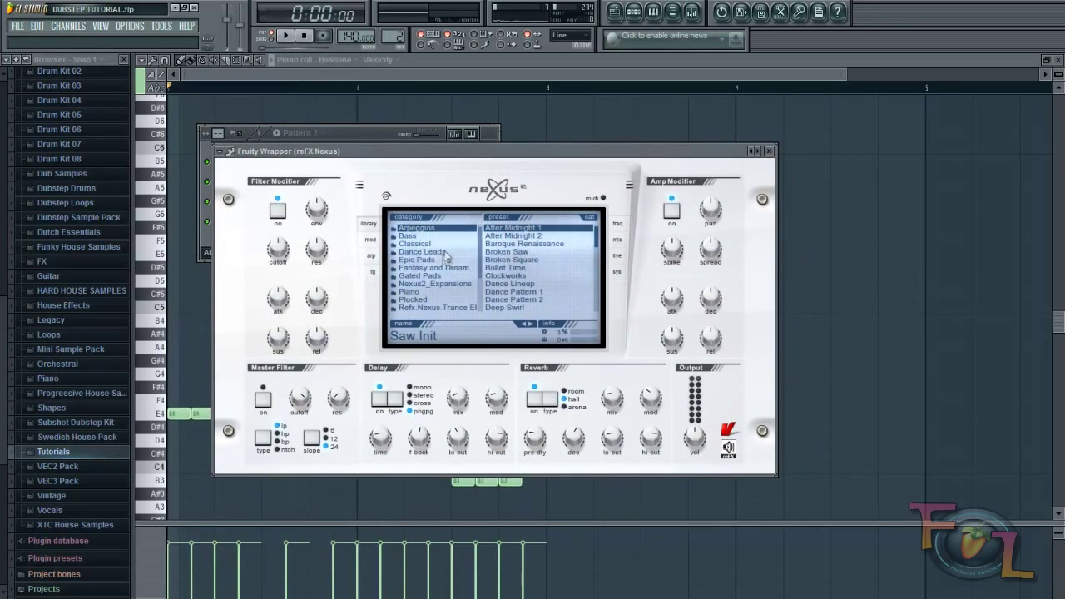
{"action": "left_click", "coordinate": [444, 251]}
{"action": "left_click", "coordinate": [510, 291]}
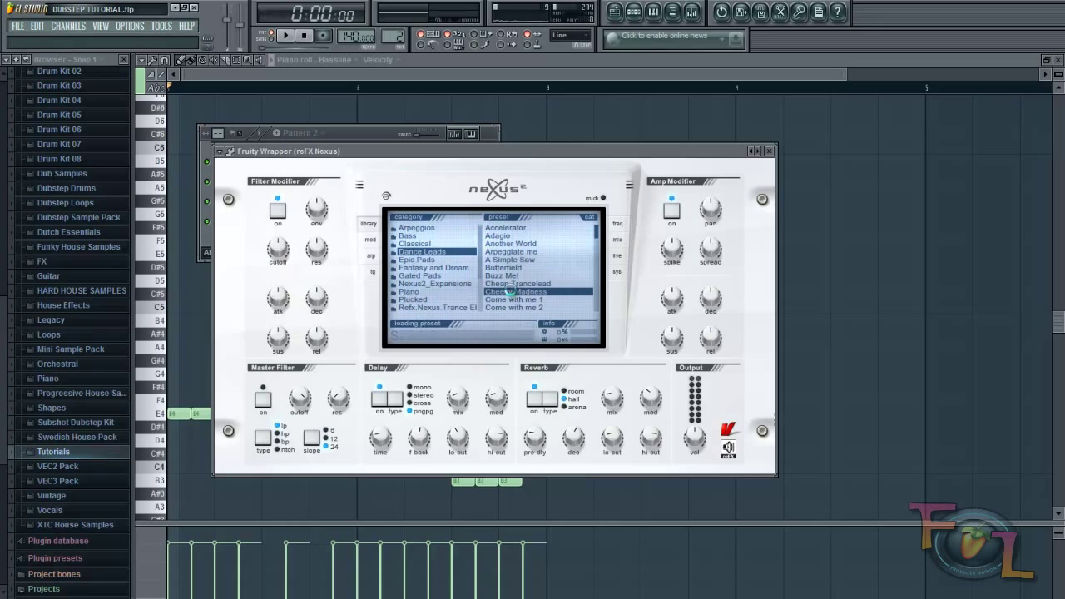
Load the Come with me 2 preset in Nexus and open the piano roll of the reFX Nexus channel.
{"action": "scroll", "coordinate": [541, 281], "scroll_direction": "down", "scroll_amount": 3}
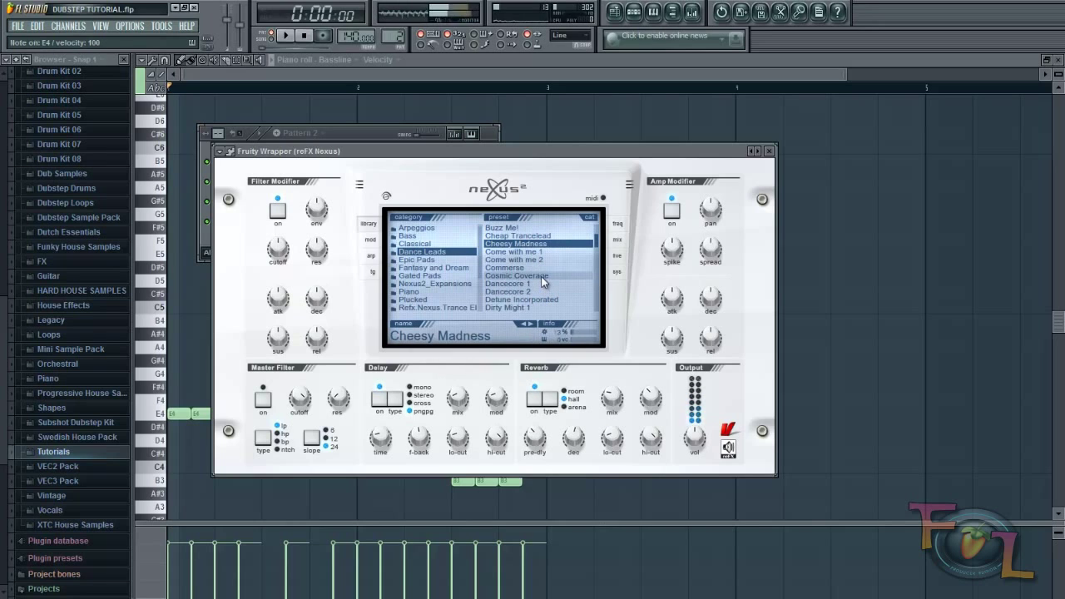
{"action": "left_click", "coordinate": [529, 259]}
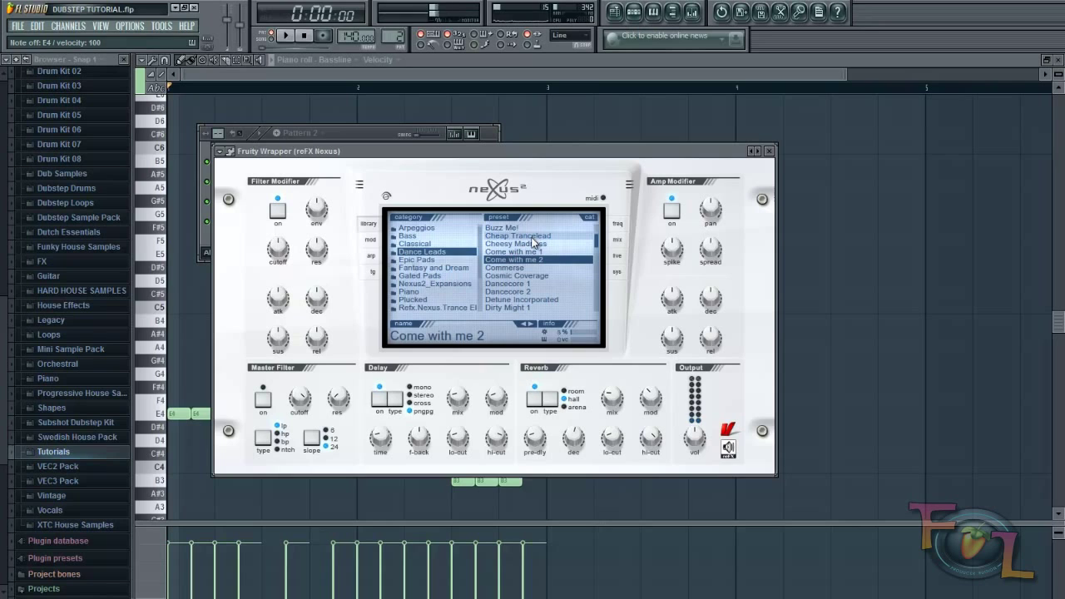
{"action": "left_click", "coordinate": [341, 132]}
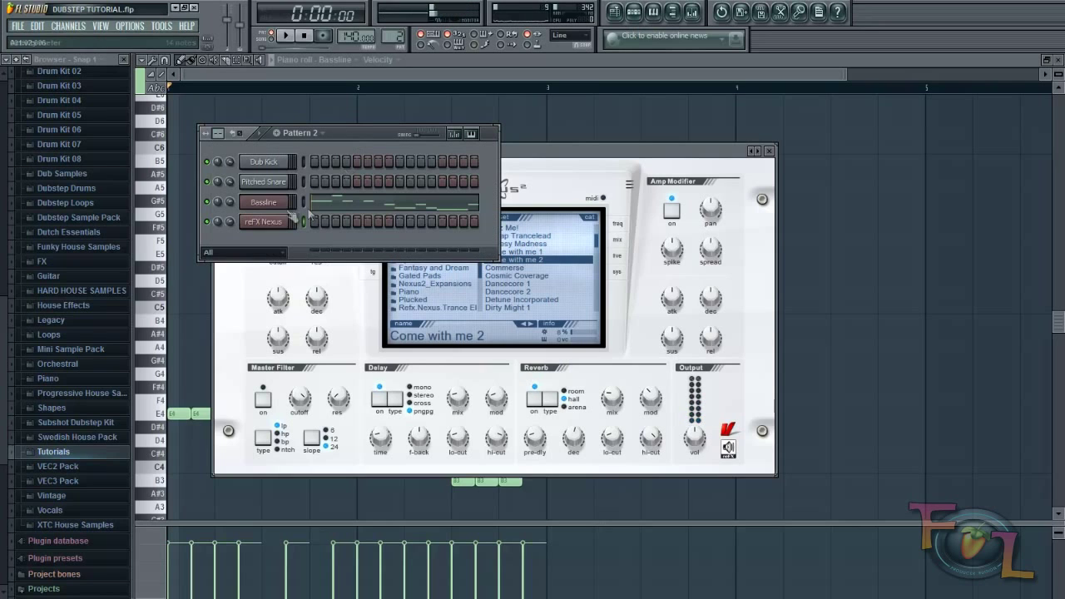
{"action": "right_click", "coordinate": [270, 226]}
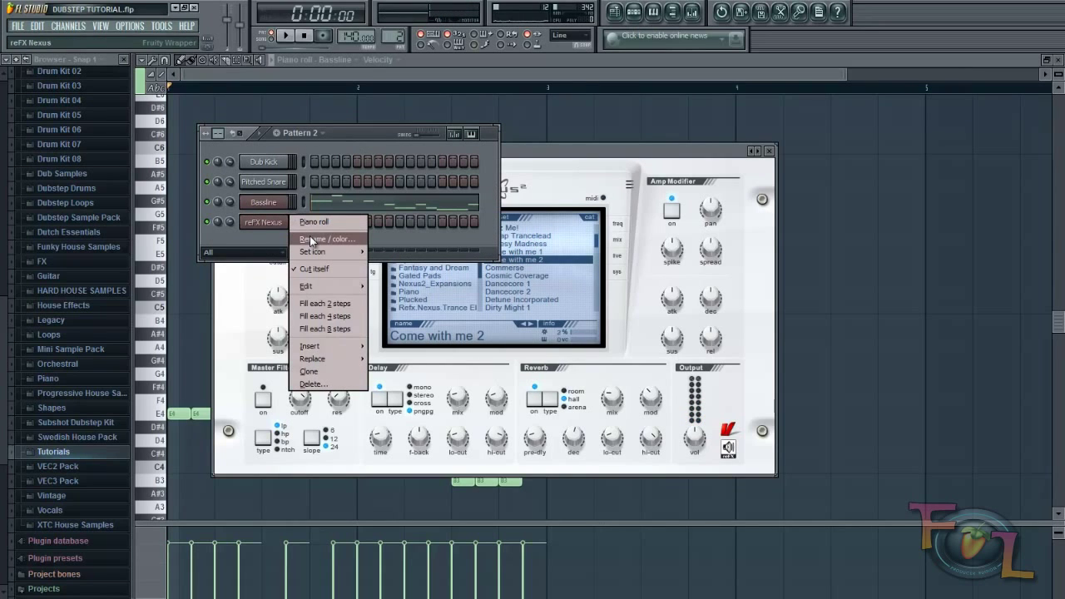
{"action": "left_click", "coordinate": [313, 228]}
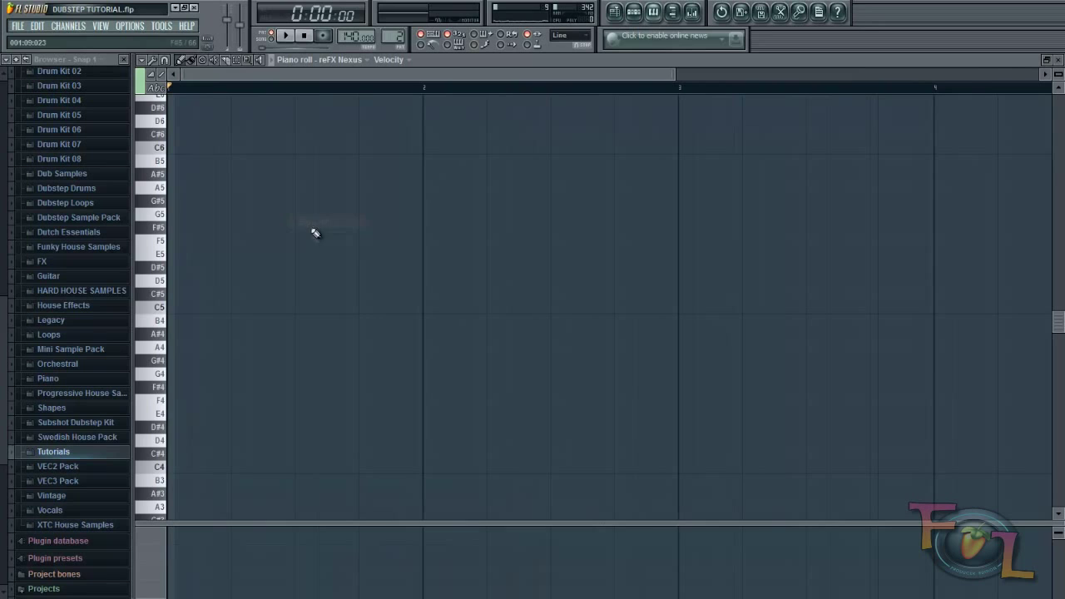
Enter four evenly spaced E5 notes in bar 1, a D5 at its end and a C5 at the start of bar 2.
{"action": "left_click", "coordinate": [178, 254]}
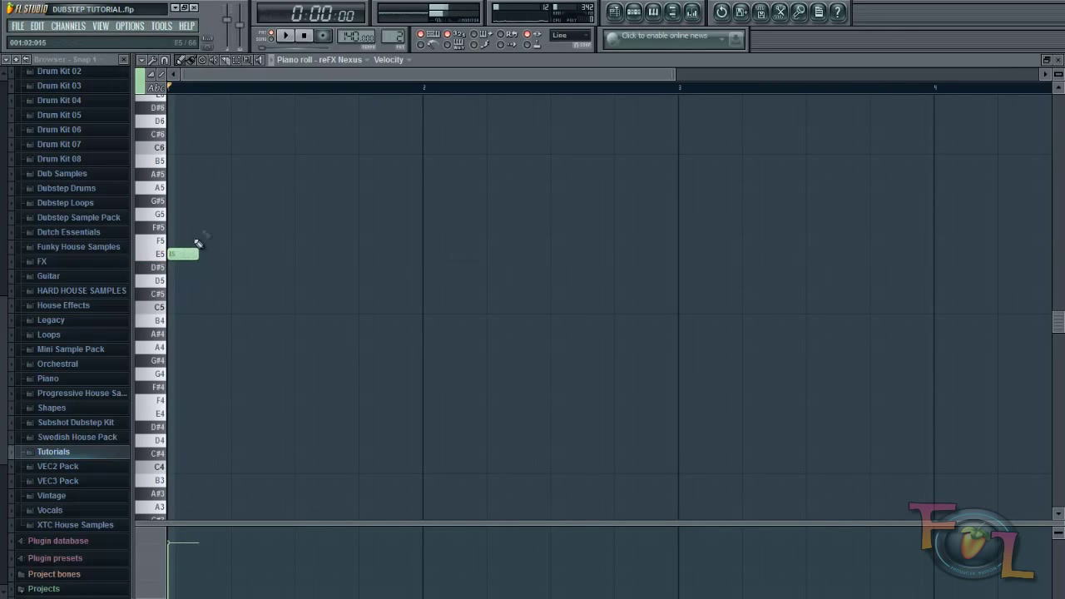
{"action": "left_click", "coordinate": [234, 253]}
{"action": "left_click", "coordinate": [298, 254]}
{"action": "left_click", "coordinate": [362, 254]}
{"action": "left_click", "coordinate": [393, 268]}
{"action": "left_click_drag", "start_coordinate": [395, 279], "coordinate": [401, 283]}
{"action": "left_click", "coordinate": [424, 308]}
Play the melody, move the fourth E5 note one step earlier, and play it again.
{"action": "key", "text": "space"}
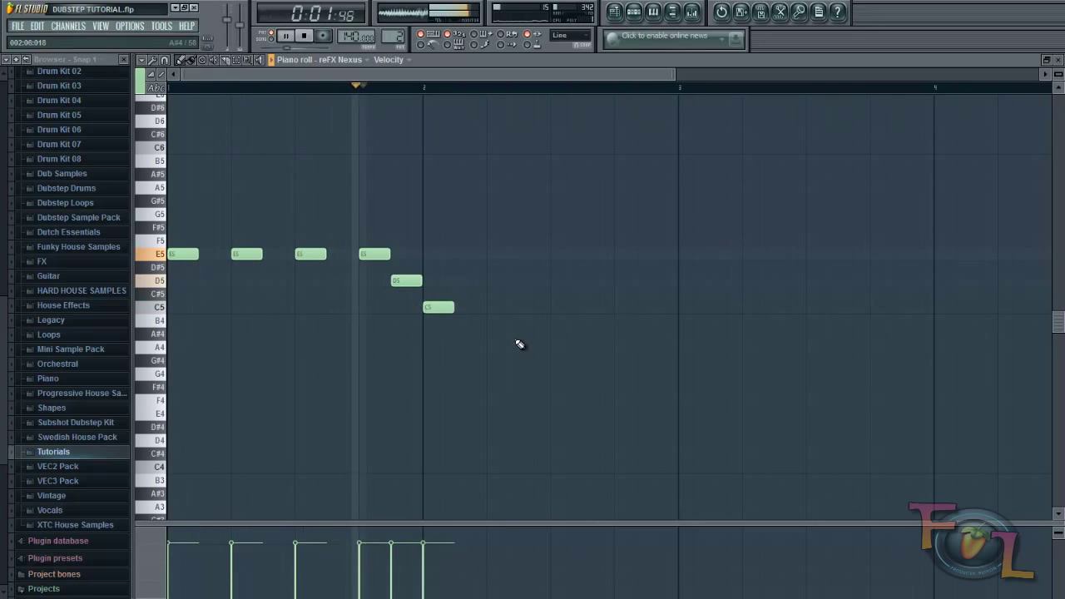
{"action": "key", "text": "space"}
{"action": "left_click_drag", "start_coordinate": [368, 253], "coordinate": [361, 261]}
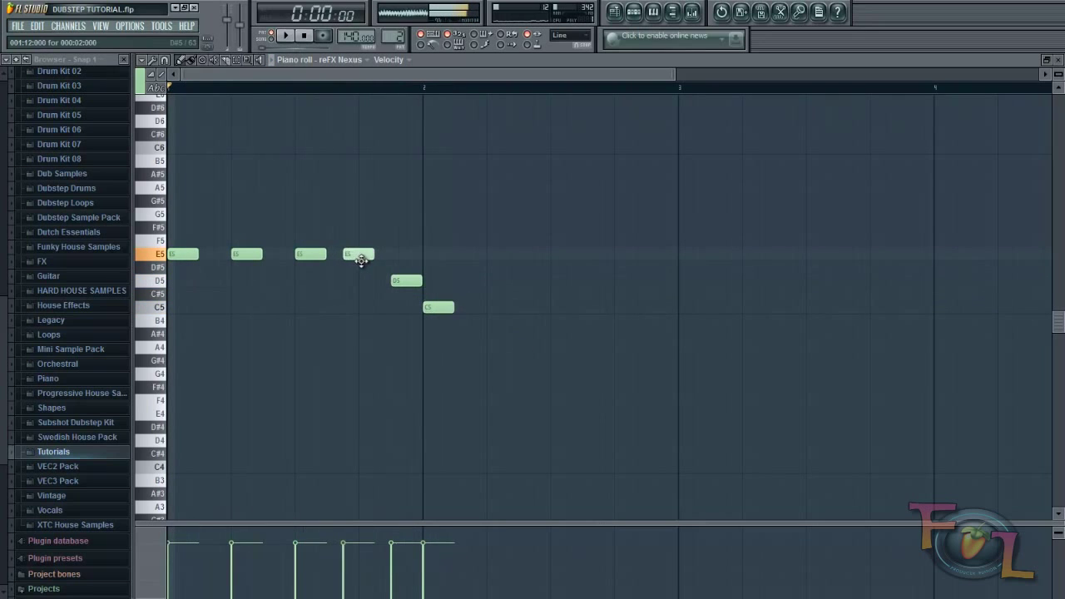
{"action": "key", "text": "space"}
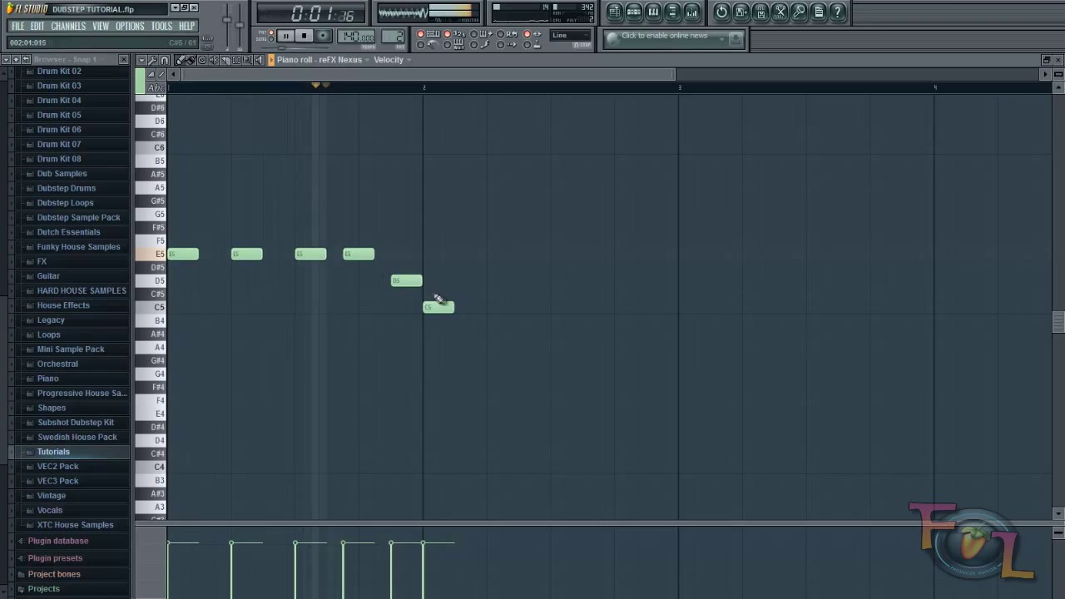
{"action": "key", "text": "space"}
Fill the rest of bar 2 with C5, D5, two B4 notes and a closing D5, shifting the second B4 one step earlier.
{"action": "left_click", "coordinate": [474, 309]}
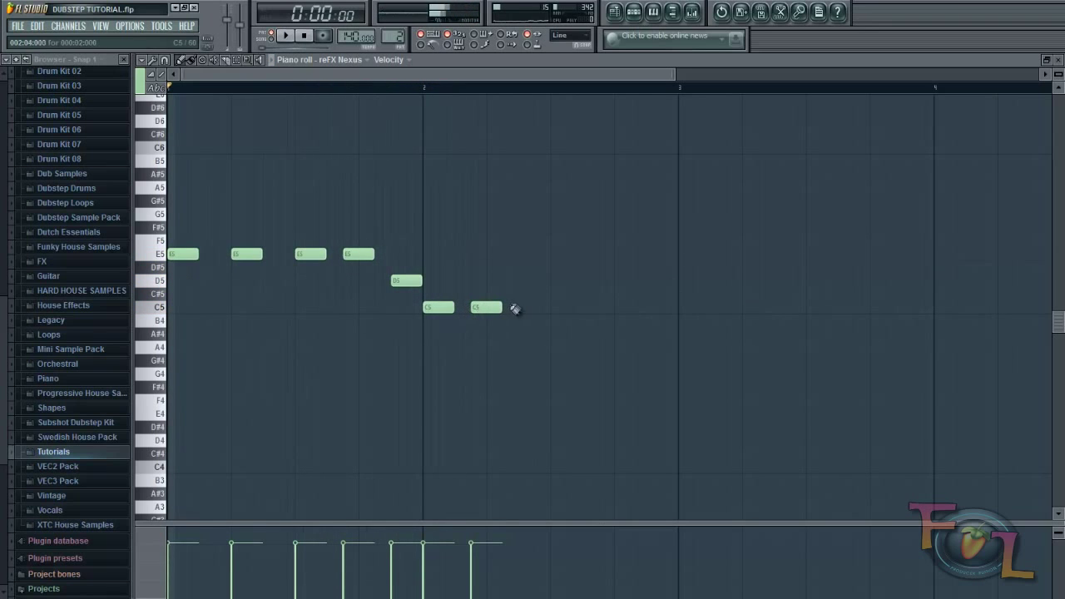
{"action": "left_click", "coordinate": [522, 281]}
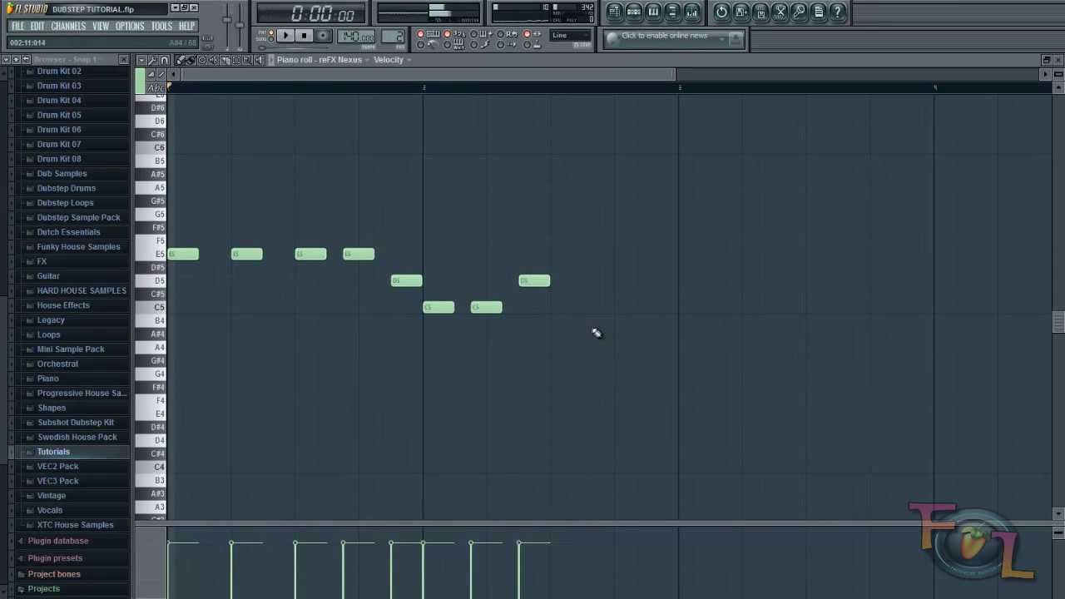
{"action": "left_click_drag", "start_coordinate": [566, 332], "coordinate": [569, 321]}
{"action": "left_click", "coordinate": [619, 321]}
{"action": "left_click", "coordinate": [656, 282]}
{"action": "key", "text": "space"}
{"action": "left_click_drag", "start_coordinate": [571, 321], "coordinate": [563, 320]}
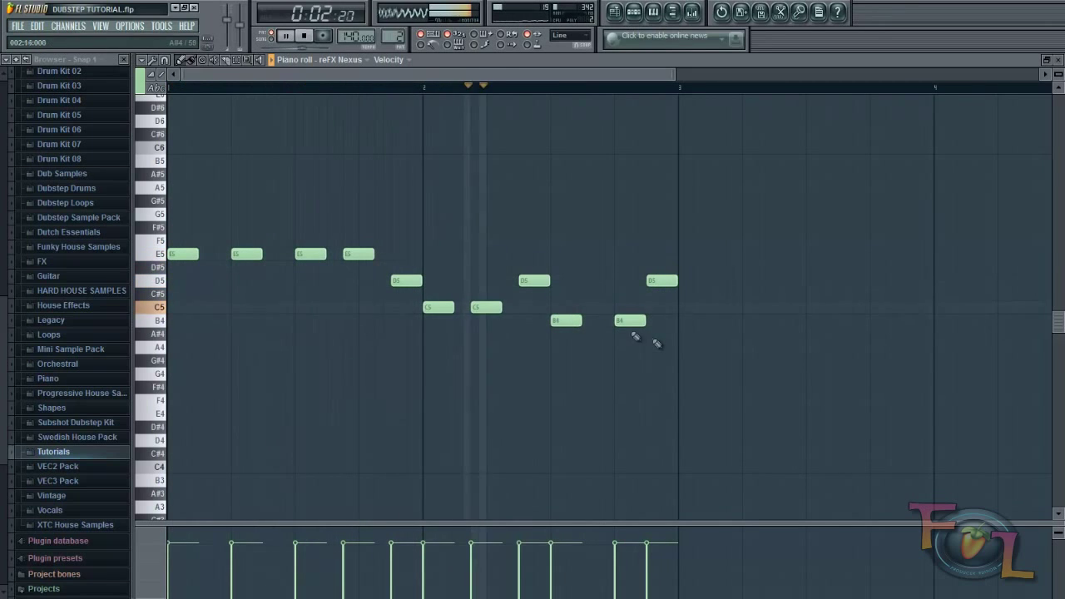
{"action": "key", "text": "space"}
{"action": "left_click_drag", "start_coordinate": [631, 321], "coordinate": [613, 319]}
Transpose all the lead notes up one octave and play the melody back.
{"action": "scroll", "coordinate": [408, 91], "scroll_direction": "down", "scroll_amount": 3}
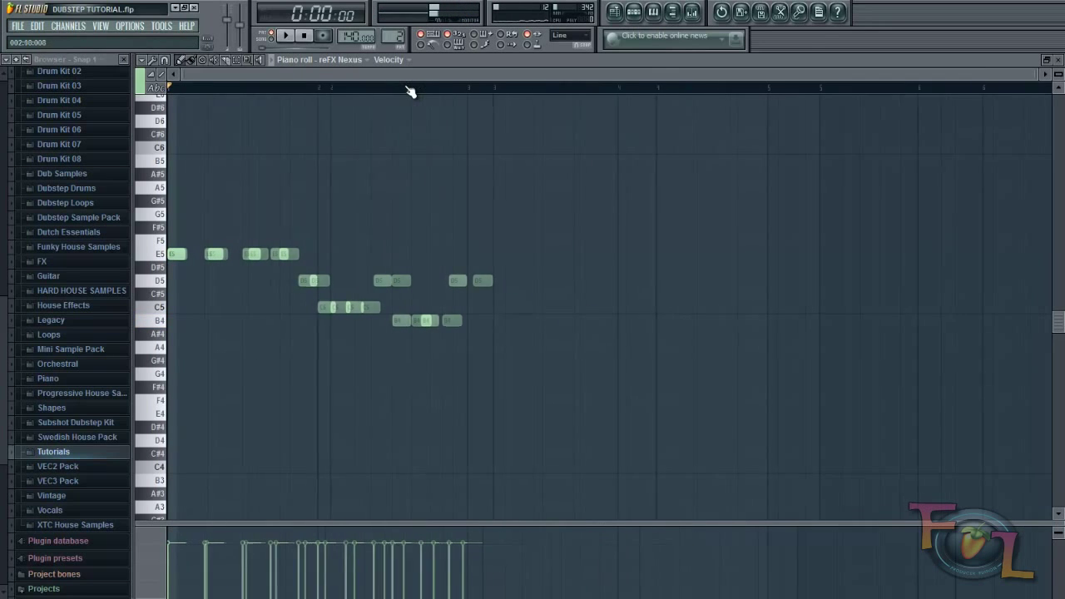
{"action": "key", "text": "ctrl+a"}
{"action": "left_click_drag", "start_coordinate": [174, 255], "coordinate": [125, 235]}
{"action": "key", "text": "space"}
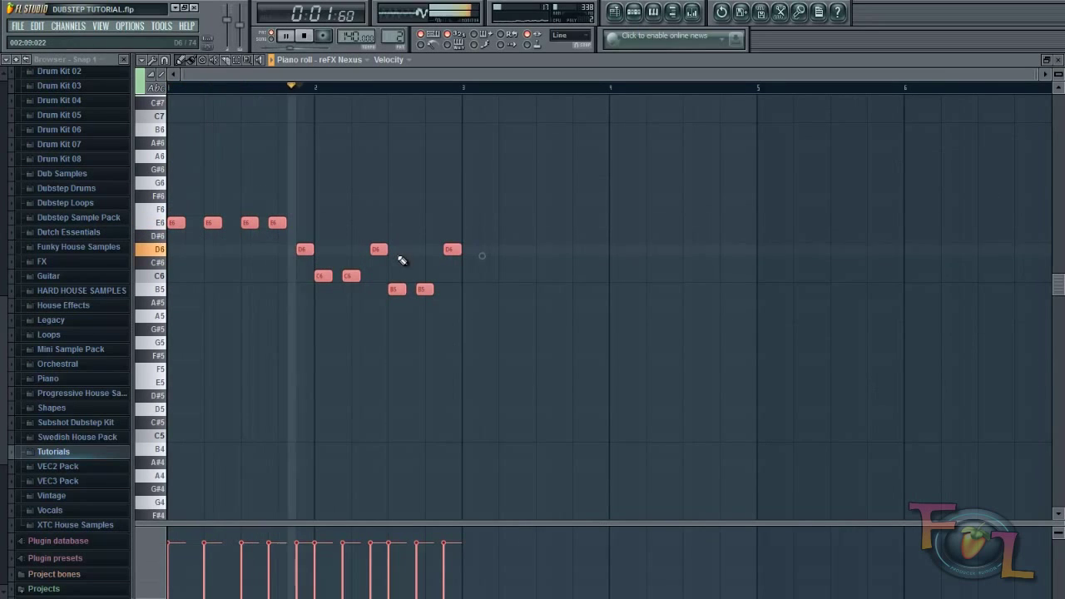
{"action": "key", "text": "space"}
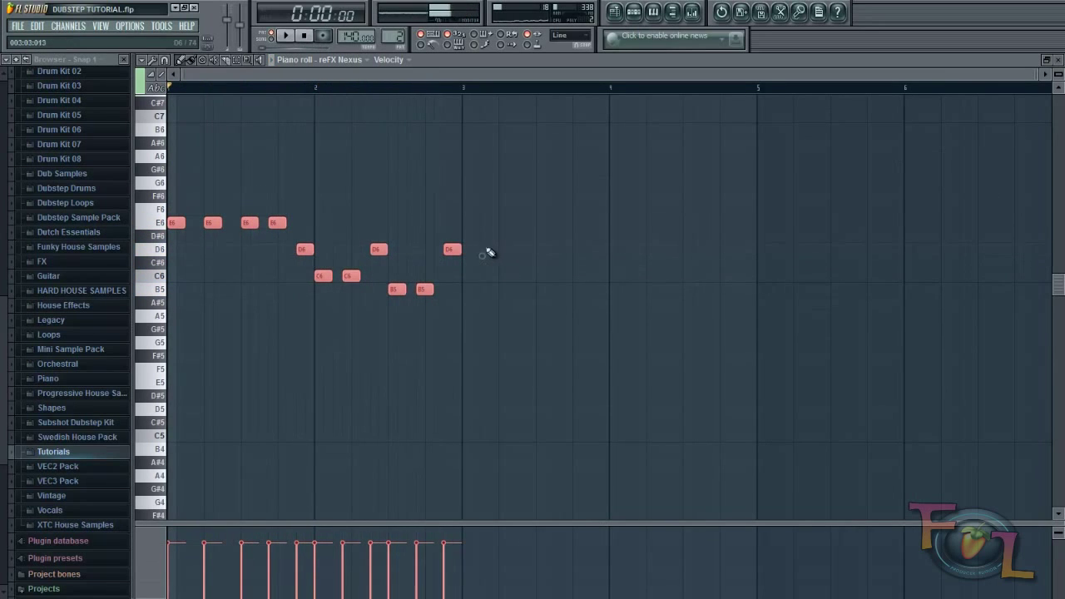
Add four E6 notes in bar 3, placing the second one four steps after the first.
{"action": "left_click", "coordinate": [465, 223]}
{"action": "left_click", "coordinate": [491, 223]}
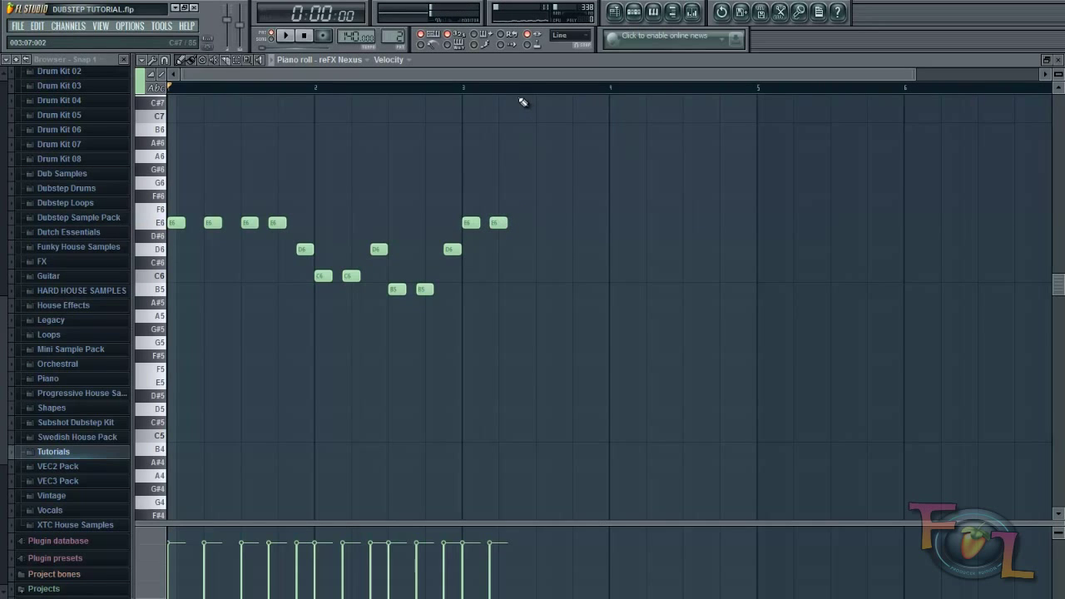
{"action": "scroll", "coordinate": [521, 102], "scroll_direction": "up", "scroll_amount": 1, "text": "ctrl"}
{"action": "left_click_drag", "start_coordinate": [498, 222], "coordinate": [507, 223]}
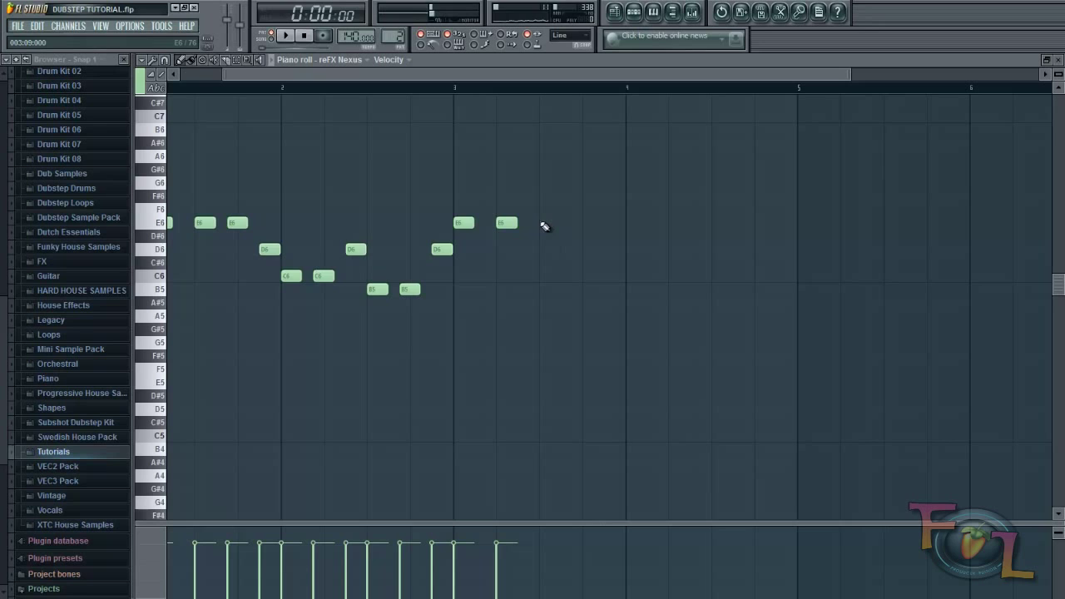
{"action": "key", "text": "space"}
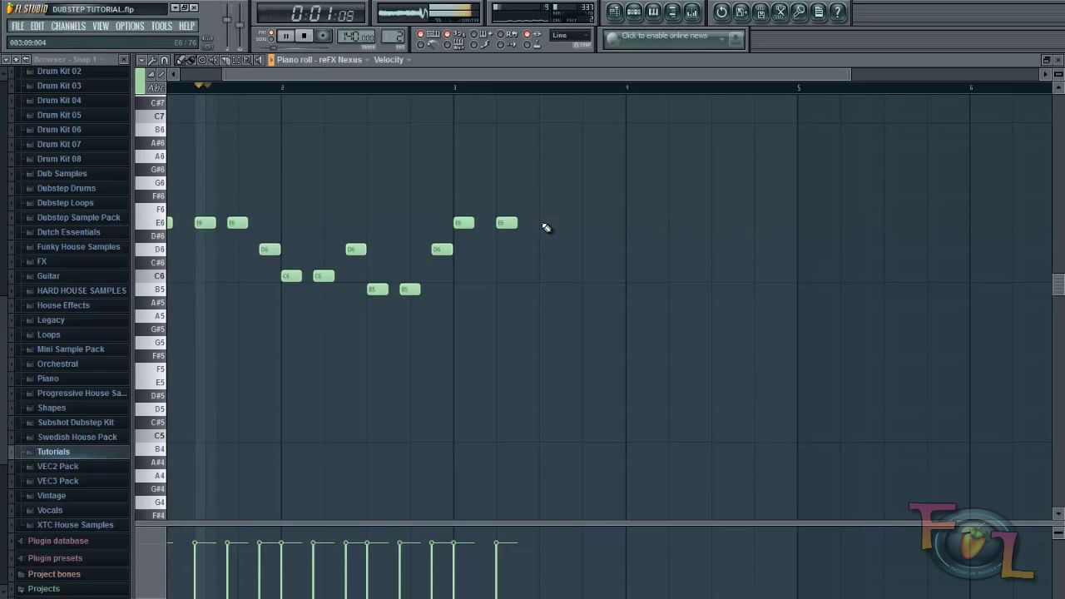
{"action": "left_click", "coordinate": [546, 223]}
{"action": "key", "text": "space"}
{"action": "left_click", "coordinate": [580, 223]}
Add an F#6 at the end of bar 3 and G6, G6, A6, F#6, F#6, G6 in bar 4, and play the melody.
{"action": "left_click", "coordinate": [611, 195]}
{"action": "left_click_drag", "start_coordinate": [632, 170], "coordinate": [626, 184]}
{"action": "left_click", "coordinate": [668, 185]}
{"action": "left_click_drag", "start_coordinate": [694, 170], "coordinate": [720, 199]}
{"action": "left_click", "coordinate": [748, 196]}
{"action": "left_click", "coordinate": [783, 183]}
{"action": "key", "text": "space"}
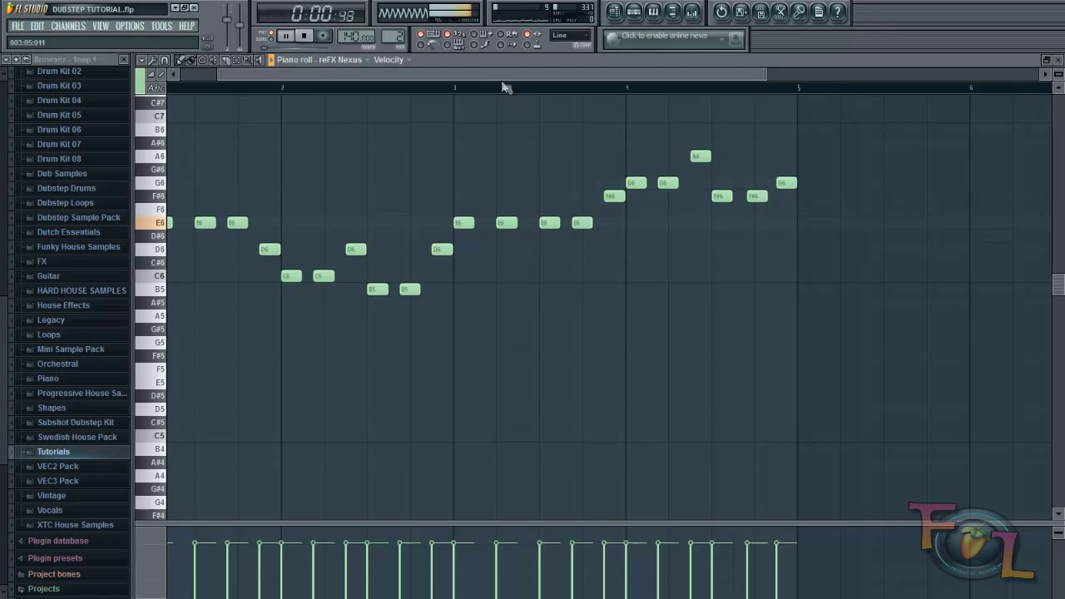
{"action": "scroll", "coordinate": [507, 91], "scroll_direction": "down", "scroll_amount": 2}
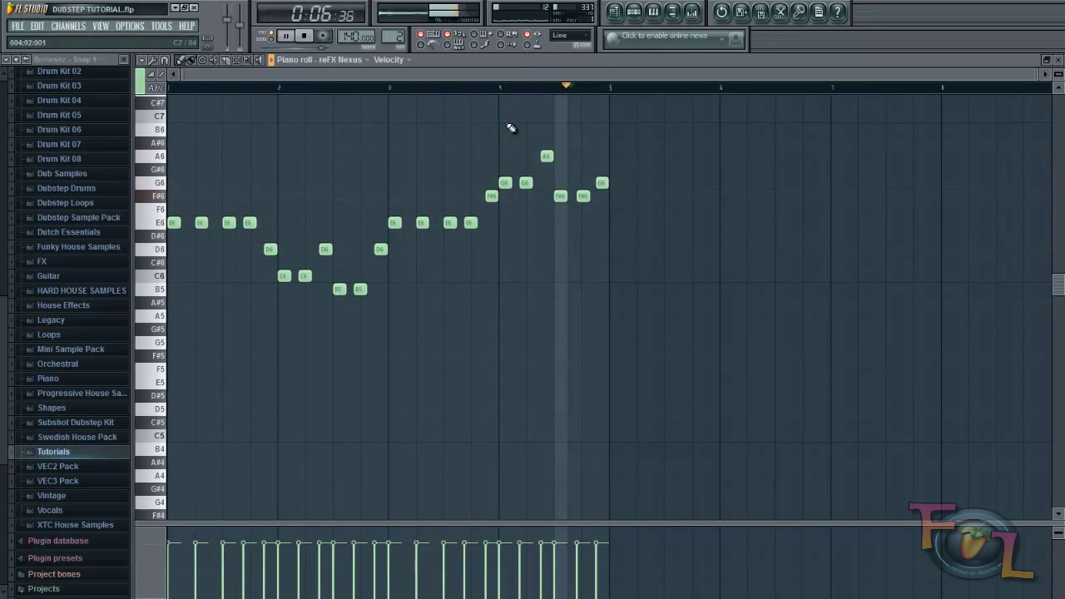
{"action": "key", "text": "space"}
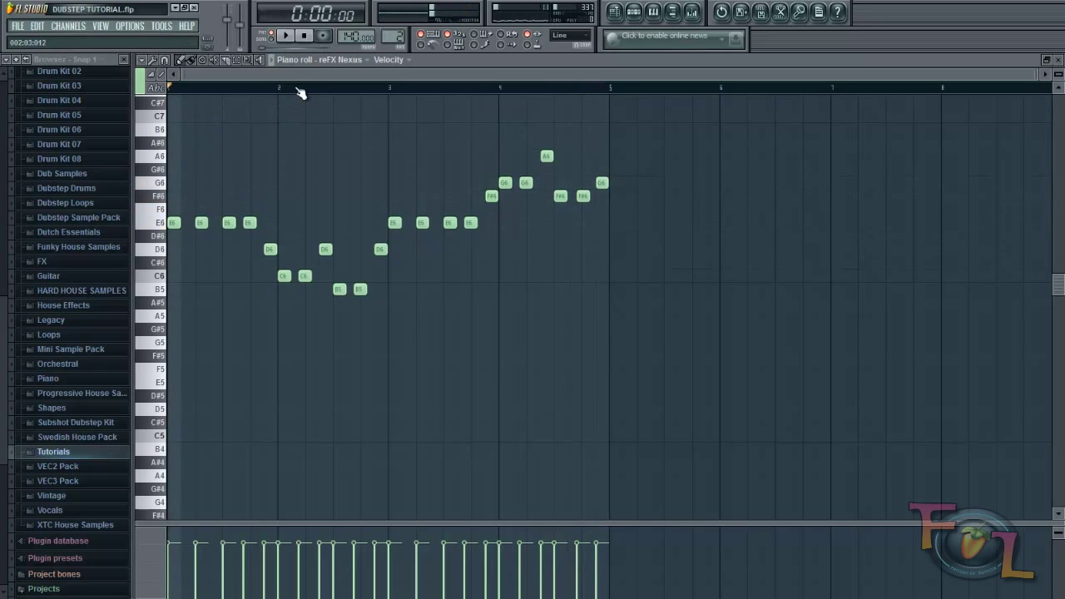
Rename the reFX Nexus channel as Lead synth.
{"action": "left_click", "coordinate": [634, 15]}
{"action": "right_click", "coordinate": [255, 221]}
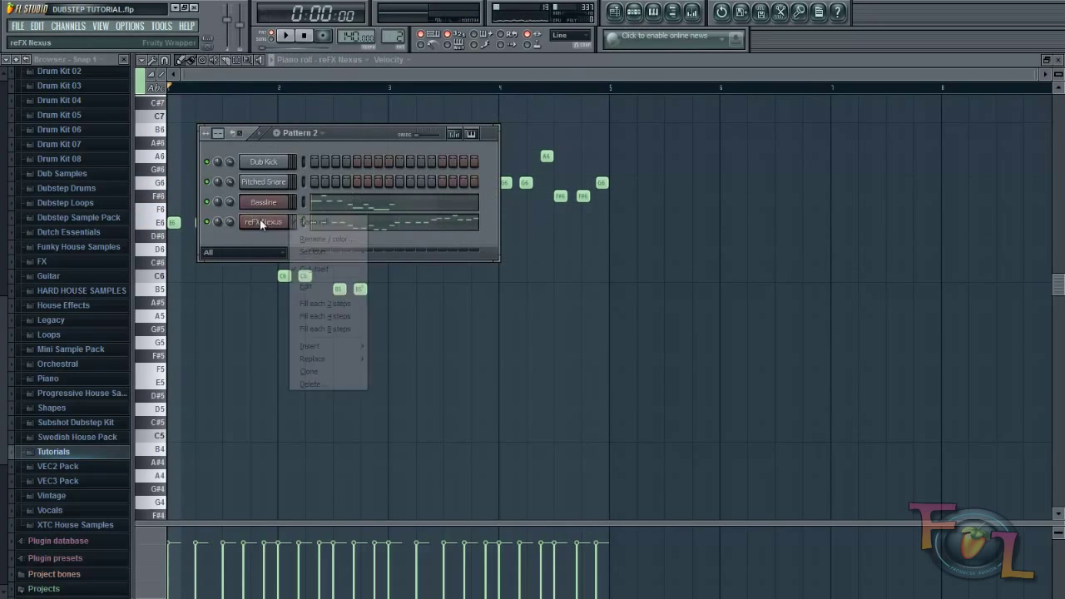
{"action": "left_click", "coordinate": [323, 239]}
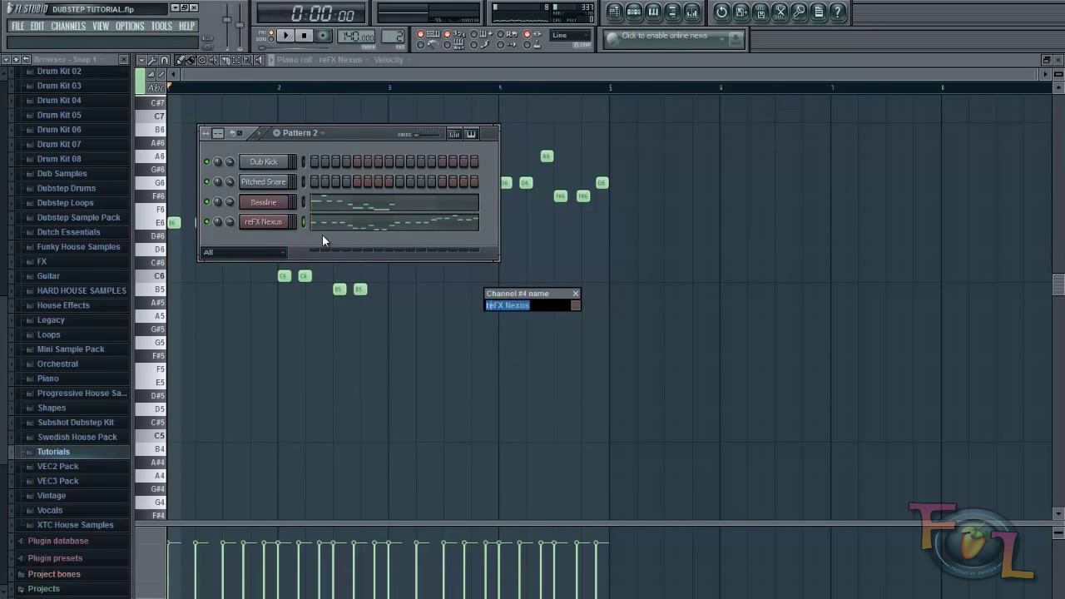
{"action": "type", "text": "Lead synth"}
{"action": "key", "text": "Return"}
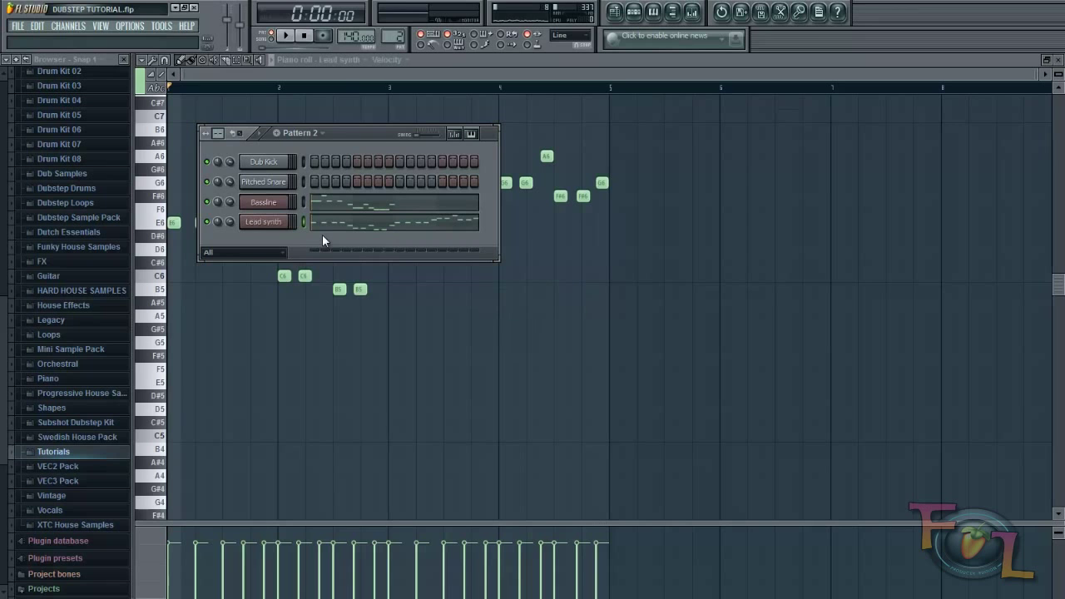
Route the Bassline channel to mixer track 4 and load Fruity Parametric EQ 2 in its first effect slot.
{"action": "left_click", "coordinate": [263, 202]}
{"action": "left_click_drag", "start_coordinate": [507, 68], "coordinate": [502, 328]}
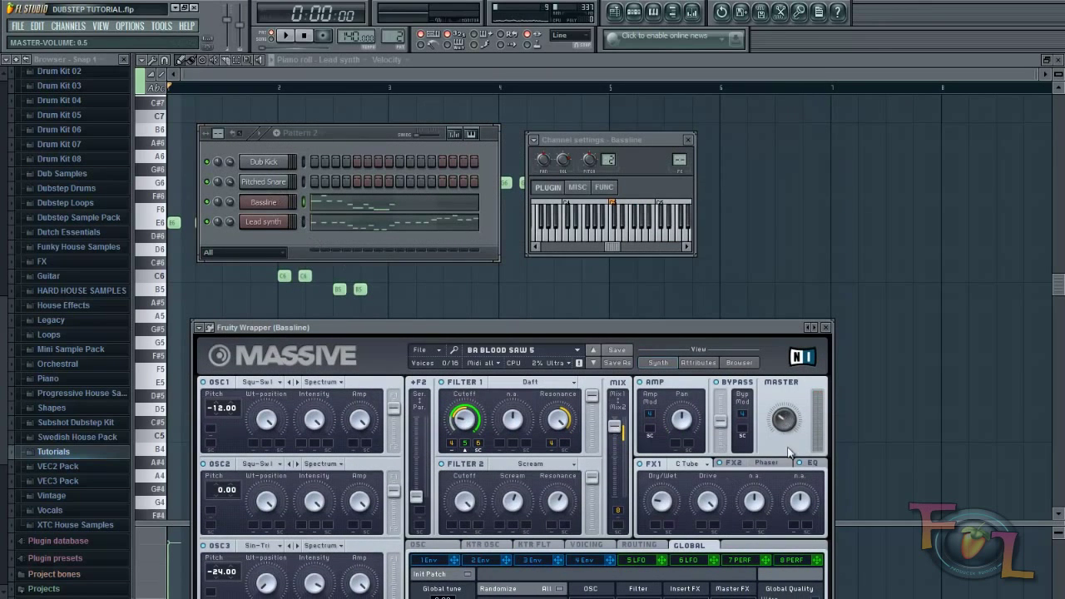
{"action": "right_click", "coordinate": [284, 208]}
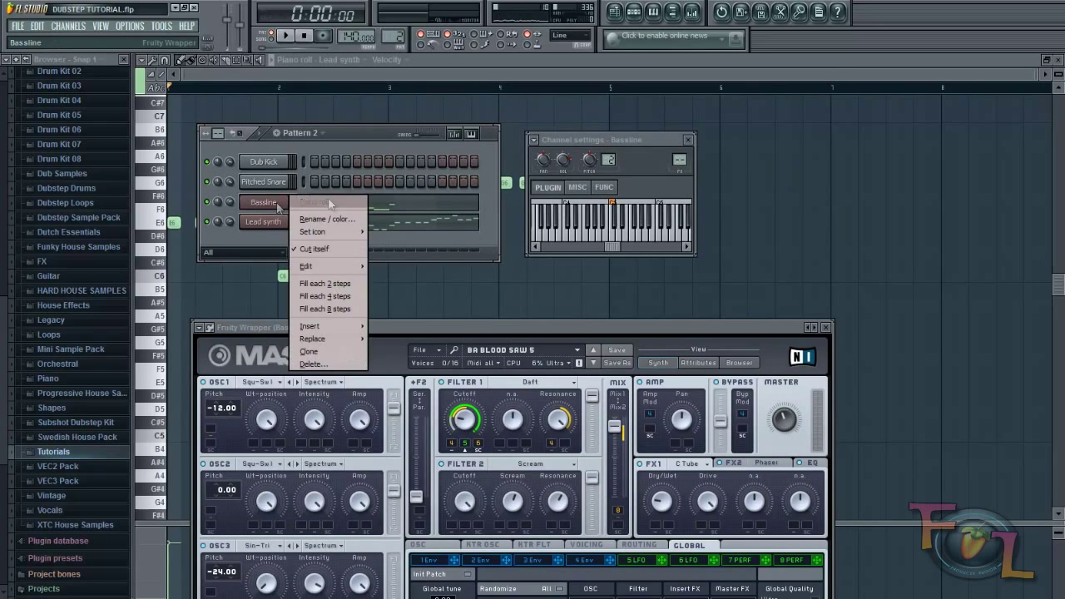
{"action": "left_click", "coordinate": [582, 138]}
{"action": "left_click", "coordinate": [533, 139]}
{"action": "left_click", "coordinate": [557, 168]}
{"action": "left_click", "coordinate": [844, 227]}
{"action": "left_click", "coordinate": [899, 457]}
Shape the Bassline EQ with a slight boost on band 2 and slight cuts on bands 4 to 7.
{"action": "mouse_move", "coordinate": [478, 282]}
{"action": "left_mouse_down"}
{"action": "mouse_move", "coordinate": [478, 294]}
{"action": "mouse_move", "coordinate": [479, 244]}
{"action": "mouse_move", "coordinate": [469, 266]}
{"action": "left_mouse_up"}
{"action": "mouse_move", "coordinate": [533, 257]}
{"action": "left_mouse_down"}
{"action": "mouse_move", "coordinate": [532, 269]}
{"action": "mouse_move", "coordinate": [508, 267]}
{"action": "mouse_move", "coordinate": [544, 264]}
{"action": "mouse_move", "coordinate": [544, 276]}
{"action": "left_mouse_up"}
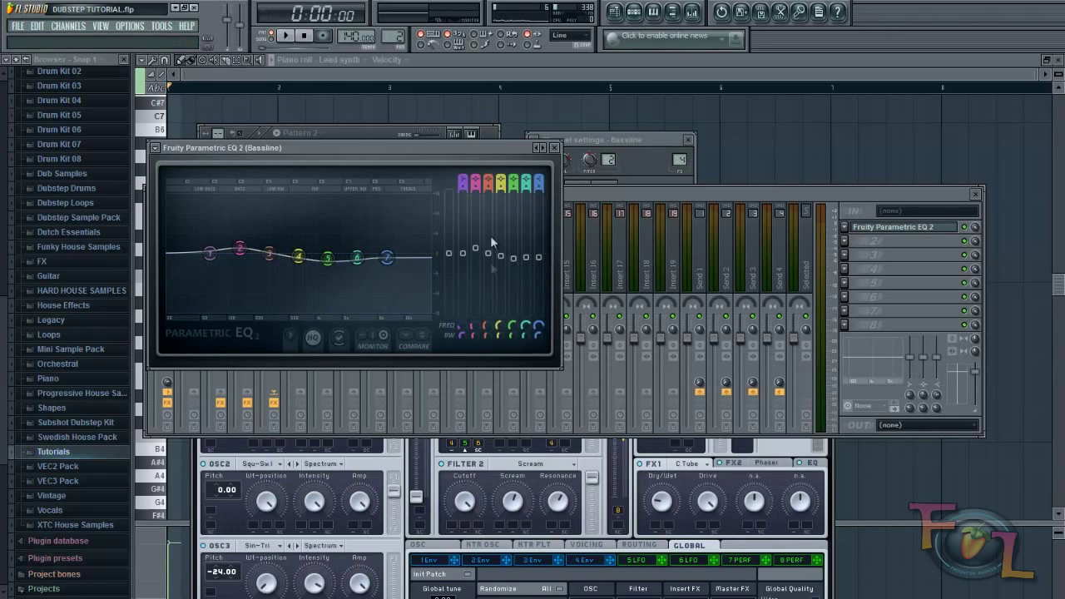
{"action": "left_click", "coordinate": [584, 143]}
Route the Lead synth channel to mixer track 5 and load Fruity Parametric EQ 2 in its first effect slot.
{"action": "left_click", "coordinate": [378, 132]}
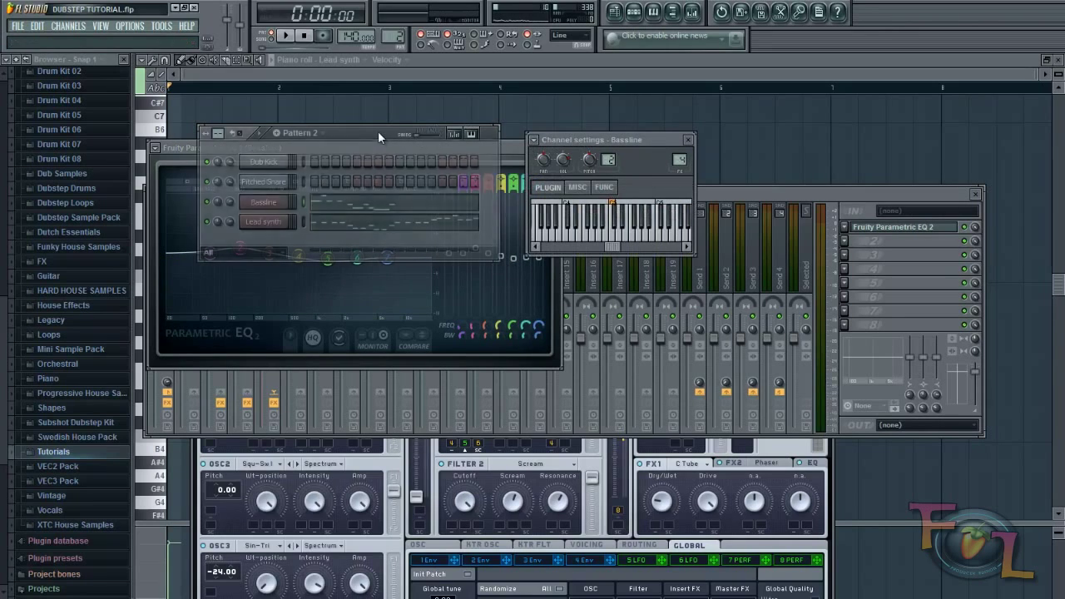
{"action": "right_click", "coordinate": [273, 223]}
{"action": "left_click", "coordinate": [274, 224]}
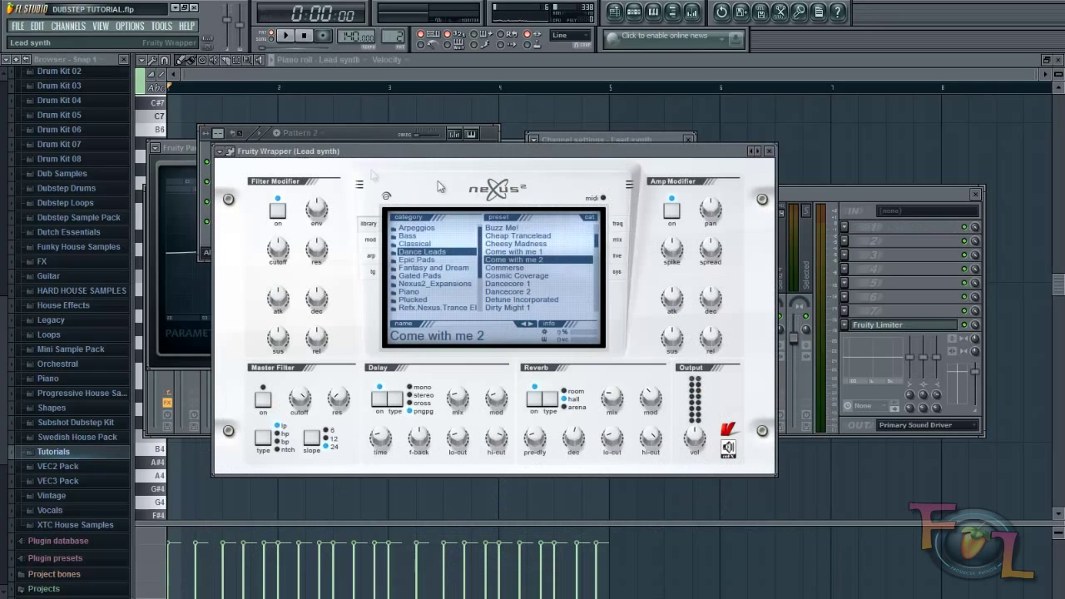
{"action": "left_click_drag", "start_coordinate": [312, 155], "coordinate": [318, 267]}
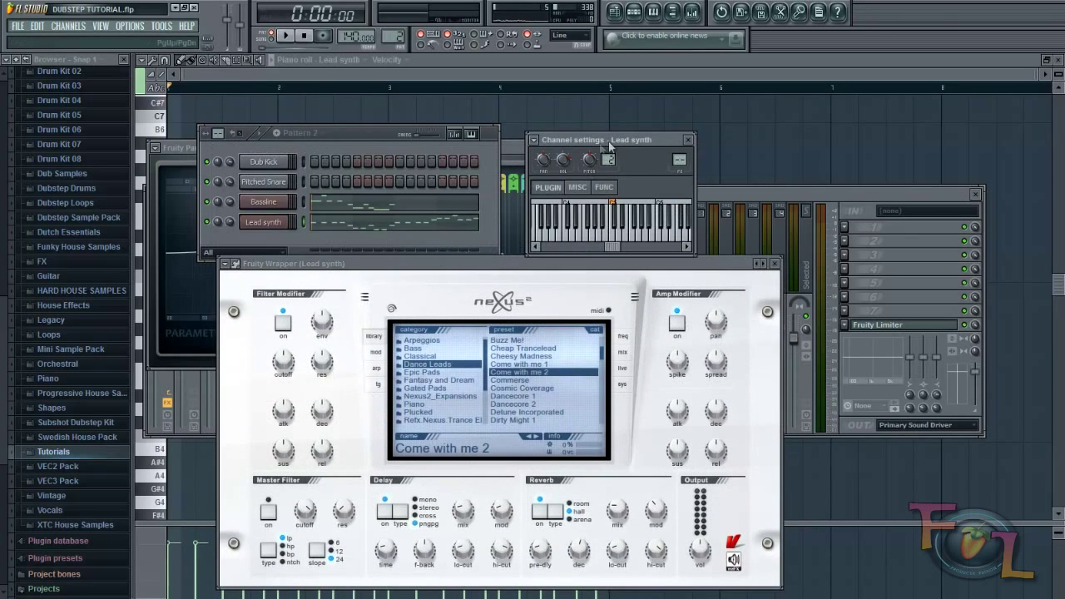
{"action": "left_click", "coordinate": [535, 139]}
{"action": "left_click", "coordinate": [565, 171]}
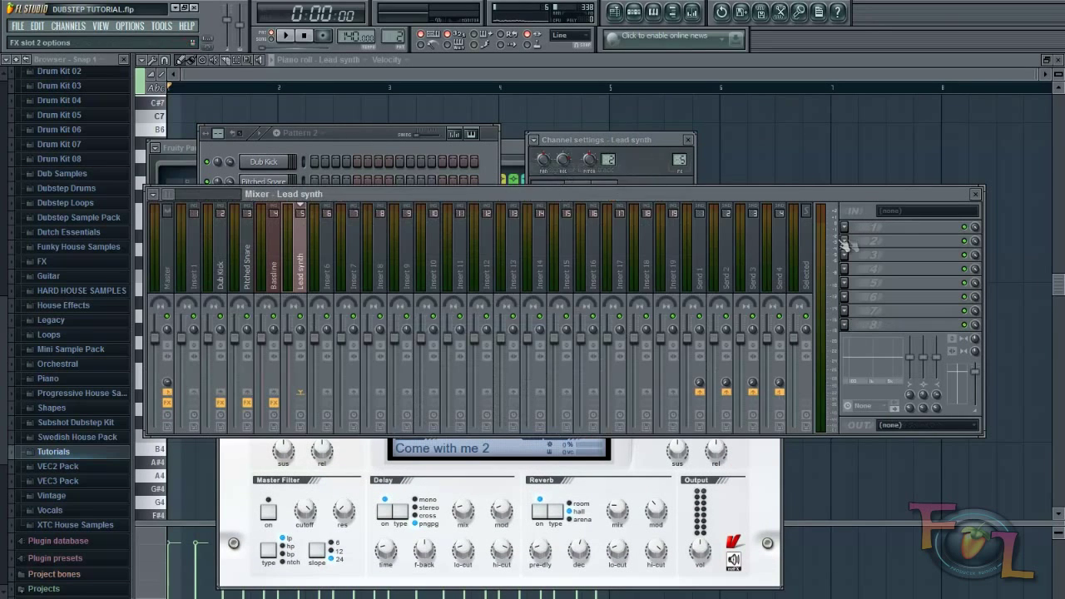
{"action": "left_click", "coordinate": [843, 228]}
{"action": "left_click", "coordinate": [878, 458]}
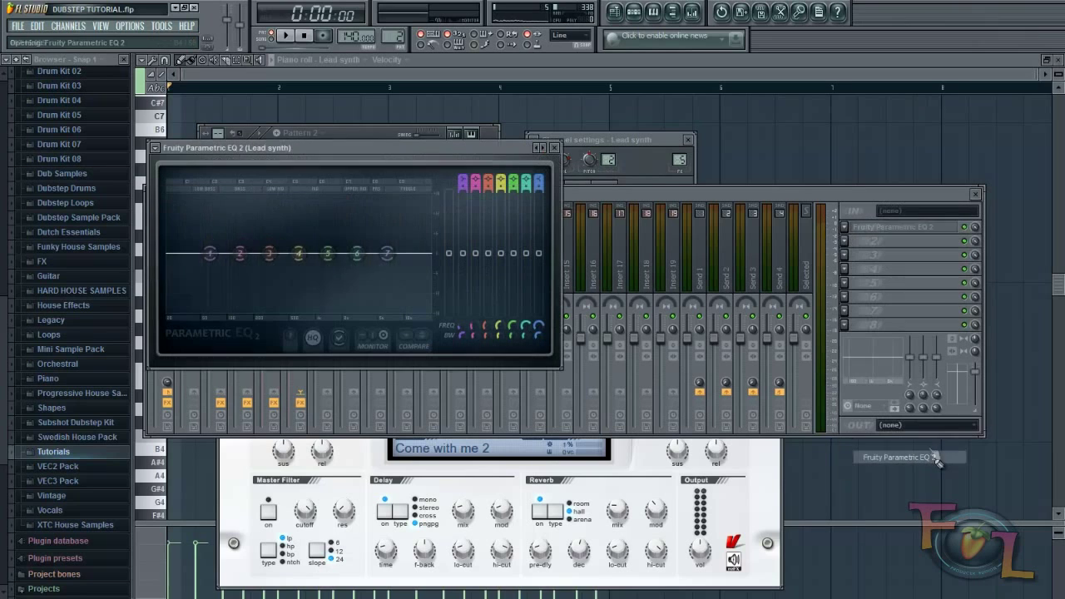
Slightly boost bands 5 to 7 and cut bands 1 to 3 on the Lead synth EQ, and play Pattern 2.
{"action": "left_click_drag", "start_coordinate": [515, 263], "coordinate": [537, 250]}
{"action": "left_click_drag", "start_coordinate": [525, 261], "coordinate": [491, 269]}
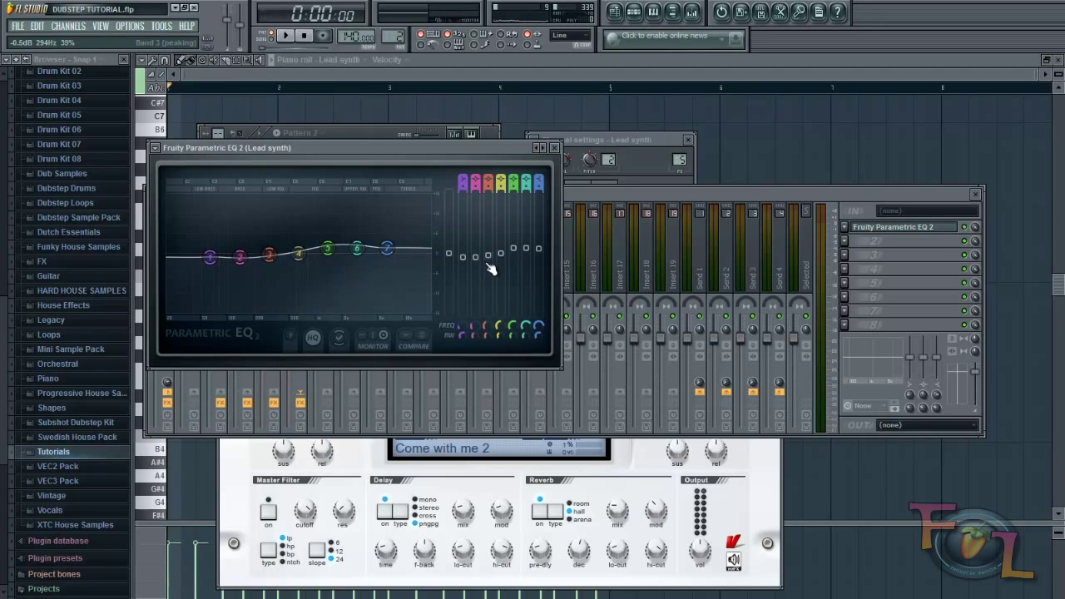
{"action": "left_click", "coordinate": [367, 138]}
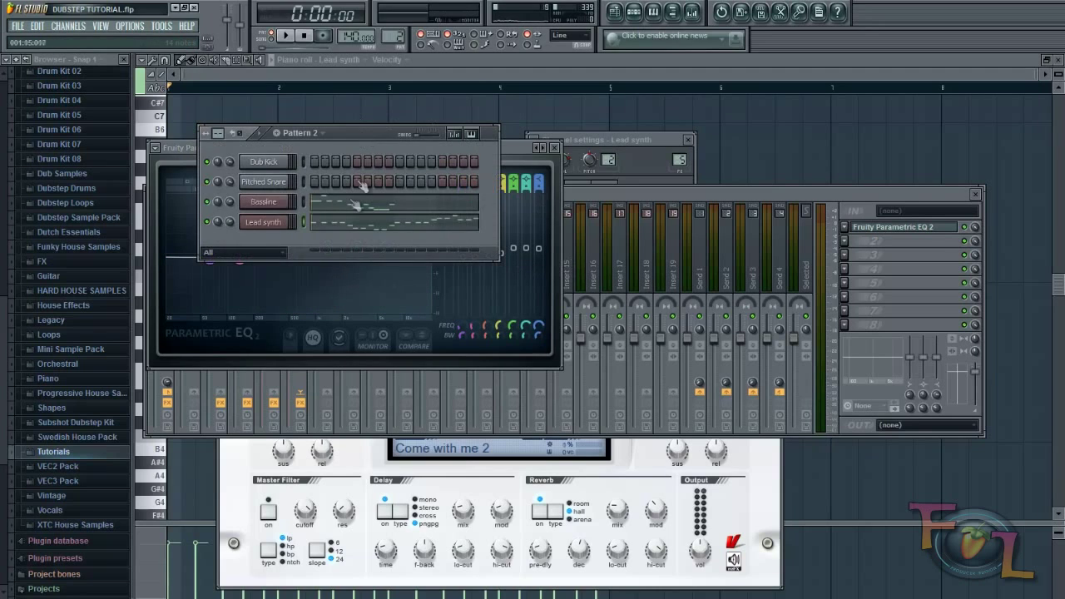
{"action": "key", "text": "space"}
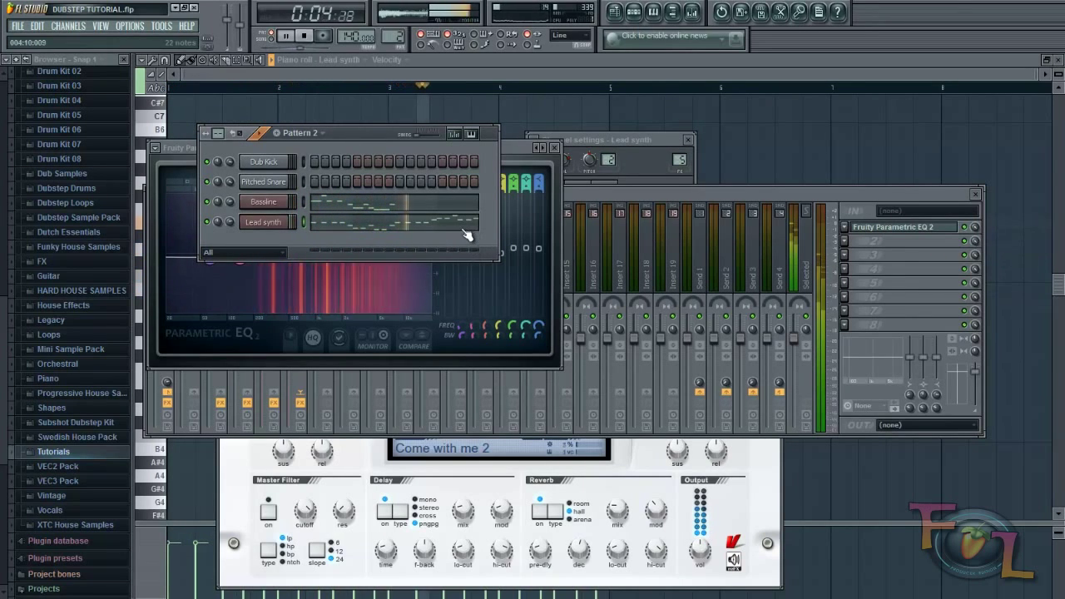
Stop playback and move the Lead synth notes from Pattern 2 into Pattern 3.
{"action": "key", "text": "space"}
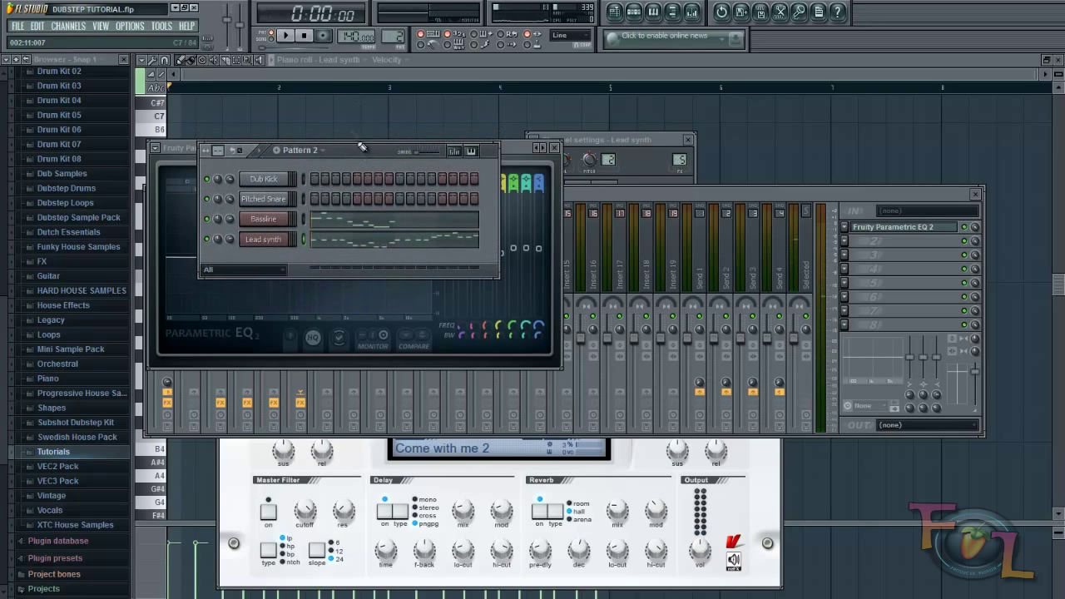
{"action": "left_click", "coordinate": [401, 69]}
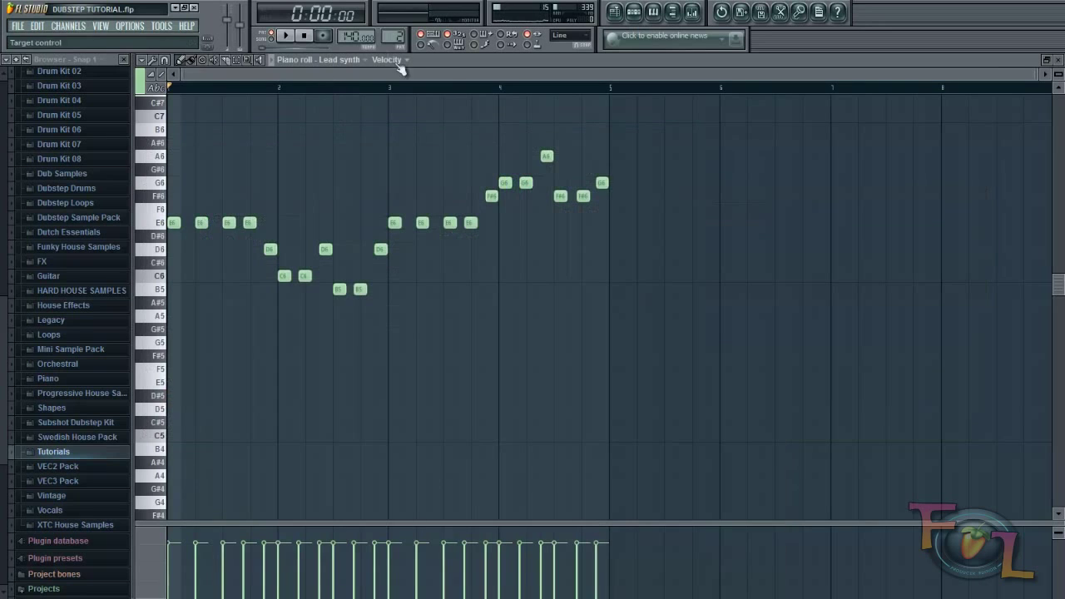
{"action": "left_click", "coordinate": [634, 11]}
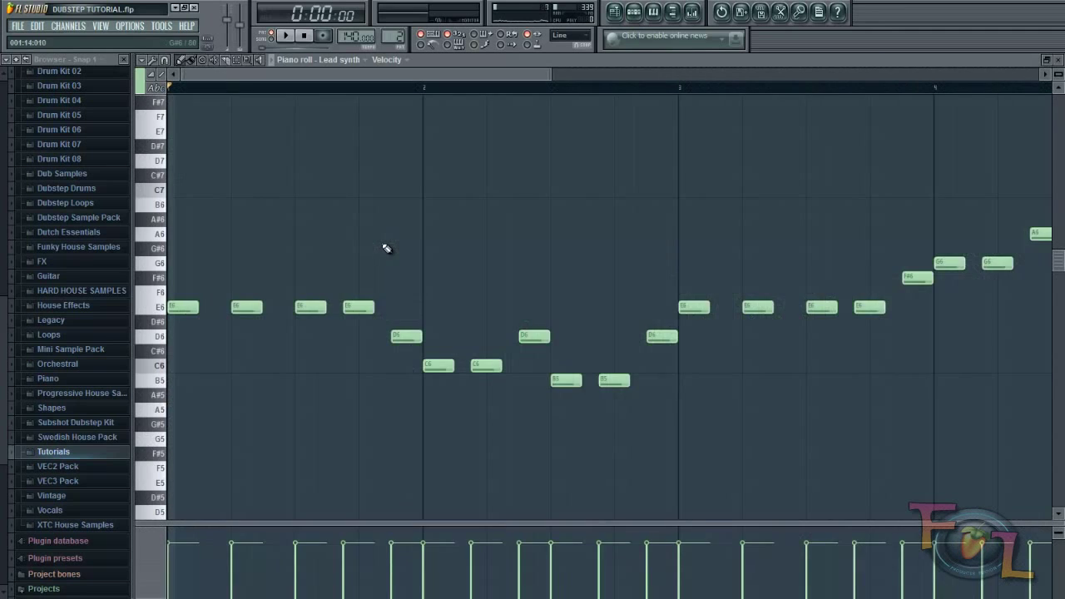
{"action": "scroll", "coordinate": [393, 35], "scroll_direction": "up", "scroll_amount": 1}
{"action": "left_click", "coordinate": [394, 36]}
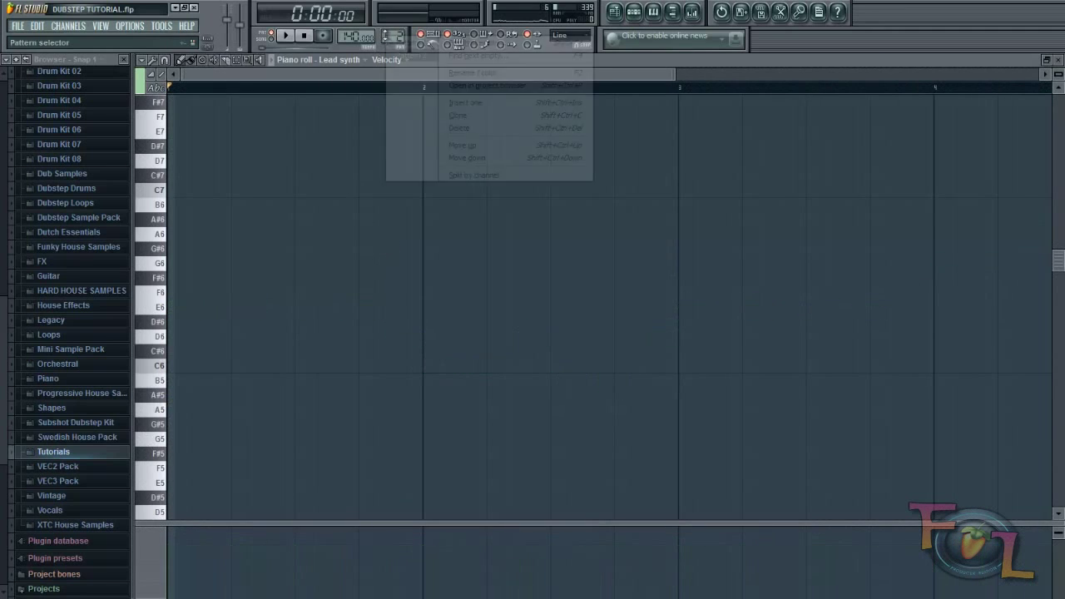
{"action": "left_click", "coordinate": [458, 50]}
{"action": "left_click", "coordinate": [574, 295]}
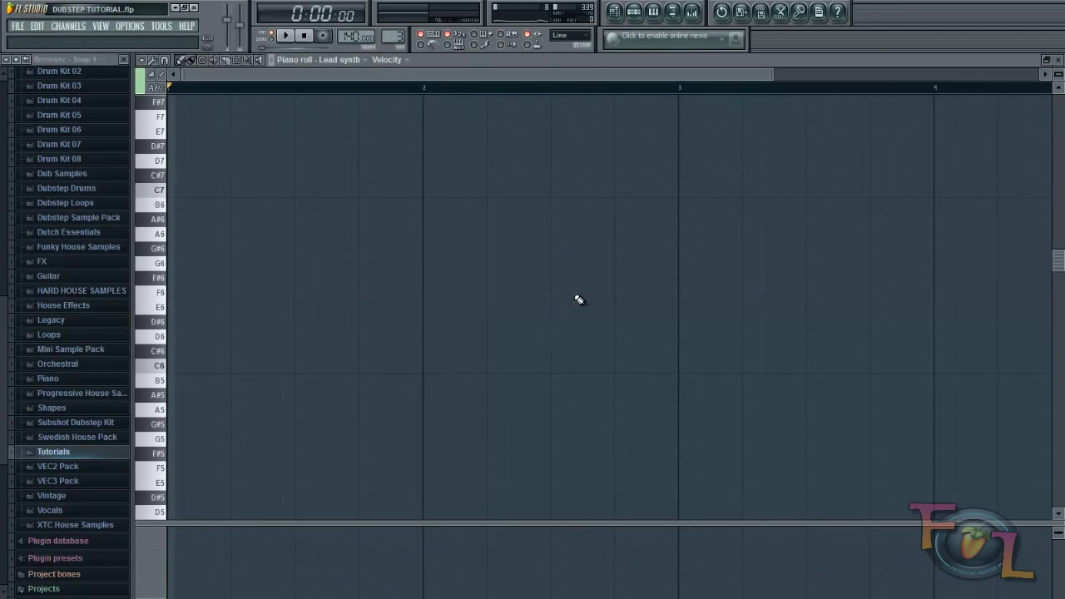
{"action": "key", "text": "ctrl+v"}
Rename playlist Track 3 as Lead.
{"action": "left_click", "coordinate": [614, 11]}
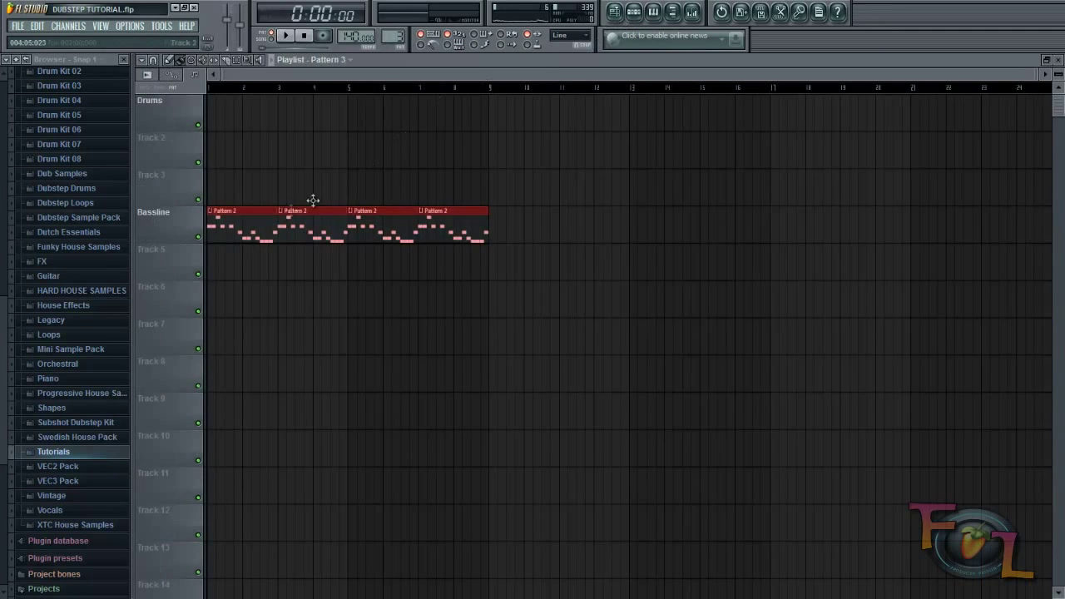
{"action": "right_click", "coordinate": [176, 181]}
{"action": "left_click", "coordinate": [182, 185]}
{"action": "type", "text": "Lead"}
{"action": "key", "text": "Return"}
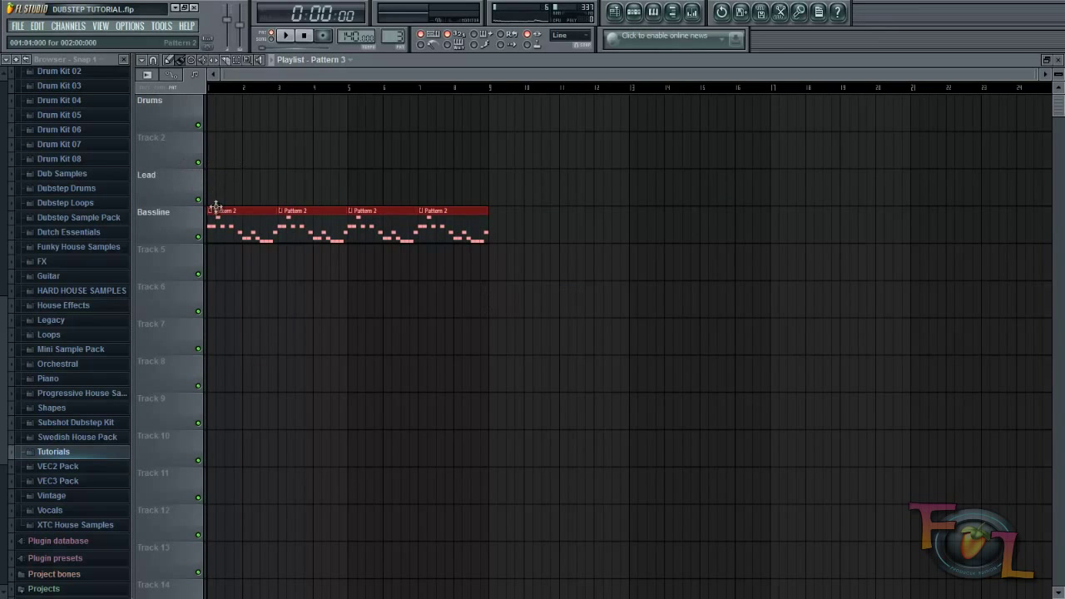
Place two Pattern 3 clips on the Lead track from bar 1 and delete the first two Pattern 2 clips from the Bassline track.
{"action": "left_click_drag", "start_coordinate": [214, 192], "coordinate": [468, 190]}
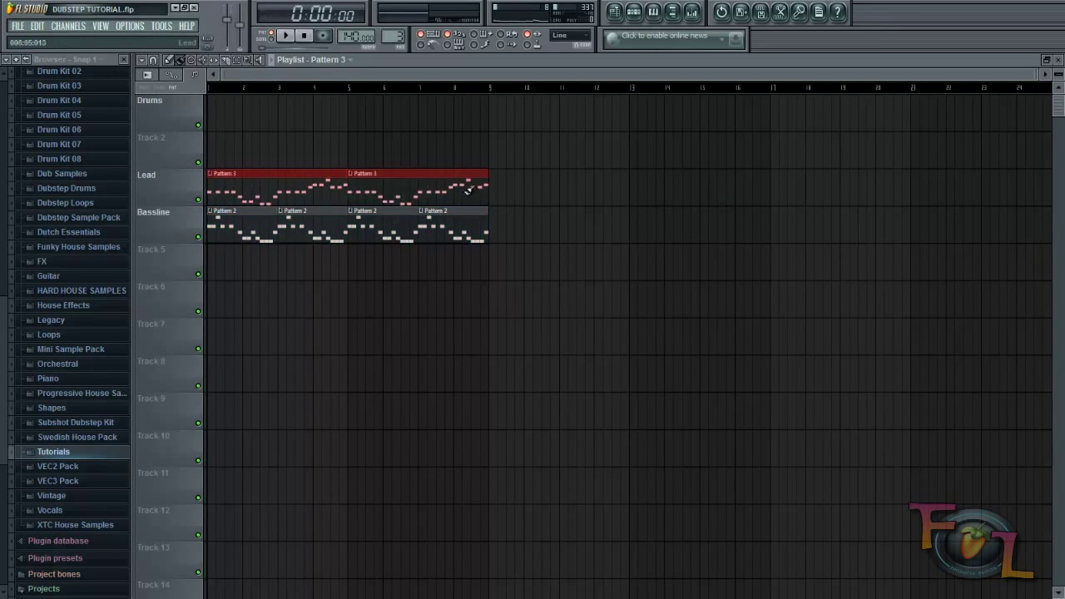
{"action": "right_click", "coordinate": [246, 218]}
{"action": "right_click", "coordinate": [309, 213]}
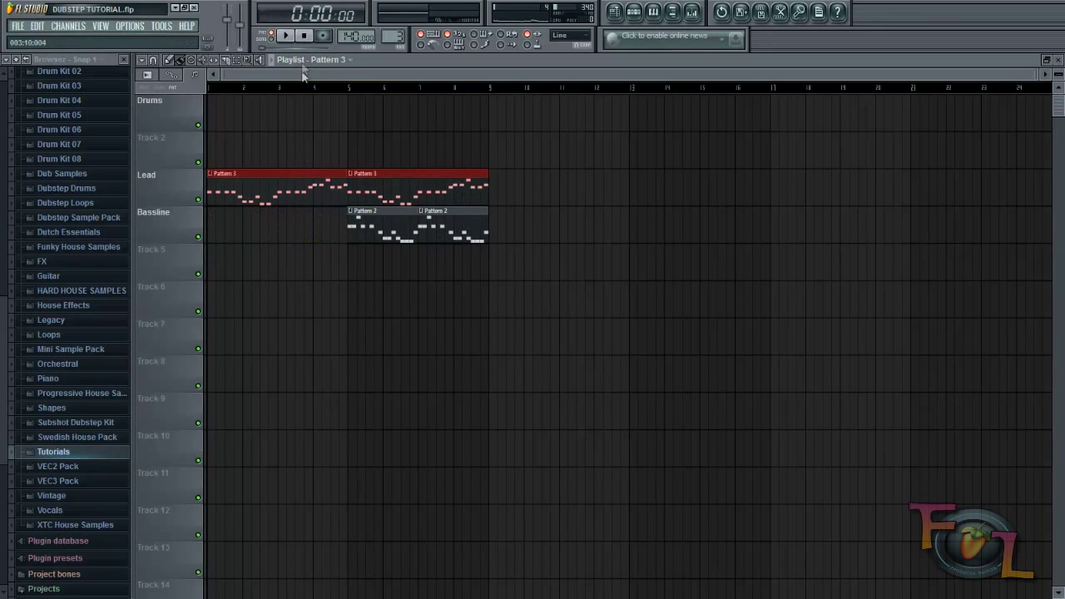
Play the arrangement in song mode and lower the Bassline channel volume to 48%.
{"action": "left_click", "coordinate": [272, 38]}
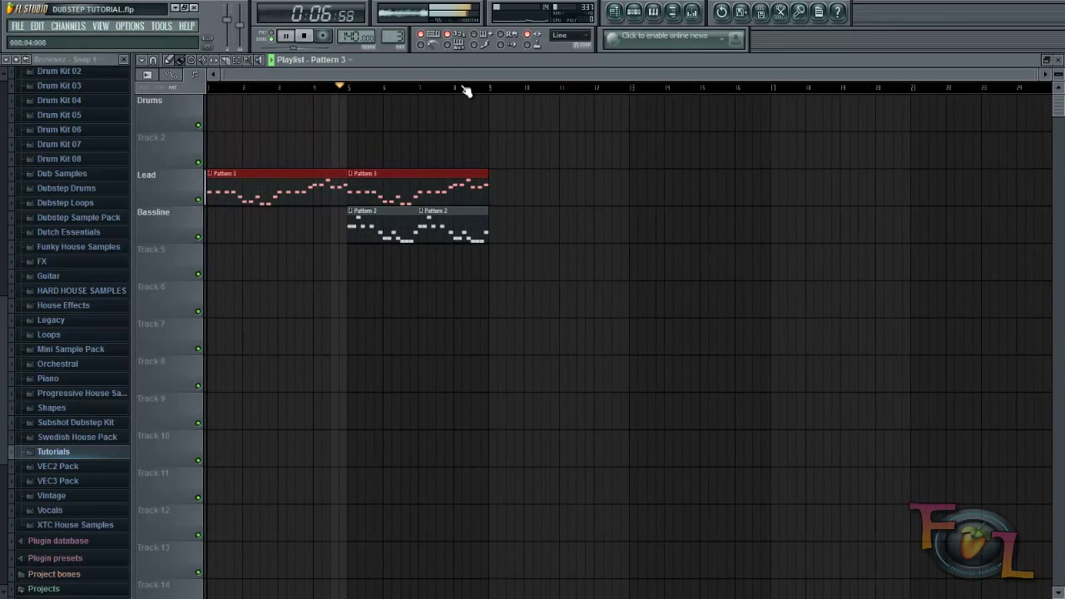
{"action": "left_click", "coordinate": [634, 12]}
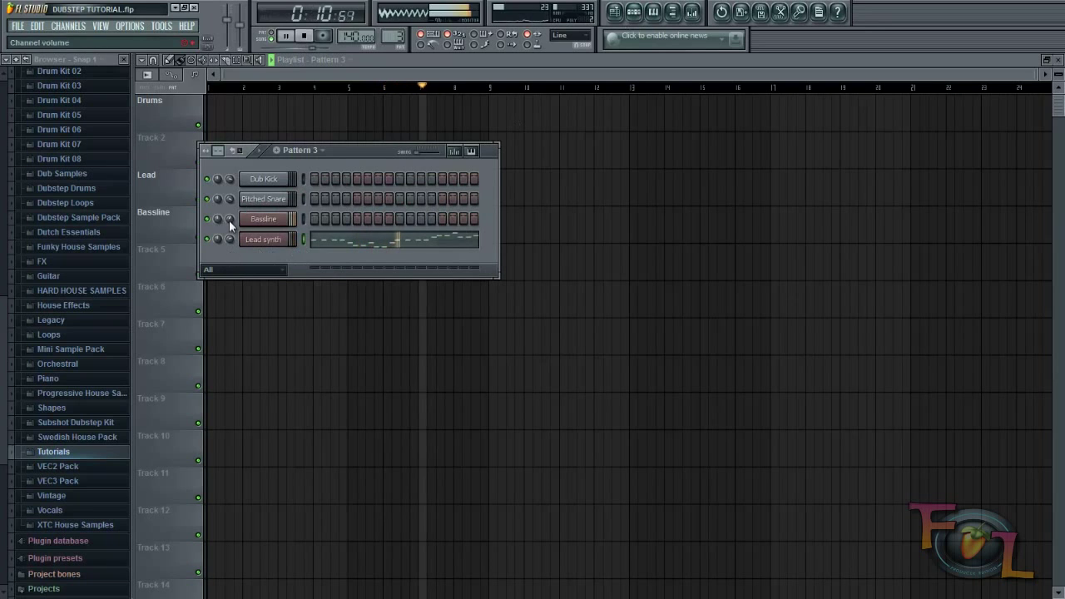
{"action": "scroll", "coordinate": [230, 221], "scroll_direction": "down", "scroll_amount": 5}
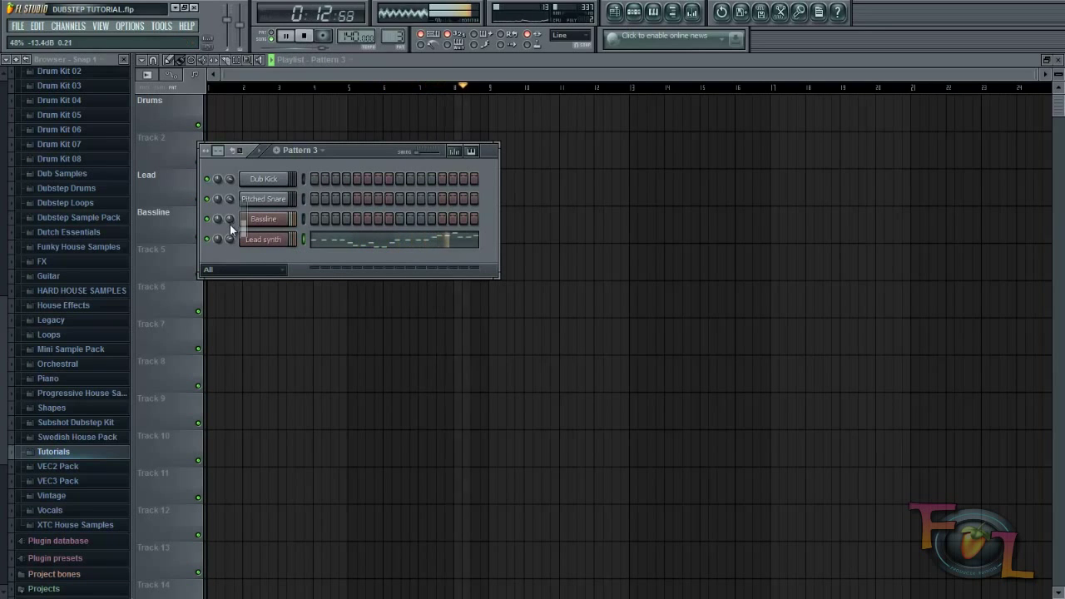
{"action": "key", "text": "space"}
Extend the Lead track with two more Pattern 3 clips and the Bassline track with four more Pattern 2 clips, up to bar 17.
{"action": "left_click", "coordinate": [547, 77]}
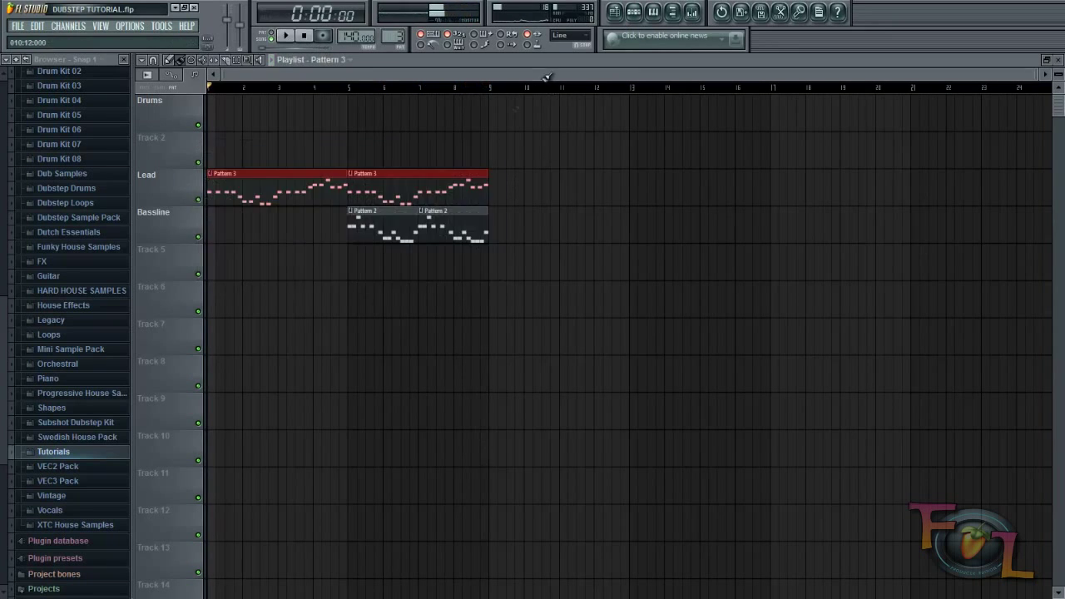
{"action": "key", "text": "ctrl+b"}
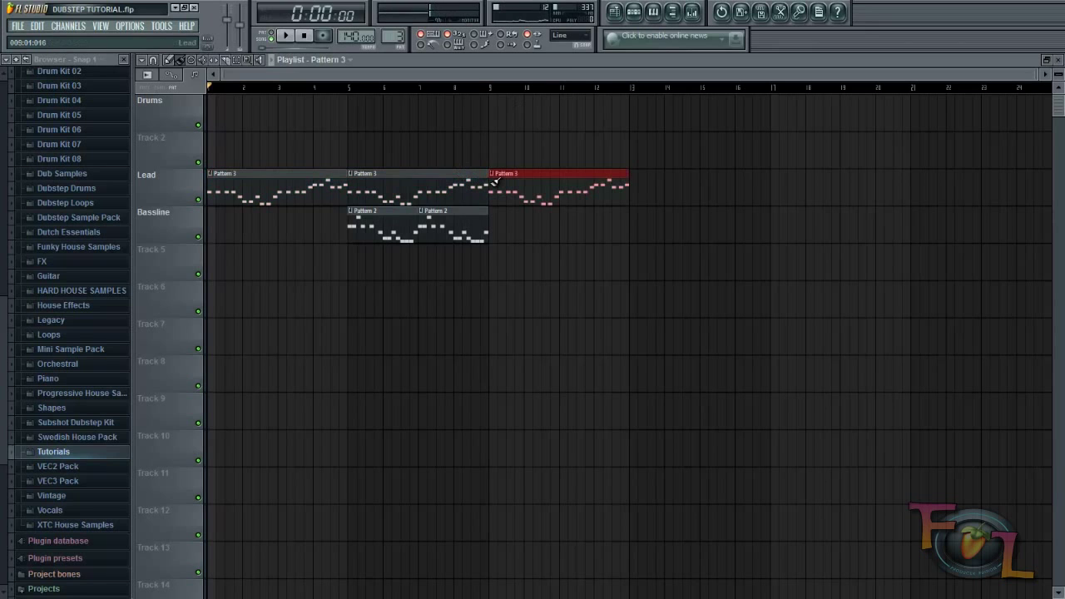
{"action": "left_click", "coordinate": [481, 227]}
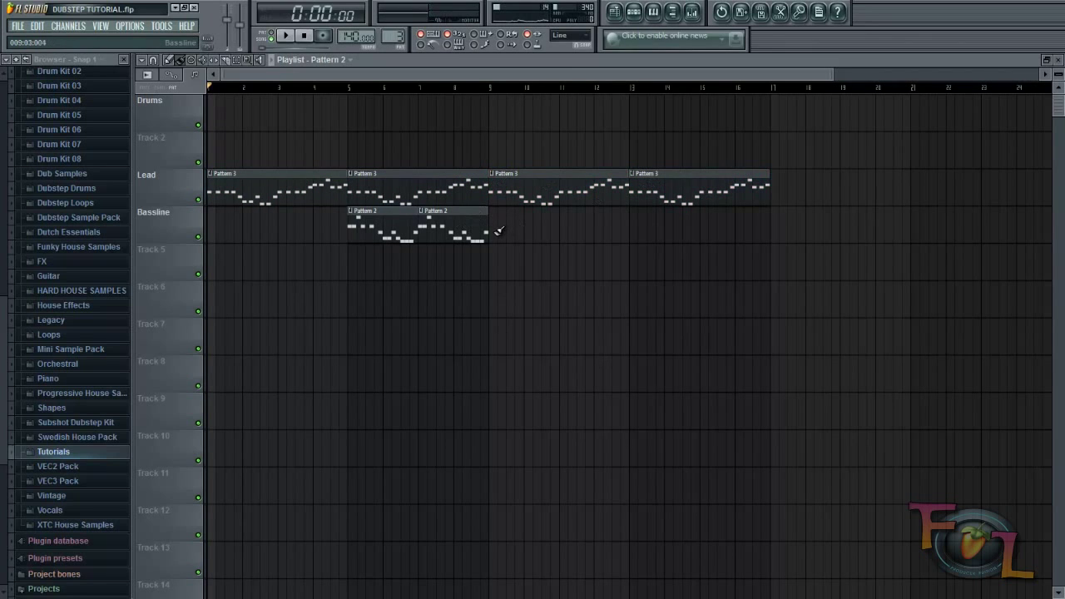
{"action": "mouse_move", "coordinate": [495, 229]}
{"action": "left_mouse_down"}
{"action": "mouse_move", "coordinate": [723, 266]}
{"action": "mouse_move", "coordinate": [691, 364]}
{"action": "left_mouse_up"}
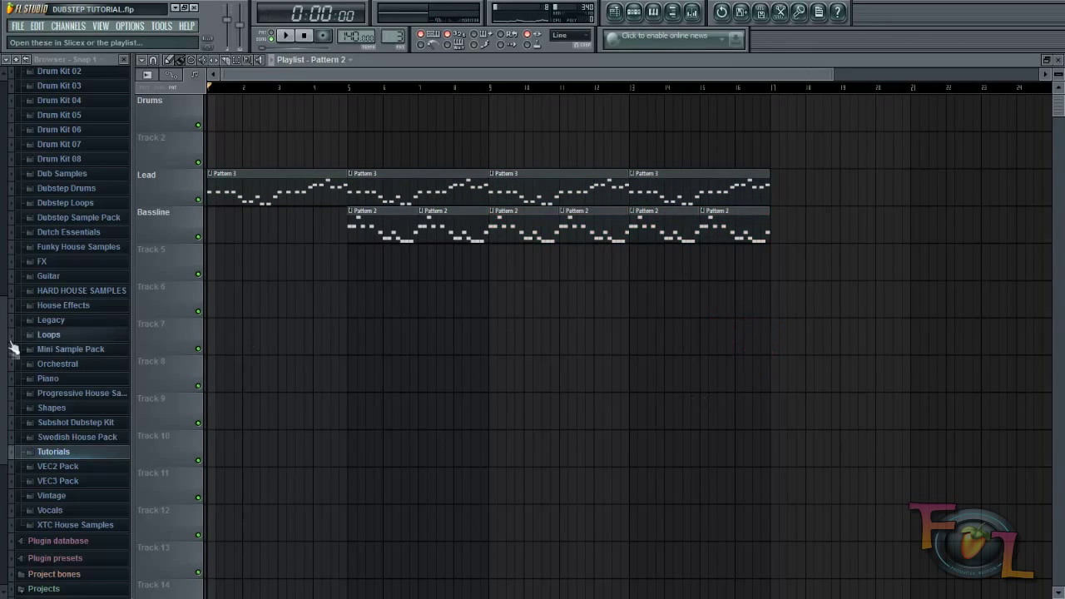
Rename playlist Track 6 as FX.
{"action": "right_click", "coordinate": [167, 283]}
{"action": "left_click", "coordinate": [177, 287]}
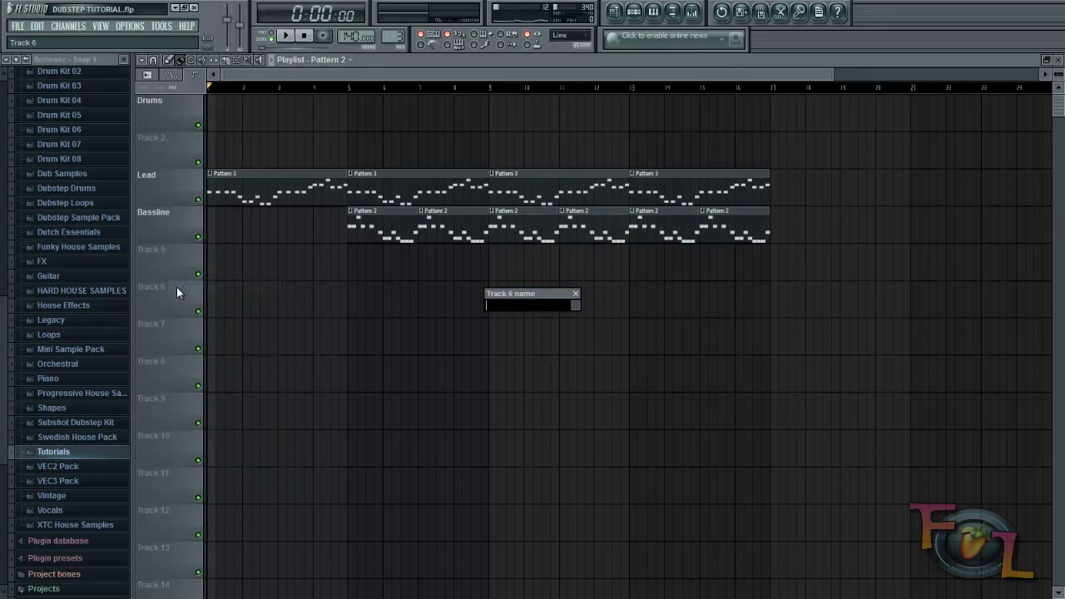
{"action": "type", "text": "FX"}
{"action": "key", "text": "Return"}
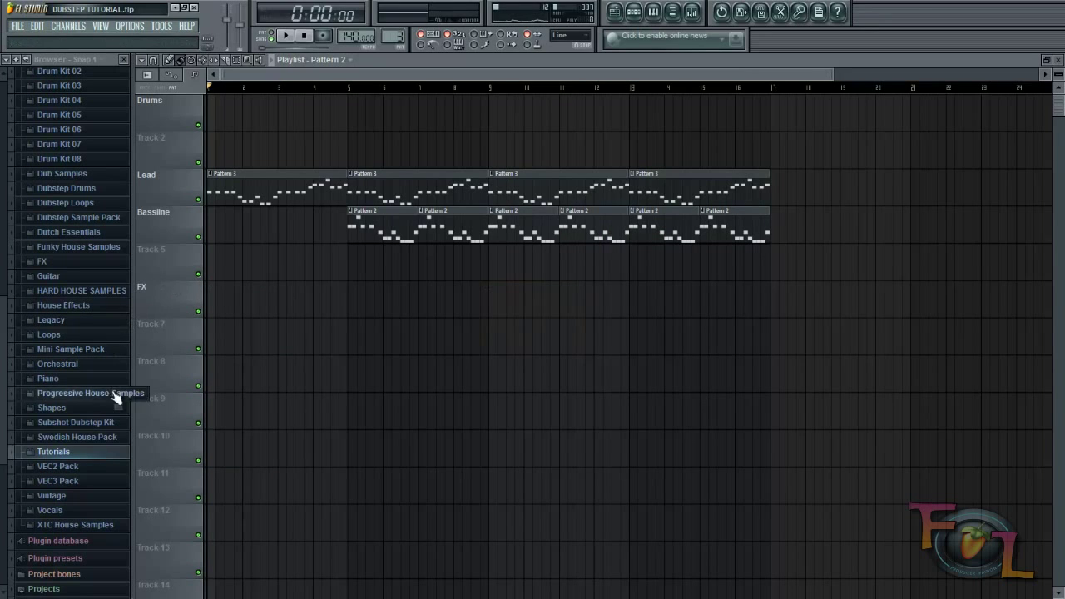
Place the VEC3 FX Reverse 17 sample from the VEC3 Pack on the FX track, leading into bar 5.
{"action": "left_click", "coordinate": [80, 483]}
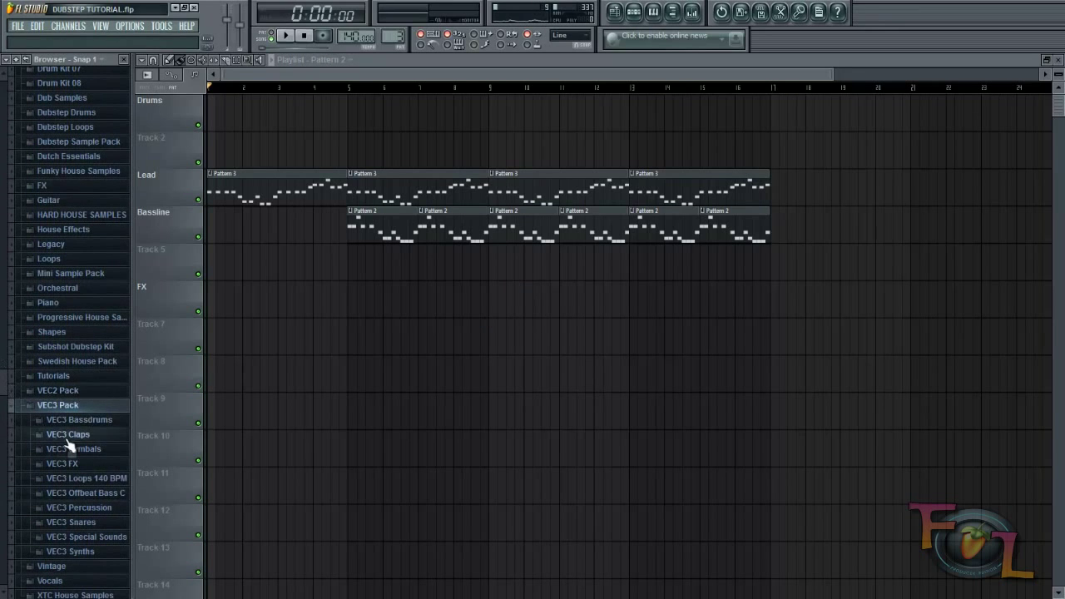
{"action": "left_click", "coordinate": [84, 468]}
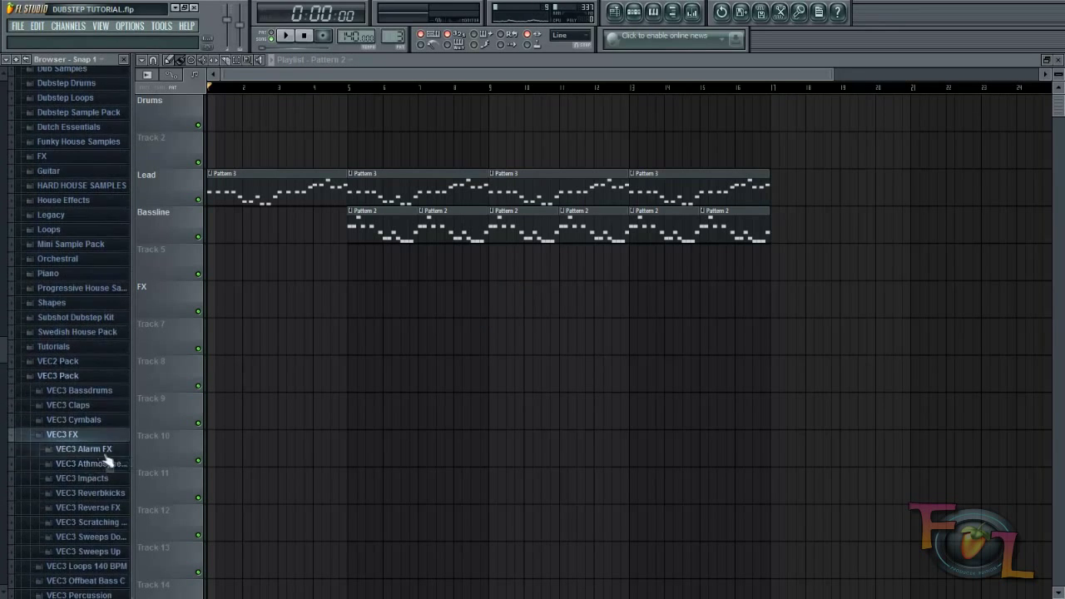
{"action": "left_click", "coordinate": [108, 507]}
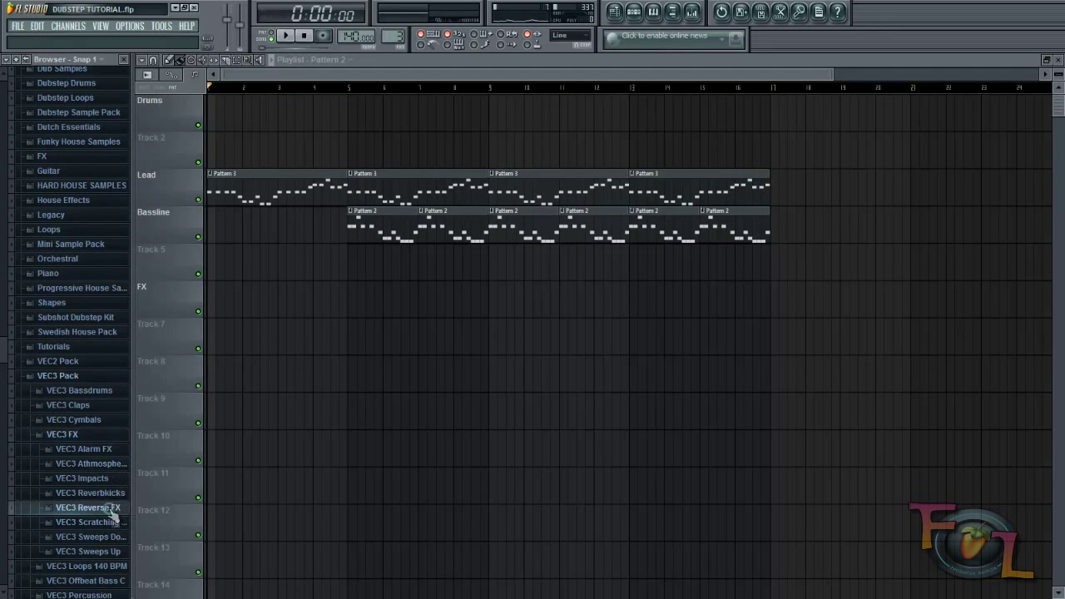
{"action": "left_click", "coordinate": [106, 356]}
{"action": "left_click", "coordinate": [107, 302]}
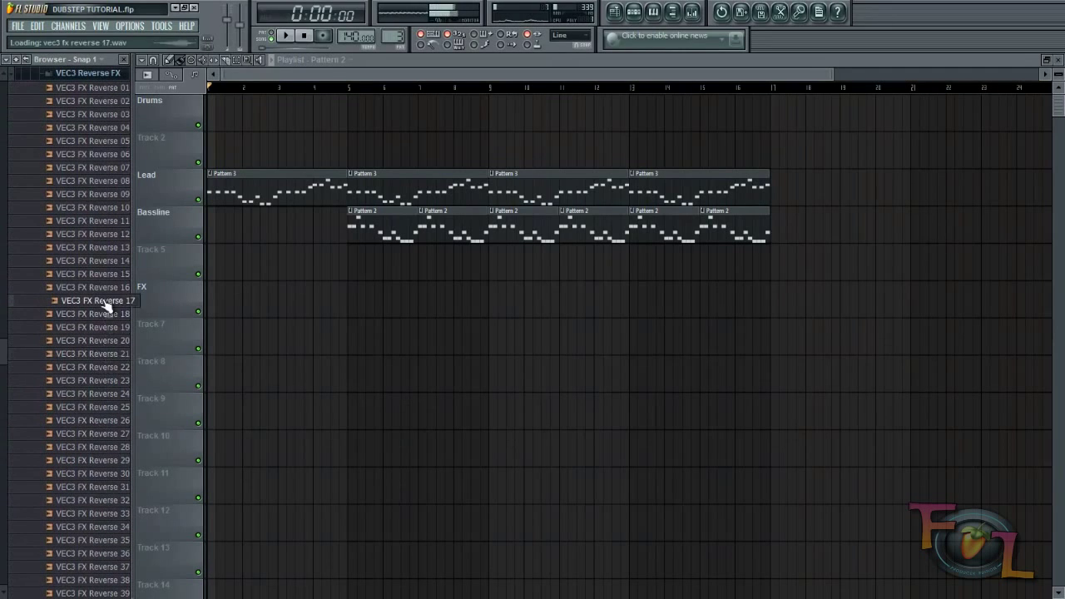
{"action": "left_click_drag", "start_coordinate": [104, 302], "coordinate": [305, 302]}
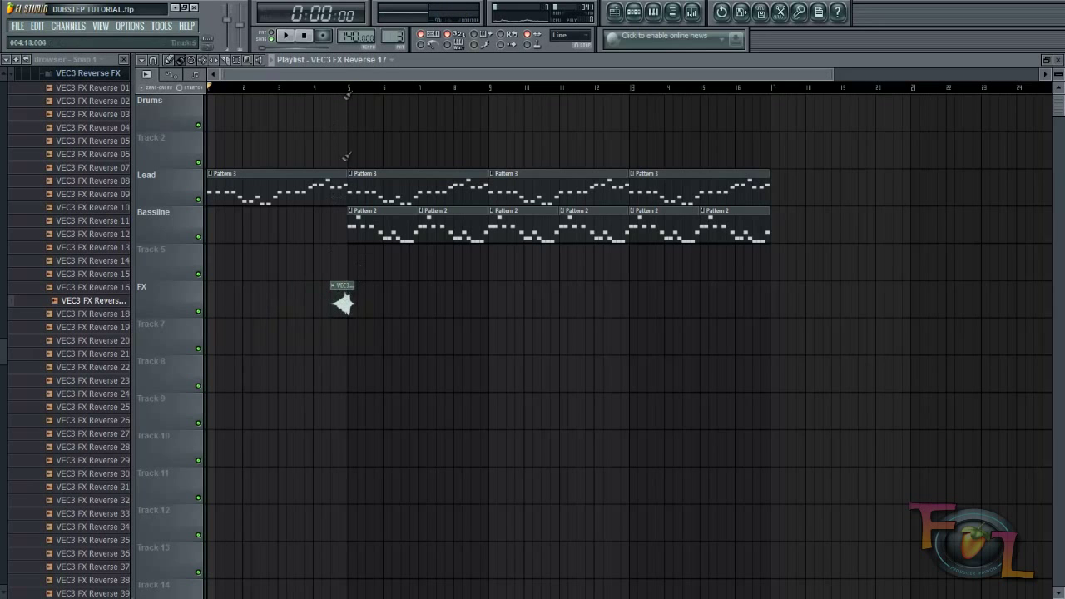
Play the transition into bar 5 to check the timing of the reverse effect.
{"action": "scroll", "coordinate": [342, 95], "scroll_direction": "up", "scroll_amount": 5}
{"action": "left_click", "coordinate": [285, 88]}
{"action": "key", "text": "space"}
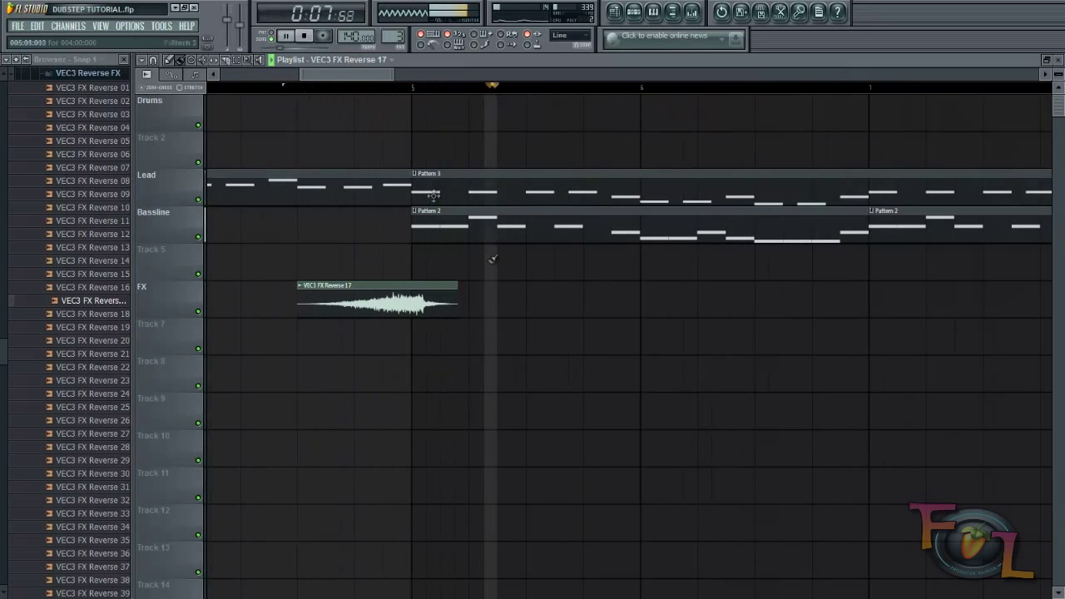
{"action": "key", "text": "space"}
{"action": "scroll", "coordinate": [412, 97], "scroll_direction": "down", "scroll_amount": 5}
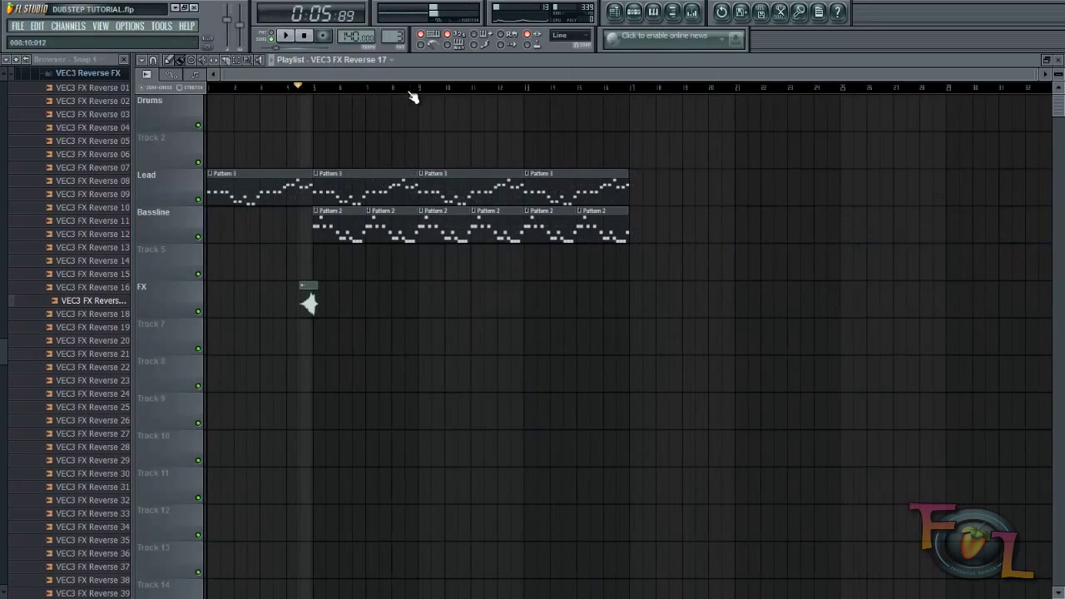
Show all channels in the step sequencer and replay the section around bar 5 to judge the reverse effect's level.
{"action": "left_click", "coordinate": [634, 12]}
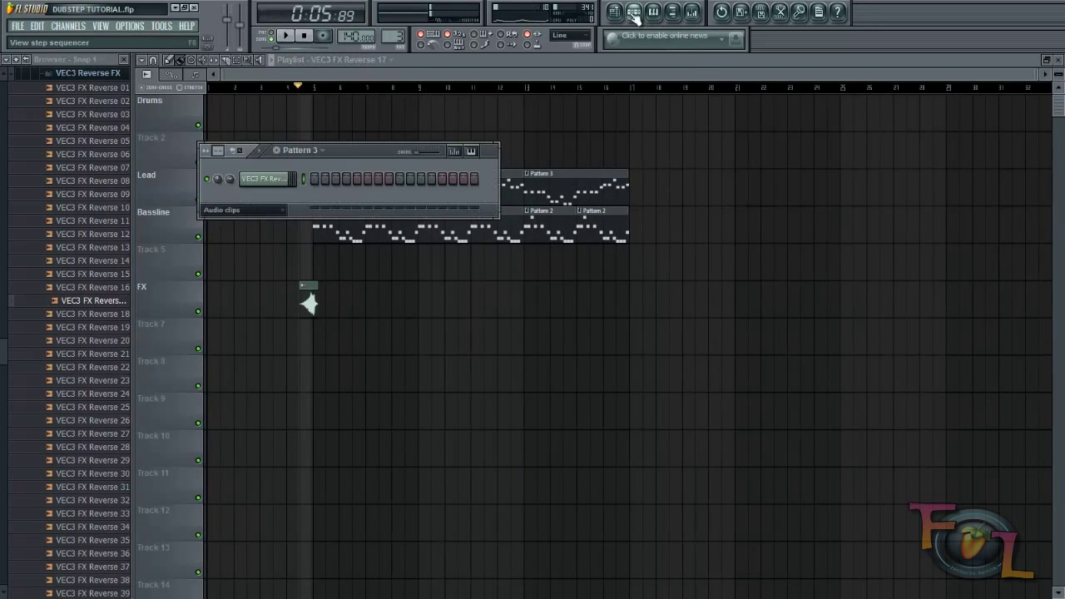
{"action": "left_click", "coordinate": [237, 212]}
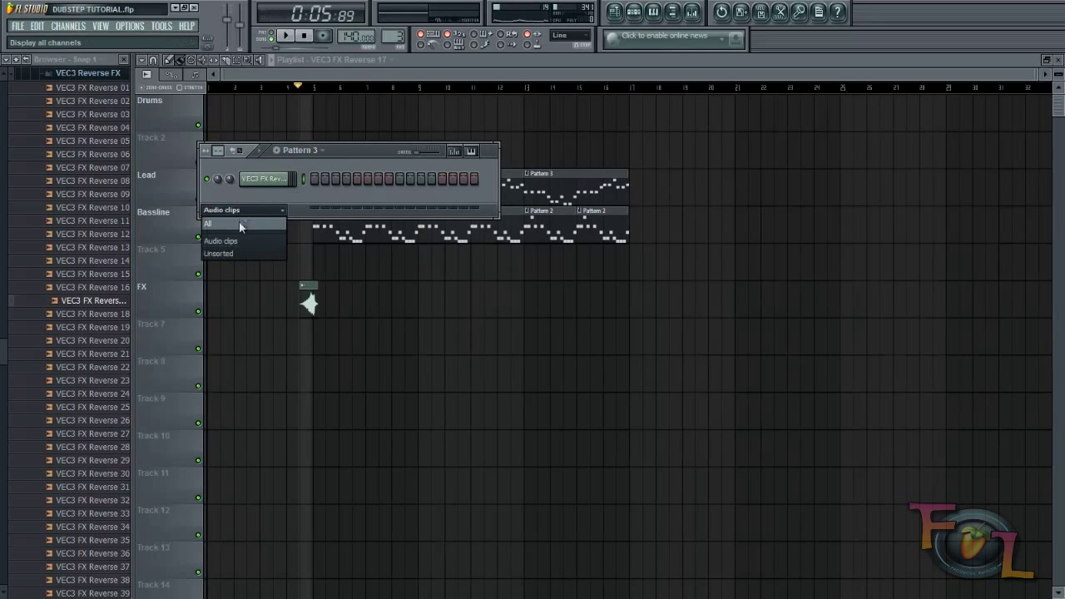
{"action": "left_click", "coordinate": [239, 224]}
{"action": "key", "text": "space"}
{"action": "key", "text": "F6"}
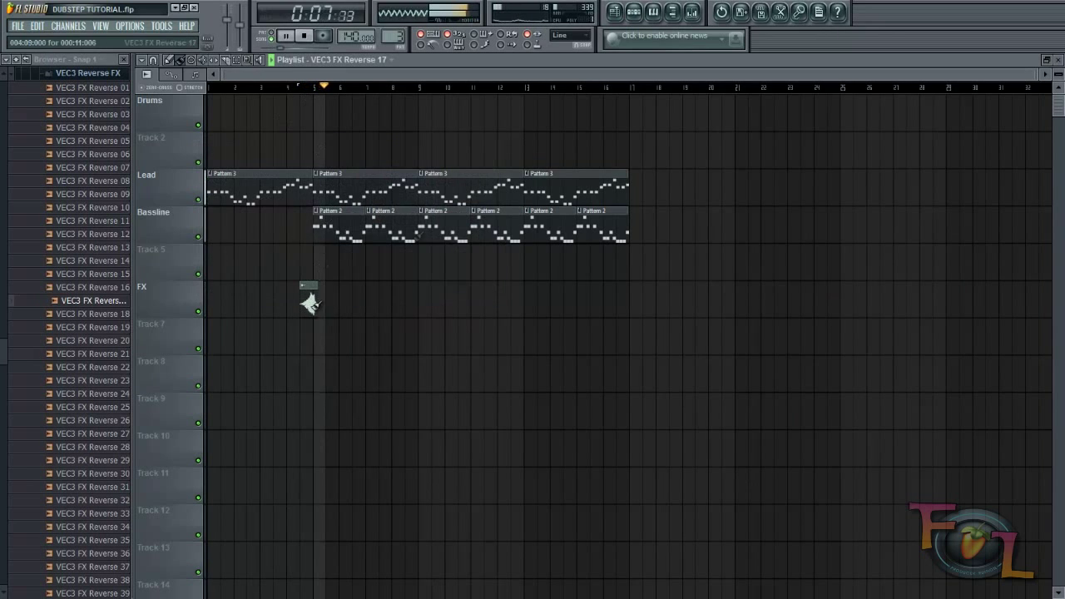
{"action": "key", "text": "space"}
{"action": "key", "text": "F6"}
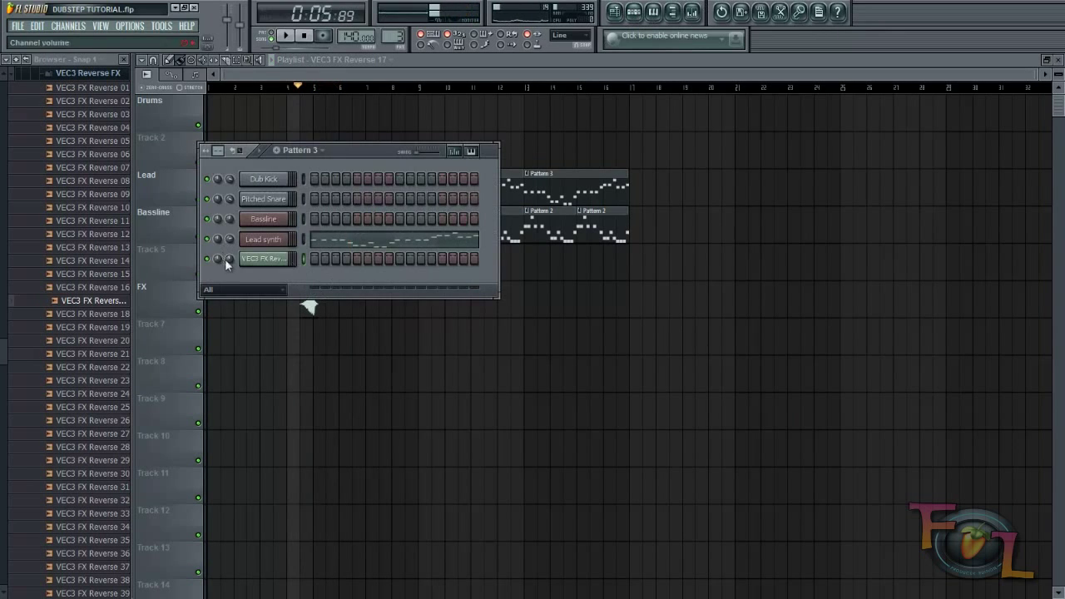
{"action": "key", "text": "F6"}
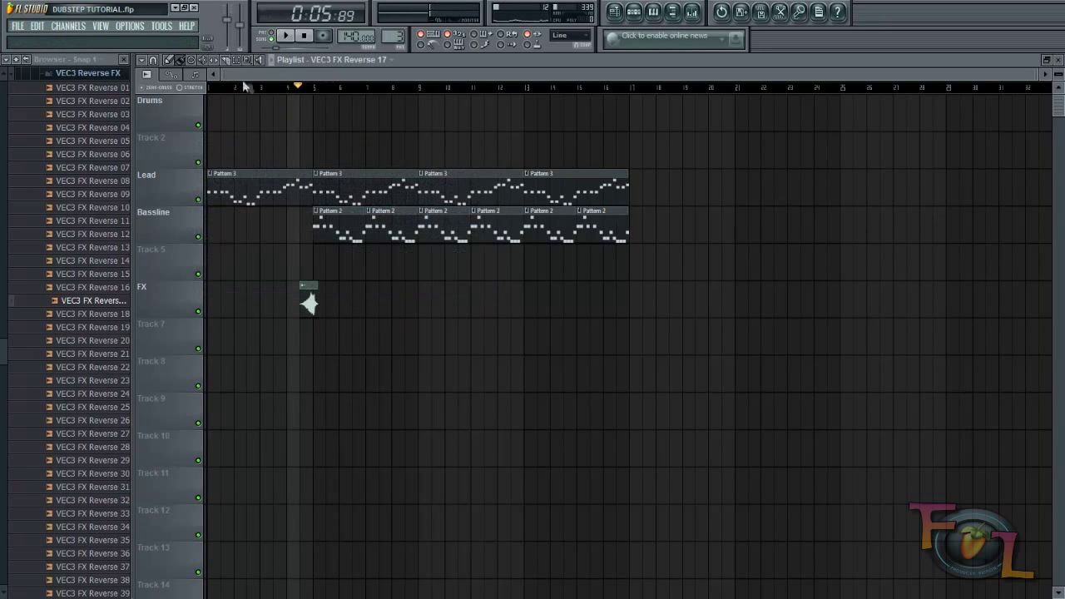
Open the Lead synth channel's Nexus plugin and audition the Dirty Might 2 preset during playback.
{"action": "left_click", "coordinate": [635, 17]}
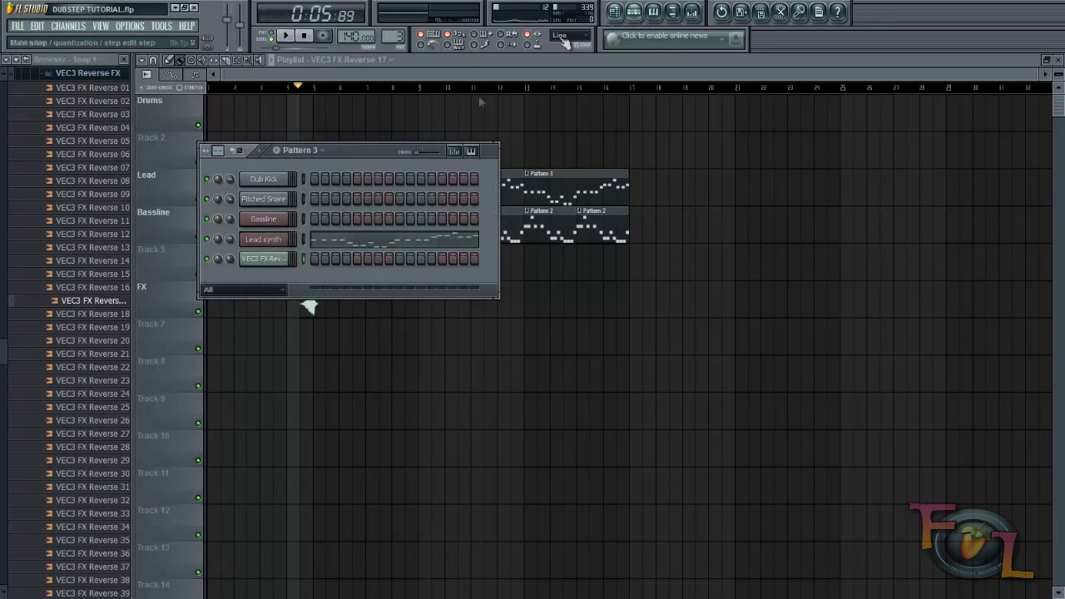
{"action": "left_click", "coordinate": [272, 240]}
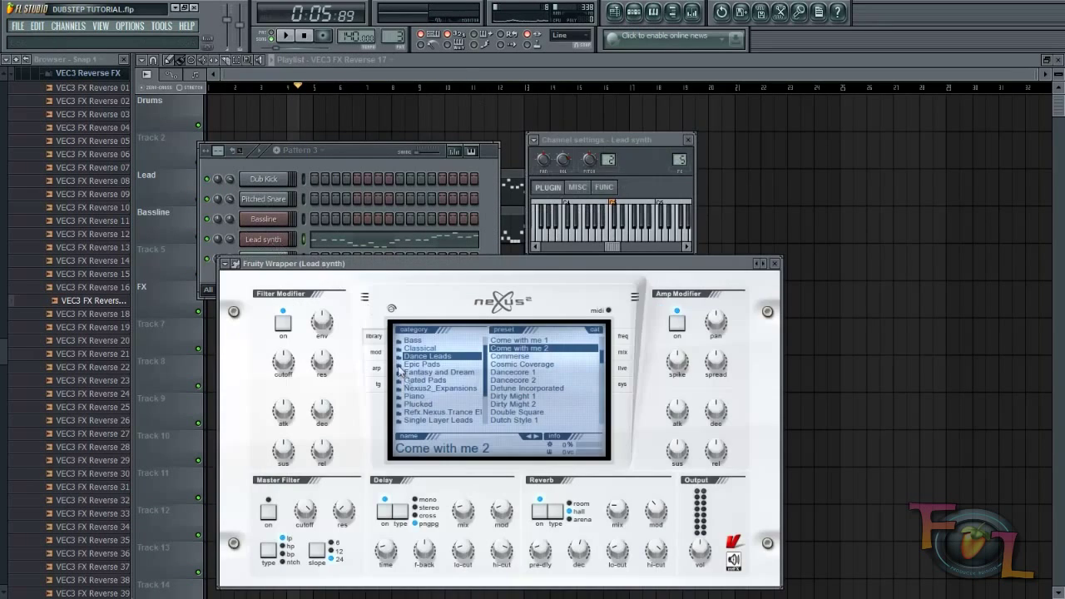
{"action": "left_click", "coordinate": [519, 405]}
{"action": "key", "text": "space"}
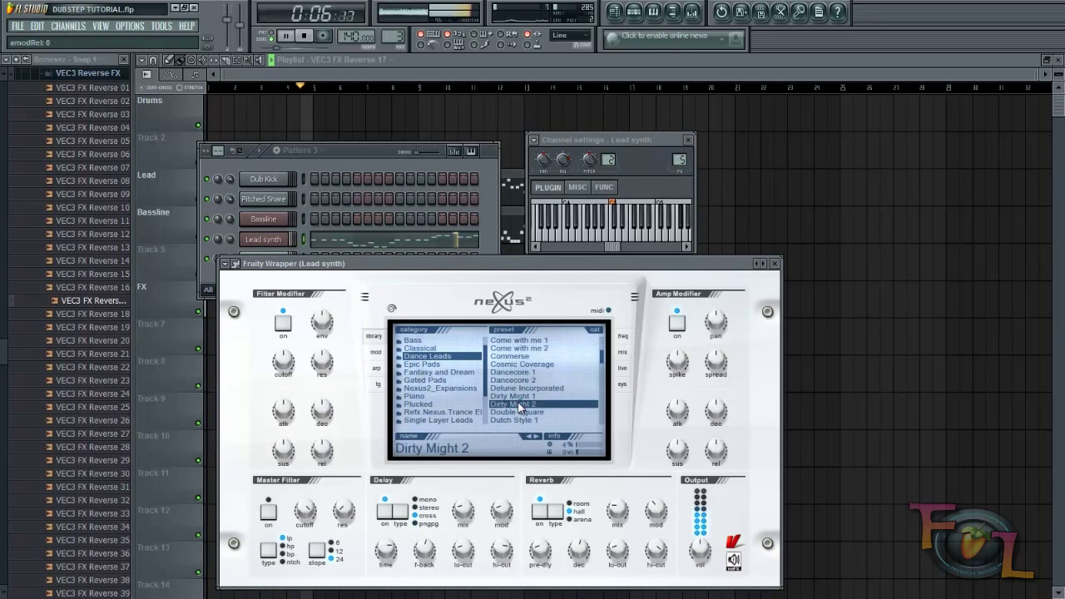
Audition the Dance Leads presets Dutch Style 1, Exploration of Space and Hands Up Hook 2 on the lead.
{"action": "scroll", "coordinate": [519, 407], "scroll_direction": "down", "scroll_amount": 2}
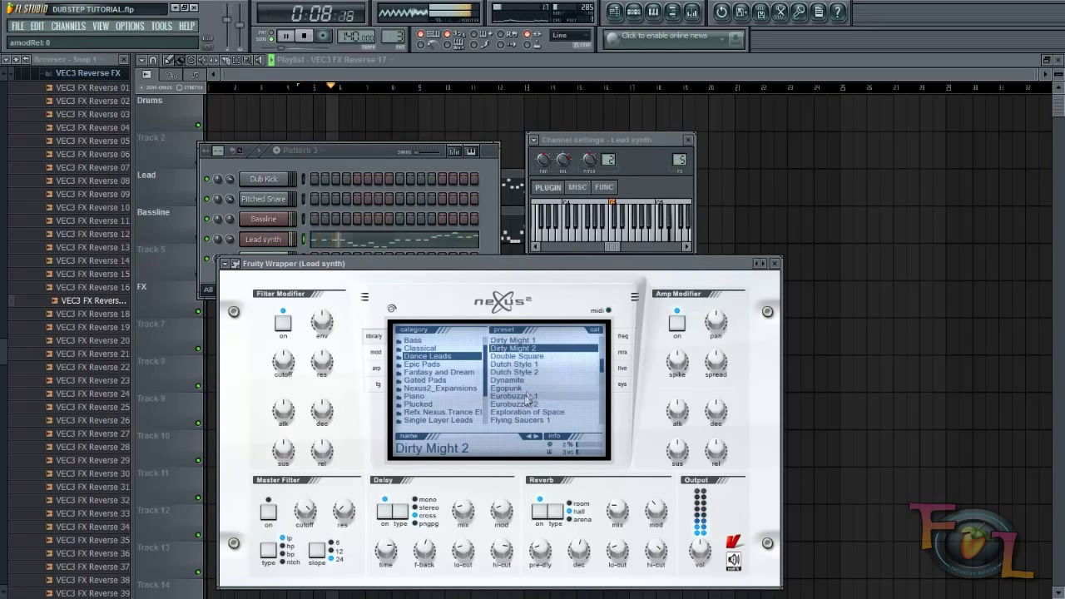
{"action": "left_click", "coordinate": [530, 363]}
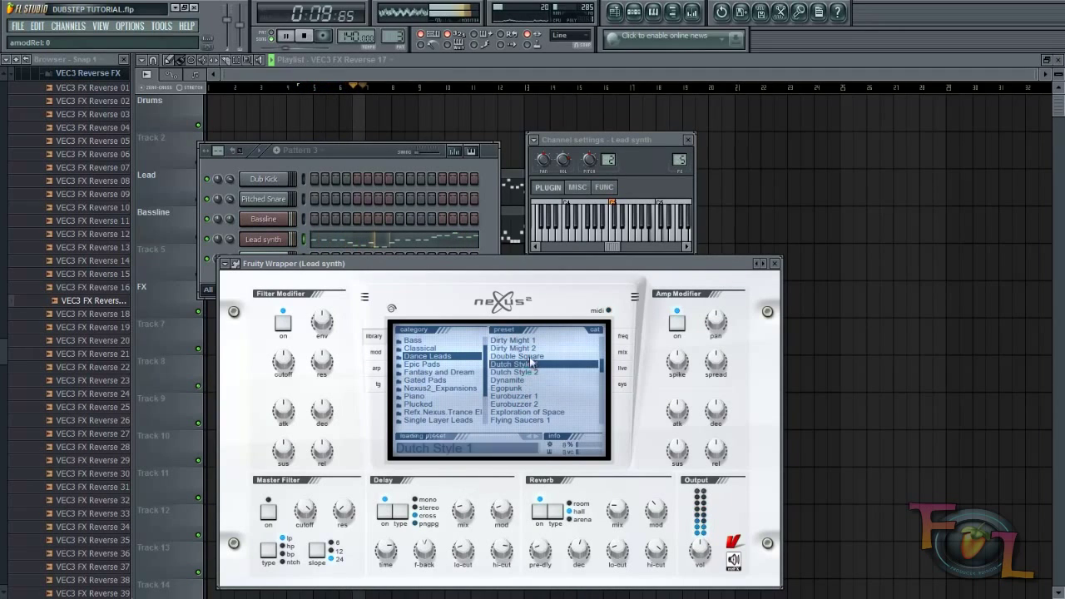
{"action": "left_click", "coordinate": [528, 412]}
{"action": "scroll", "coordinate": [530, 403], "scroll_direction": "down", "scroll_amount": 3}
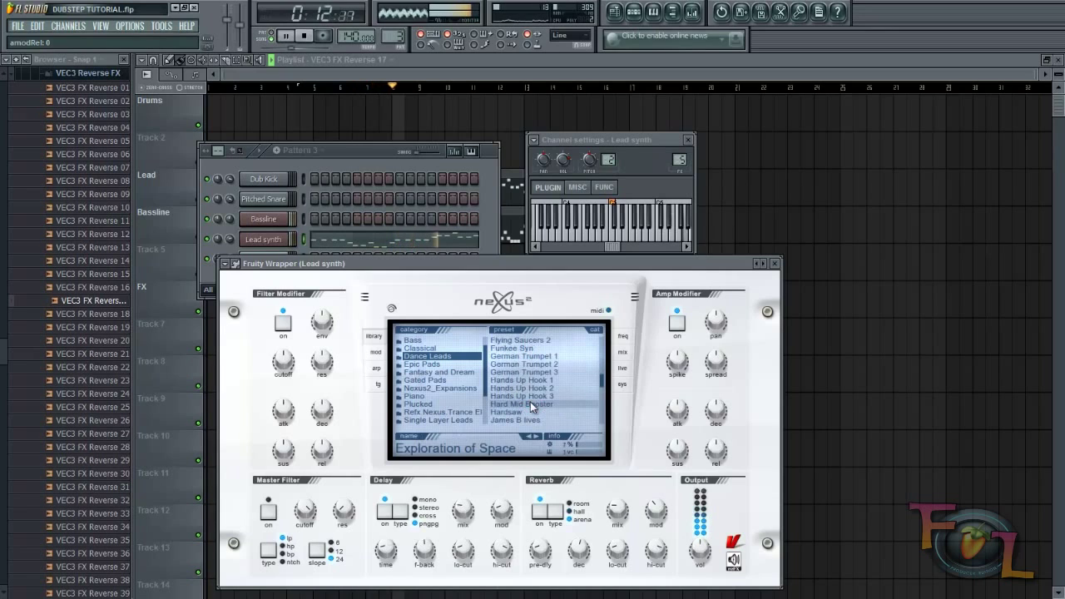
{"action": "left_click", "coordinate": [530, 388]}
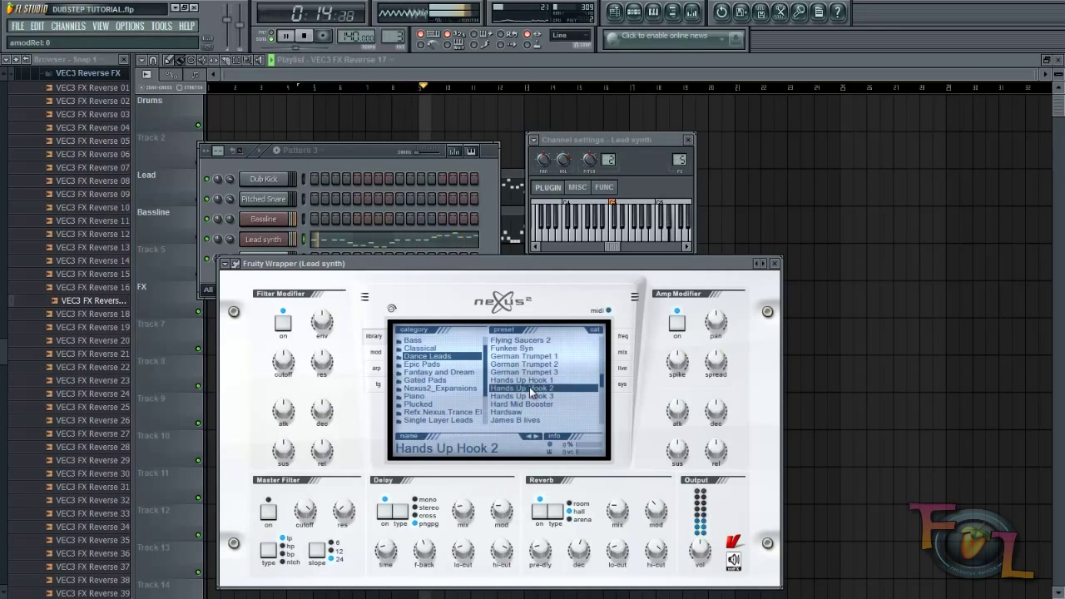
Compare the Flying Saucers 2 preset and load Exploration of Space as the lead sound.
{"action": "scroll", "coordinate": [530, 391], "scroll_direction": "up", "scroll_amount": 2}
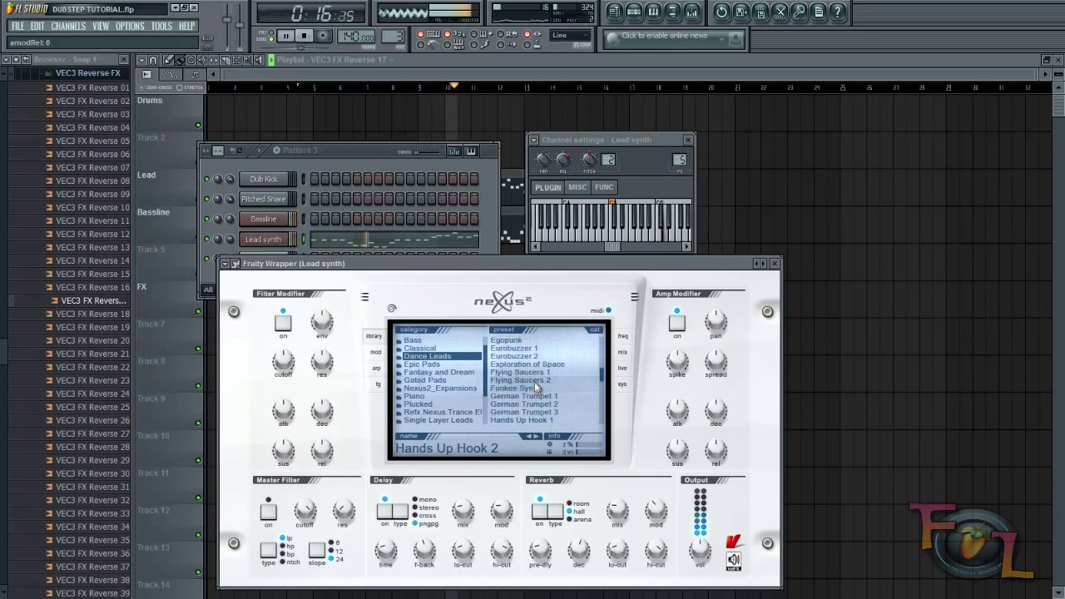
{"action": "left_click", "coordinate": [532, 379]}
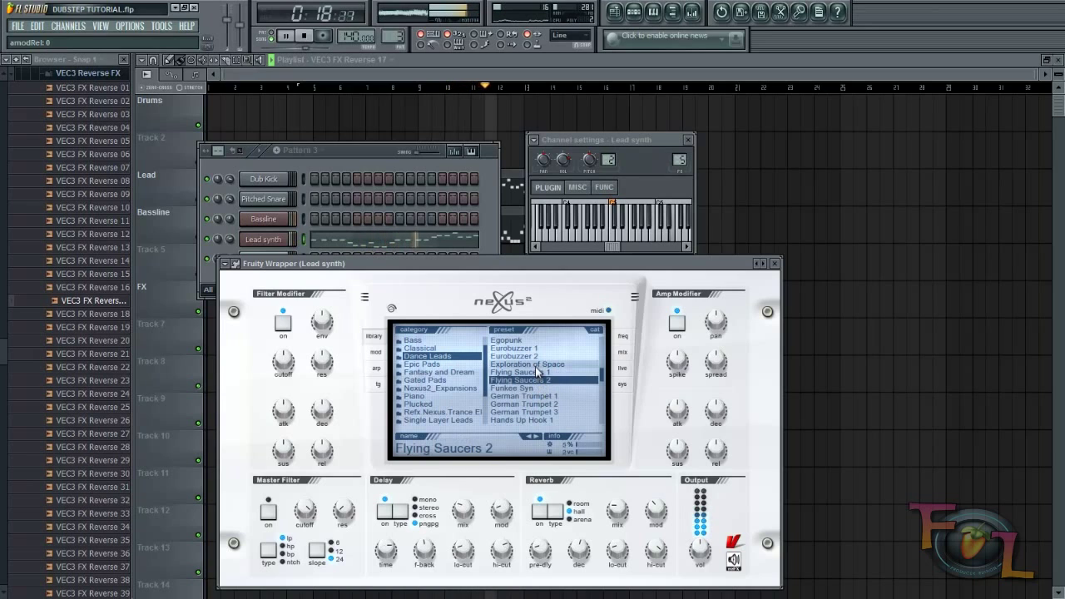
{"action": "left_click", "coordinate": [537, 366]}
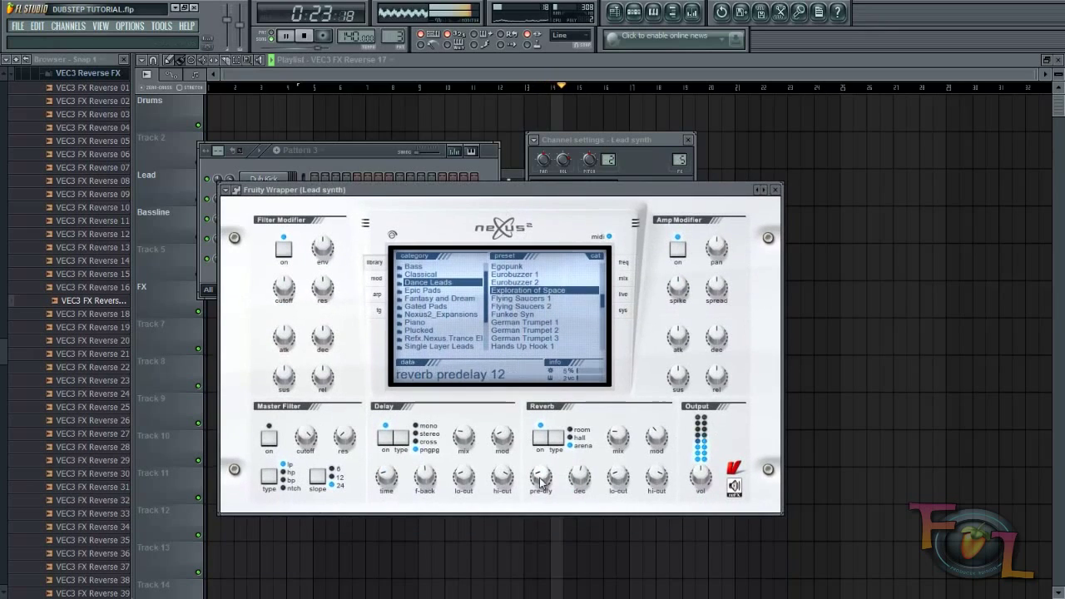
Set the lead synth's reverb decay to 106, stop playback and close the plugin and sequencer windows.
{"action": "left_click_drag", "start_coordinate": [581, 481], "coordinate": [571, 448]}
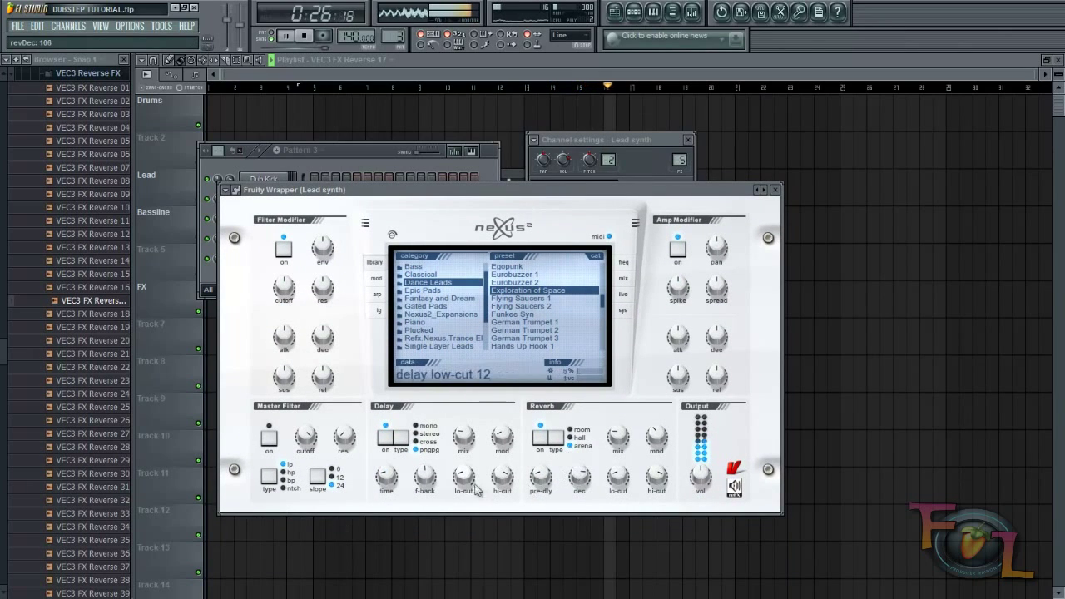
{"action": "mouse_move", "coordinate": [387, 473]}
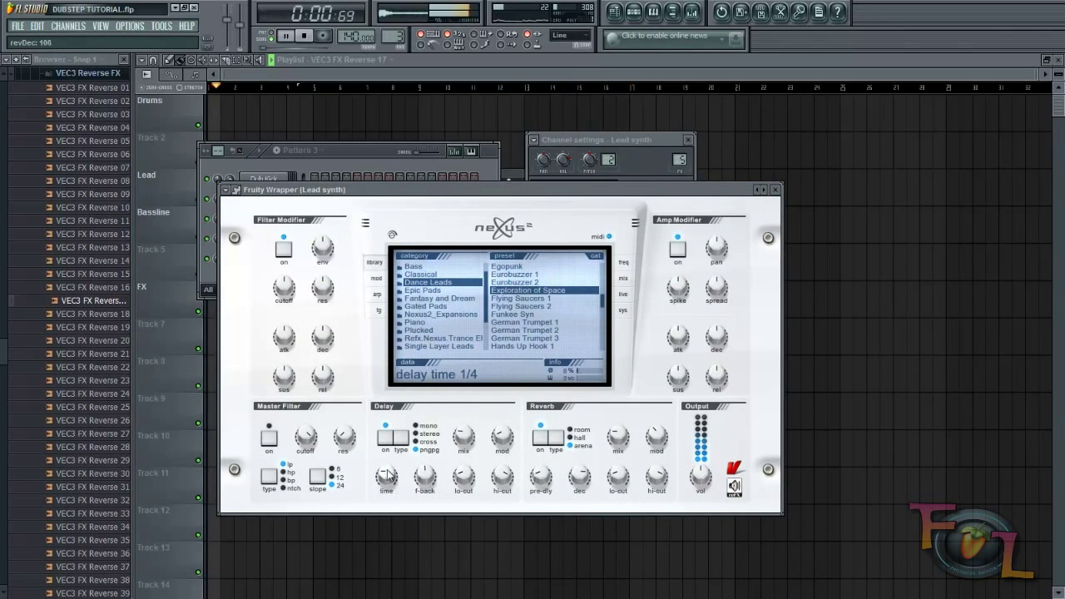
{"action": "left_click", "coordinate": [374, 151]}
{"action": "key", "text": "F12"}
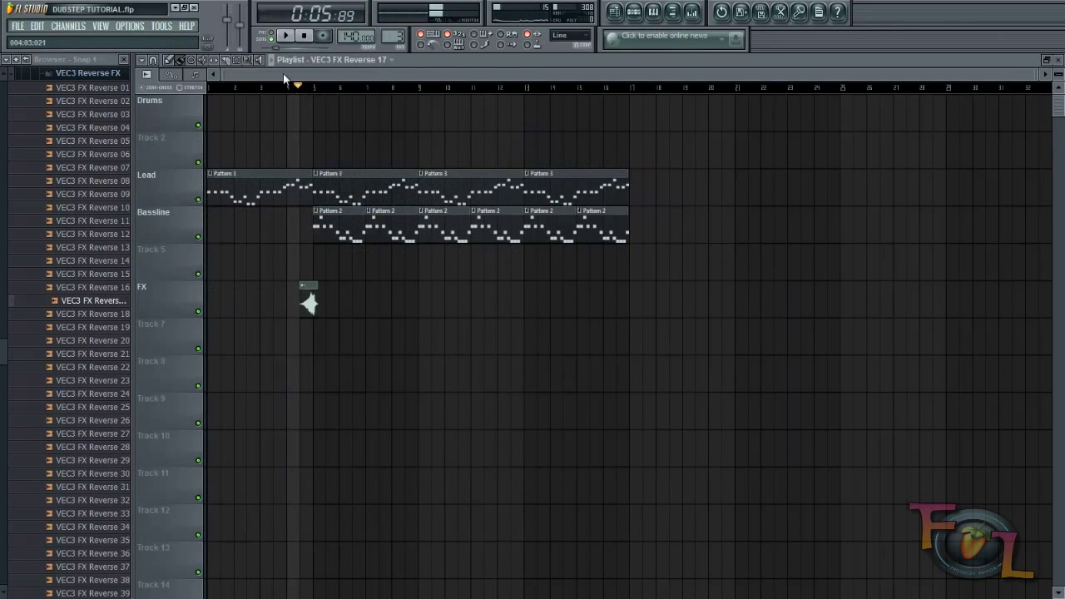
Collapse the VEC3 Reverse FX folder in the sample browser.
{"action": "left_click_drag", "start_coordinate": [76, 342], "coordinate": [95, 312]}
{"action": "scroll", "coordinate": [95, 312], "scroll_direction": "up", "scroll_amount": 5}
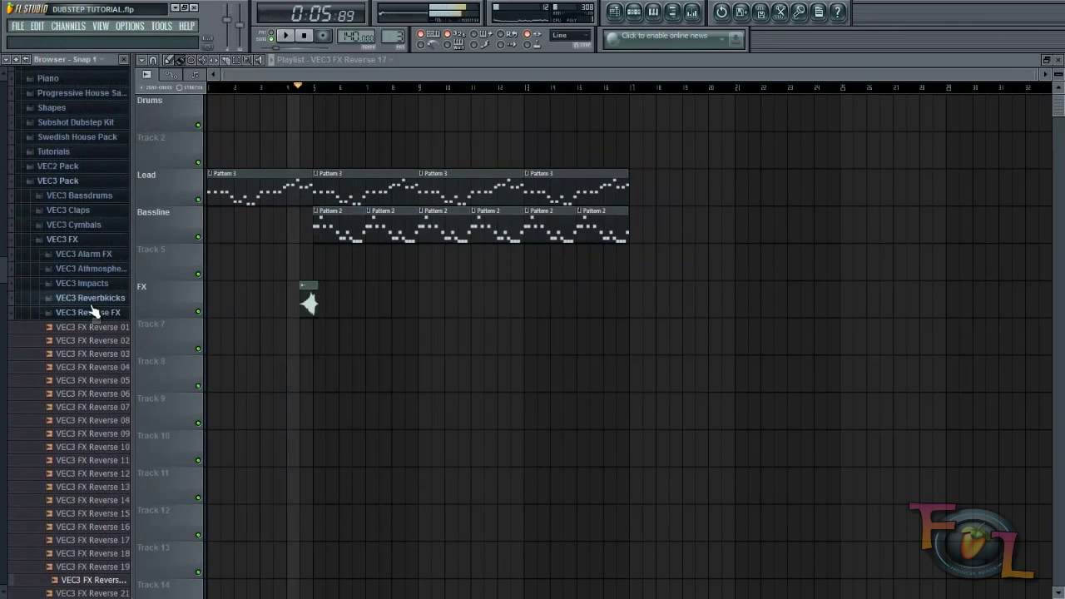
{"action": "left_click", "coordinate": [95, 312]}
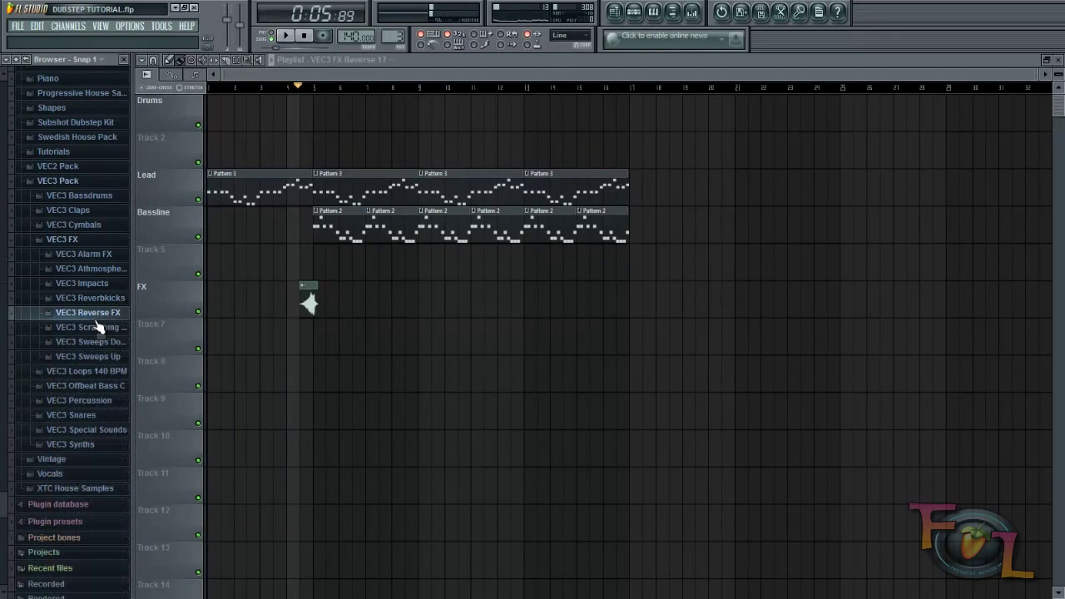
Clone the Dub Kick channel in the step sequencer and rename the copy as Kick Rev.
{"action": "left_click", "coordinate": [630, 15]}
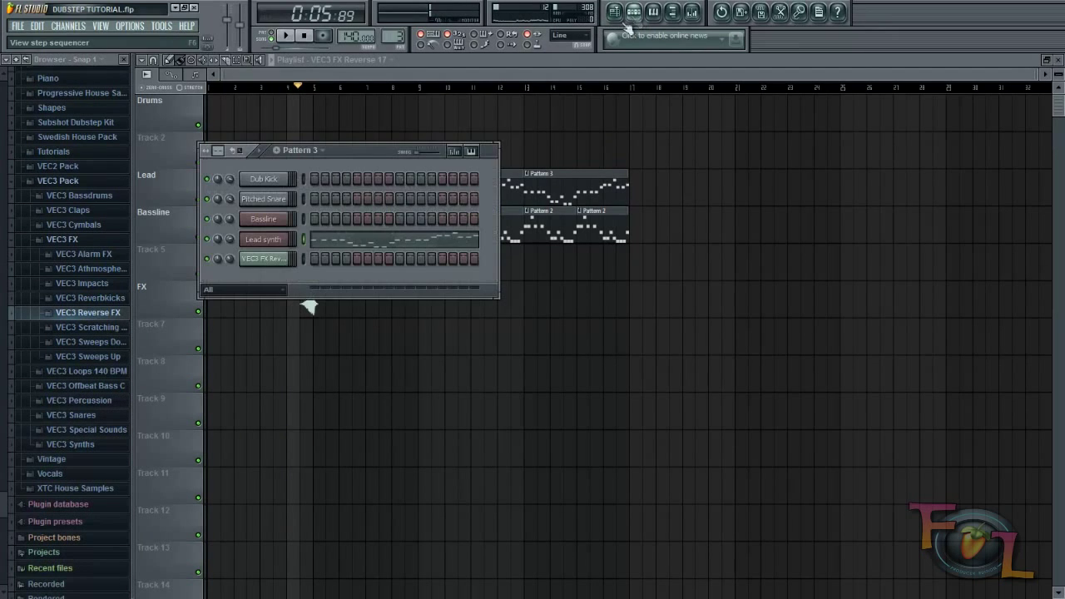
{"action": "right_click", "coordinate": [272, 180]}
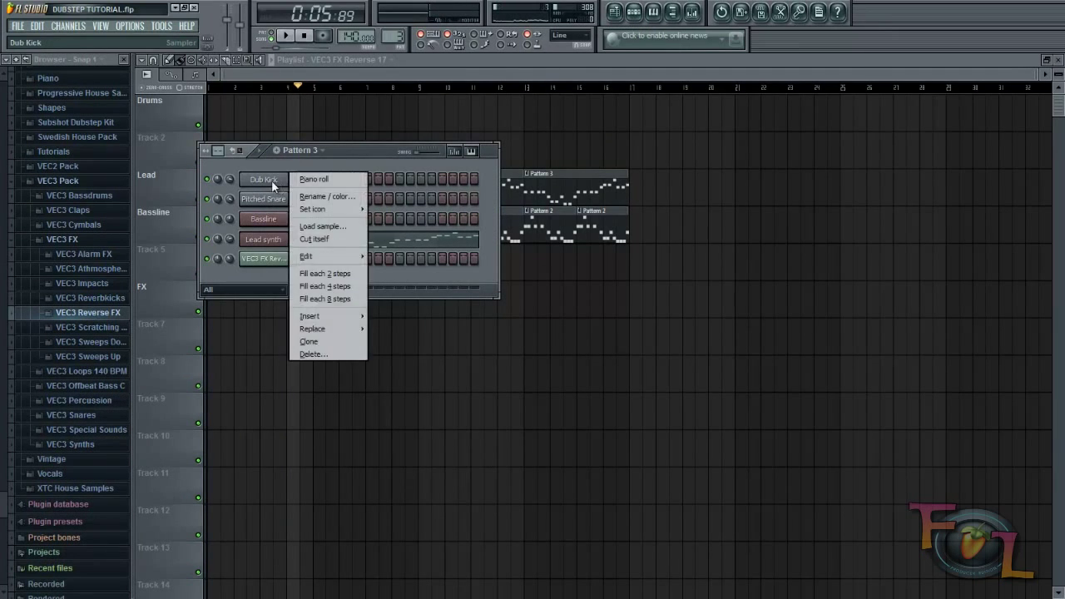
{"action": "left_click", "coordinate": [326, 342]}
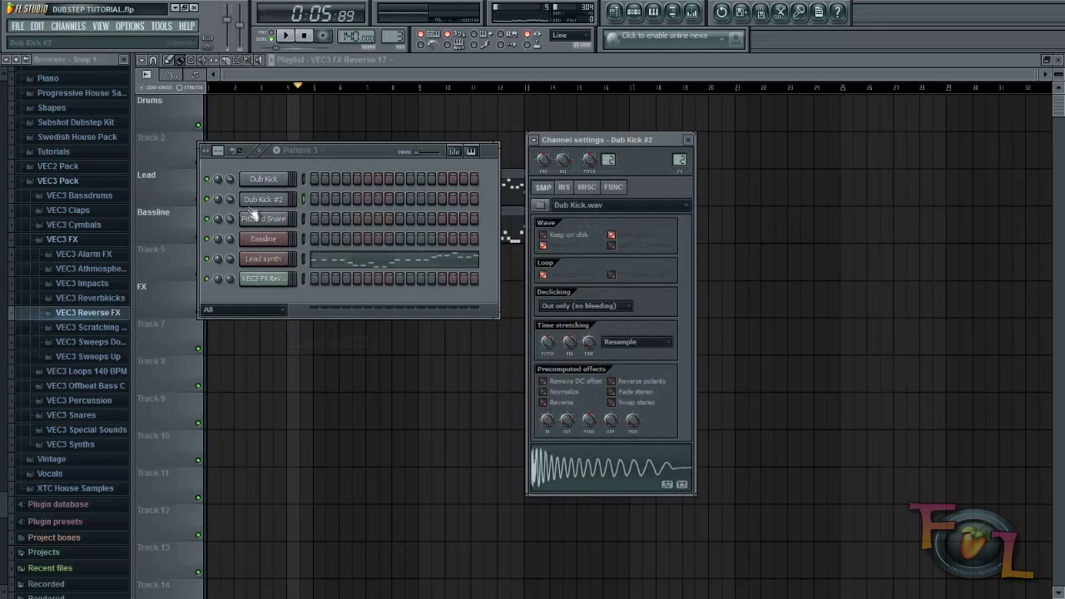
{"action": "right_click", "coordinate": [263, 200]}
{"action": "left_click", "coordinate": [314, 215]}
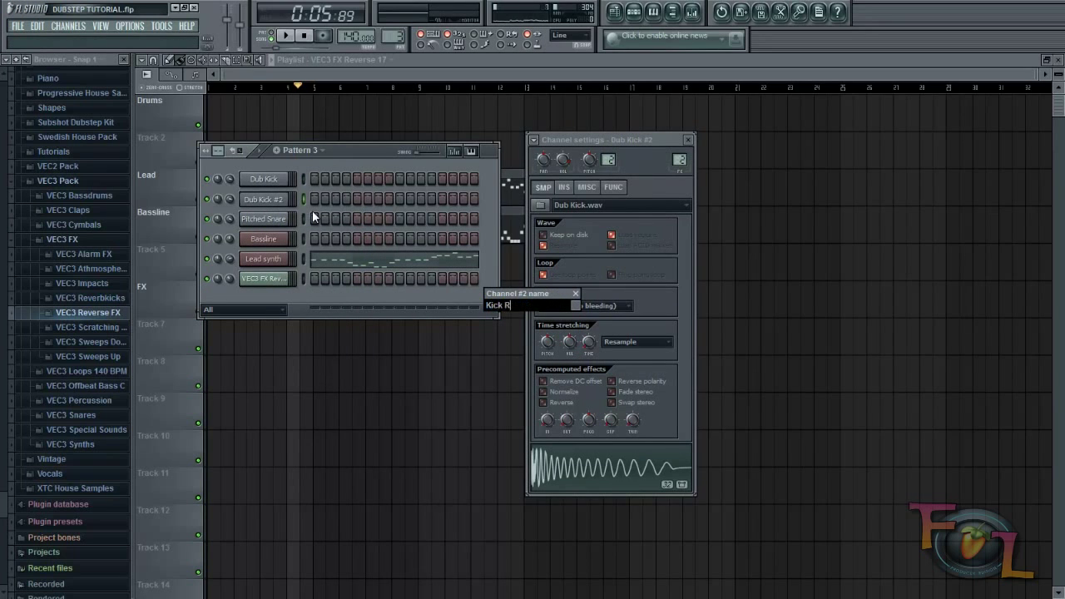
{"action": "key", "text": "Return"}
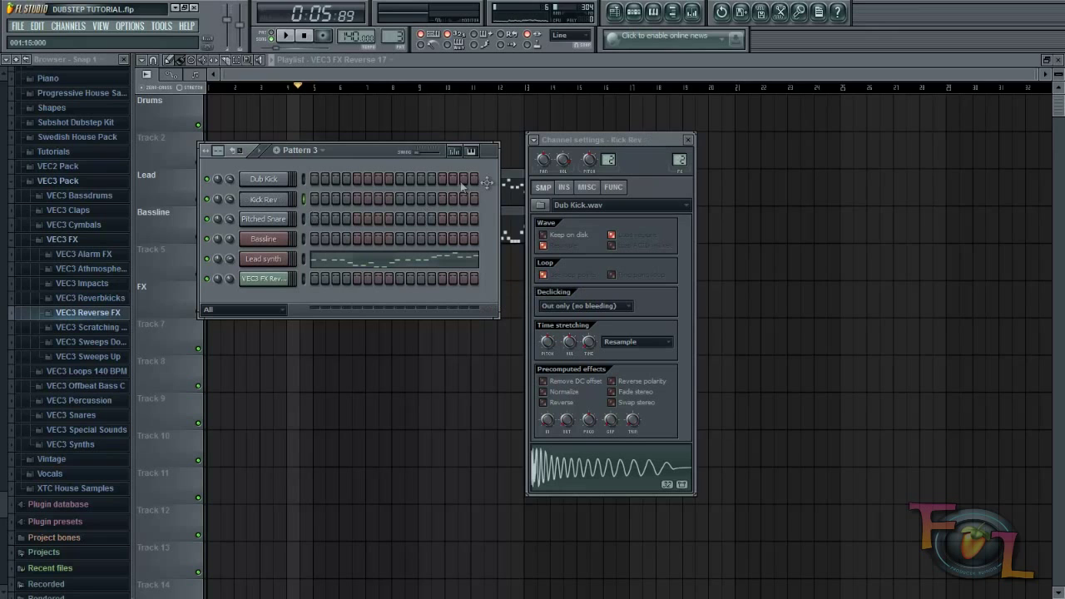
Route the Kick Rev channel to a free mixer track and add Fruity Reeverb 2 as its first effect.
{"action": "left_click", "coordinate": [536, 140]}
{"action": "left_click", "coordinate": [570, 169]}
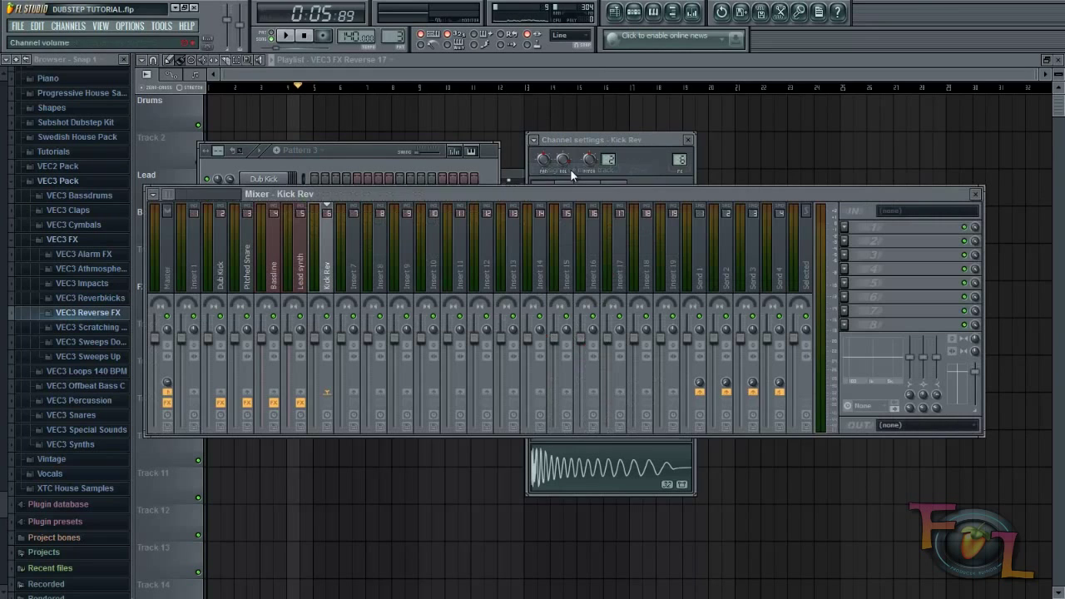
{"action": "left_click", "coordinate": [841, 228]}
{"action": "left_click", "coordinate": [916, 516]}
Raise the wet level of the Kick Rev reverb and preview the kick sample to judge it.
{"action": "left_click_drag", "start_coordinate": [427, 215], "coordinate": [434, 183]}
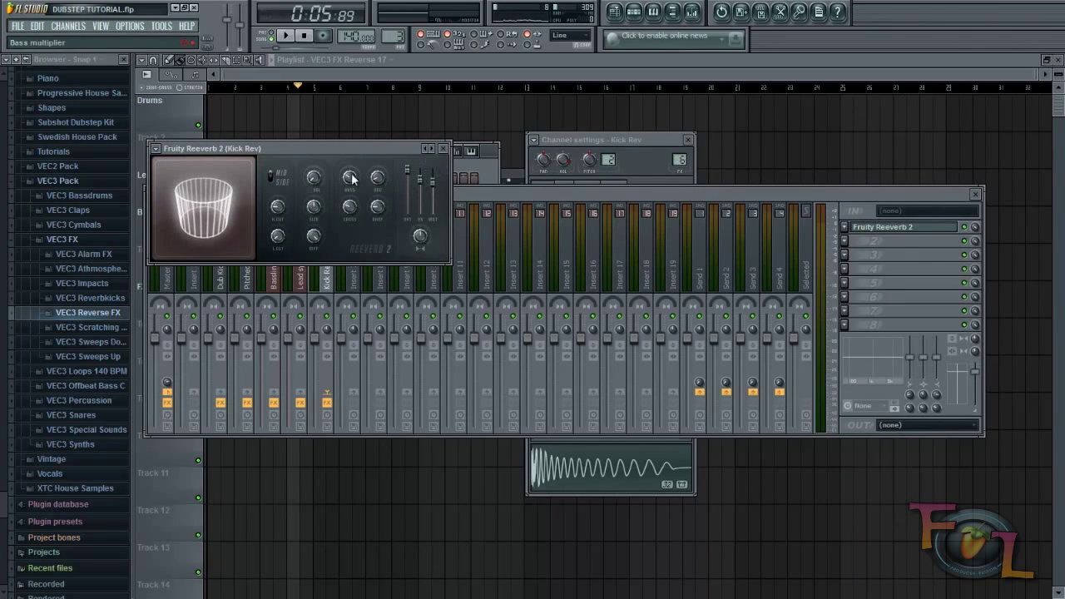
{"action": "left_click", "coordinate": [622, 481]}
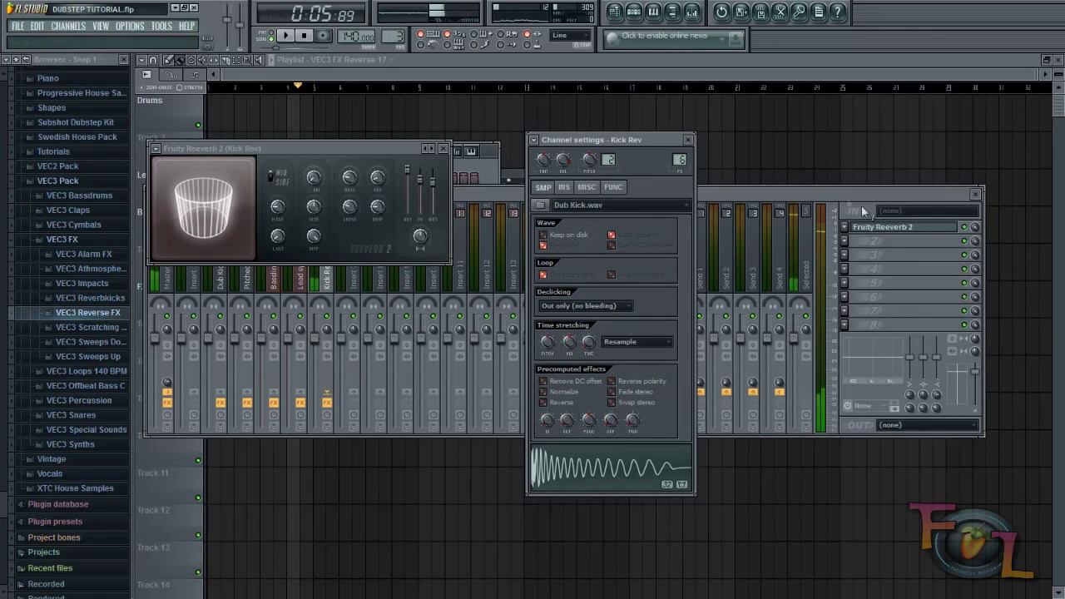
{"action": "left_click", "coordinate": [422, 193]}
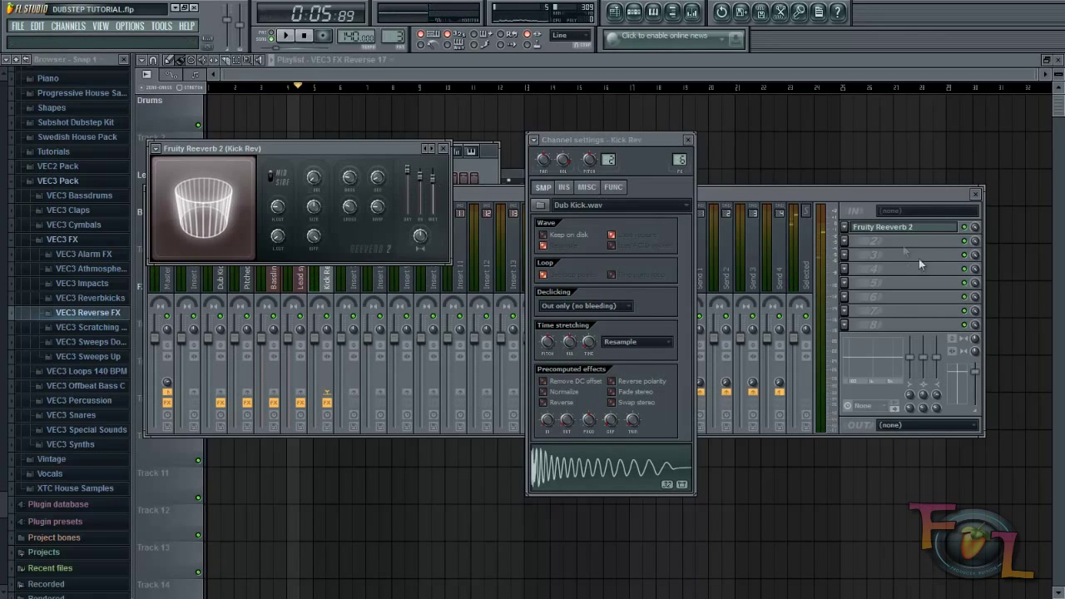
Add Fruity Delay 2 as the second effect on Kick Rev, adjust its delay time and test the sound.
{"action": "left_click", "coordinate": [845, 241]}
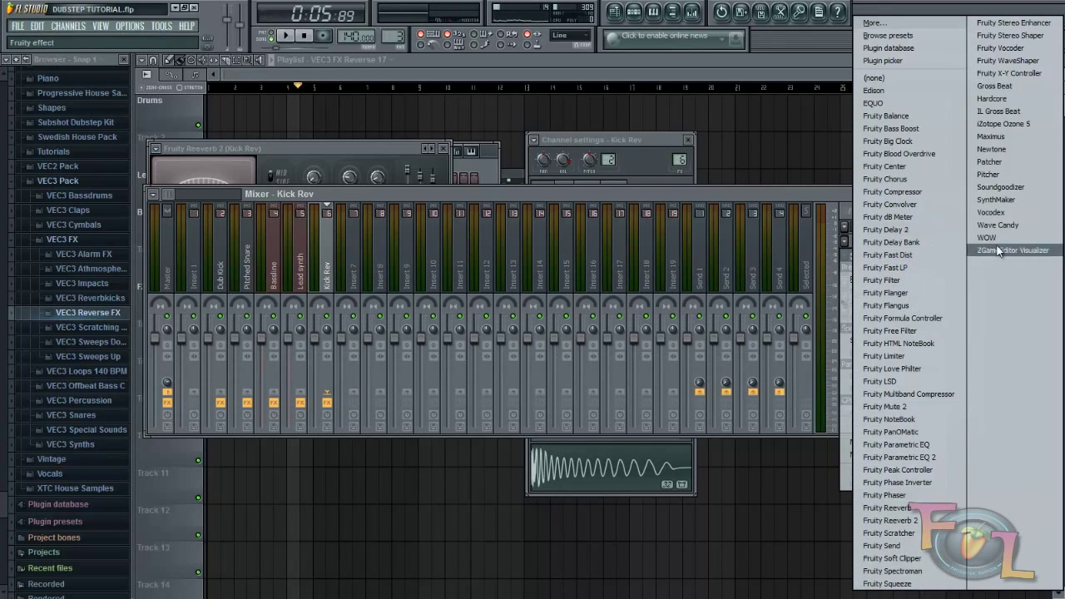
{"action": "left_click", "coordinate": [885, 230]}
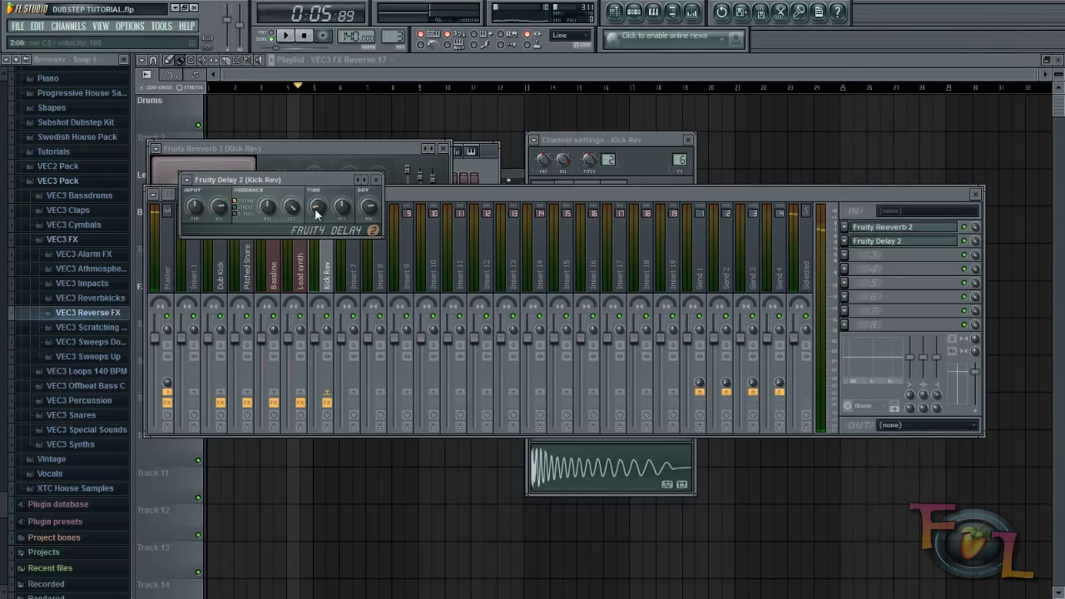
{"action": "left_click_drag", "start_coordinate": [315, 208], "coordinate": [319, 223]}
{"action": "key", "text": "q"}
{"action": "key", "text": "F6"}
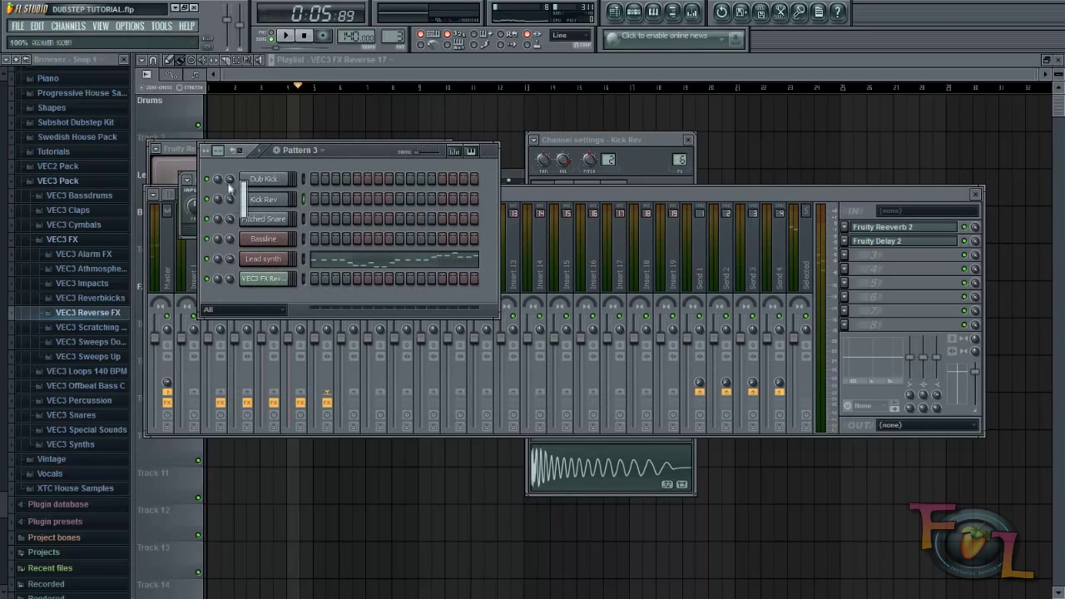
Add Fruity Parametric EQ 2 as the third Kick Rev effect and boost band 2 by about 3.6 dB at 136 Hz.
{"action": "left_click", "coordinate": [845, 256]}
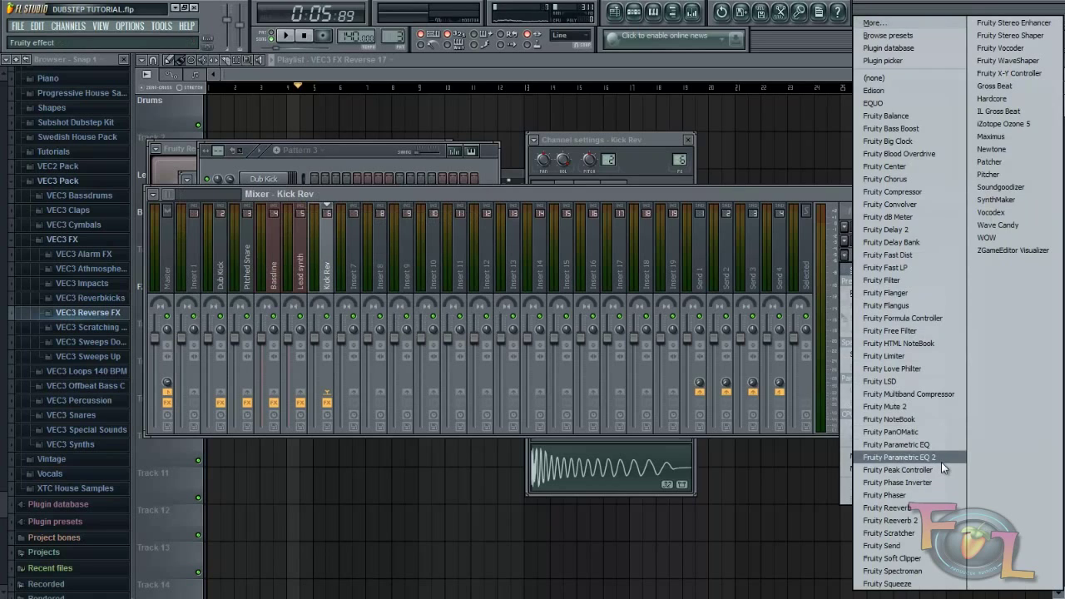
{"action": "left_click", "coordinate": [942, 462]}
{"action": "left_click_drag", "start_coordinate": [532, 323], "coordinate": [542, 305]}
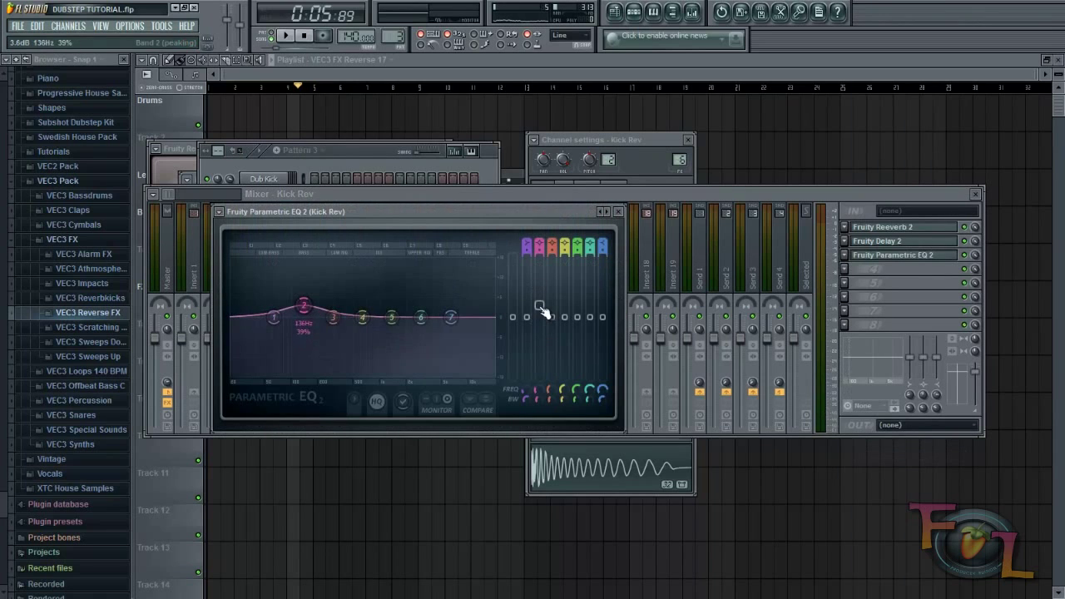
{"action": "left_click", "coordinate": [378, 67]}
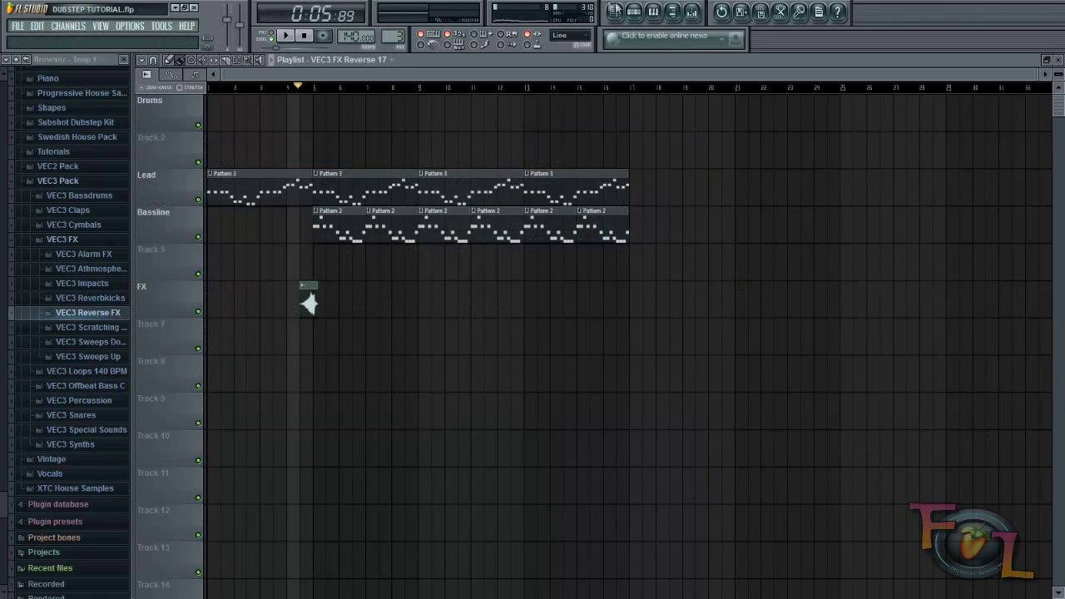
Put a Kick Rev hit on the first step of Pattern 4 and place the pattern on the FX track at bar 1.
{"action": "left_click", "coordinate": [635, 13]}
{"action": "left_click_drag", "start_coordinate": [390, 30], "coordinate": [390, 23]}
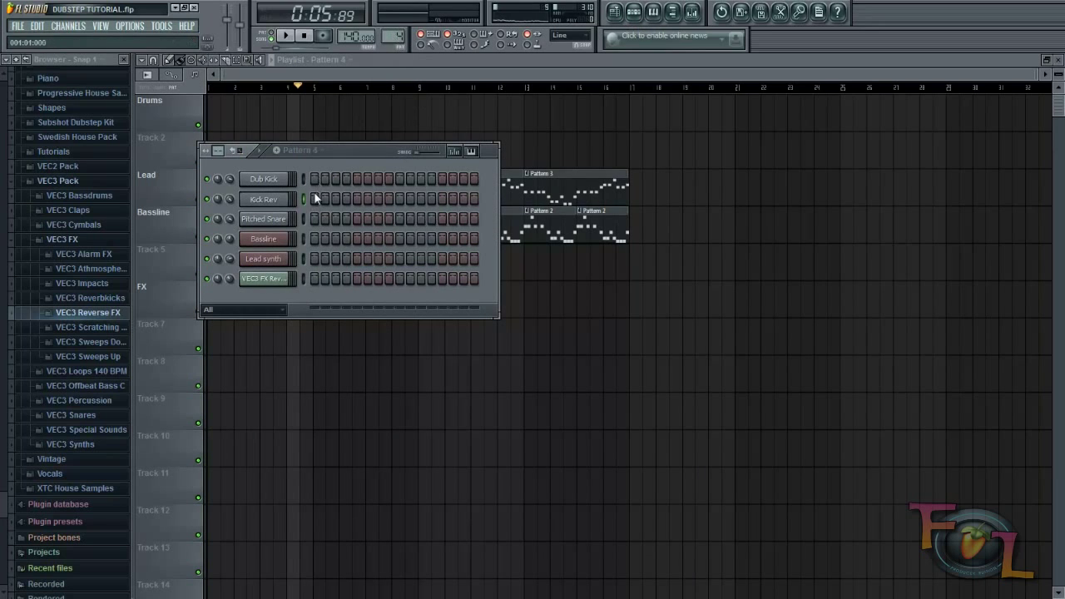
{"action": "key", "text": "F6"}
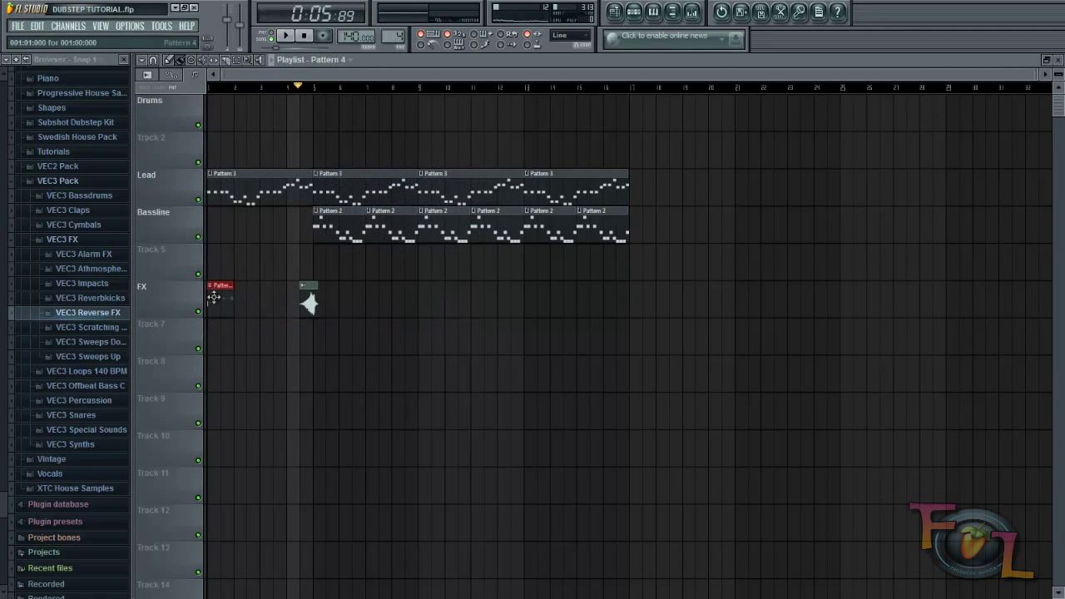
Play the arrangement from the start to check the reverb kick, with the opening bars shown enlarged.
{"action": "left_click", "coordinate": [304, 37]}
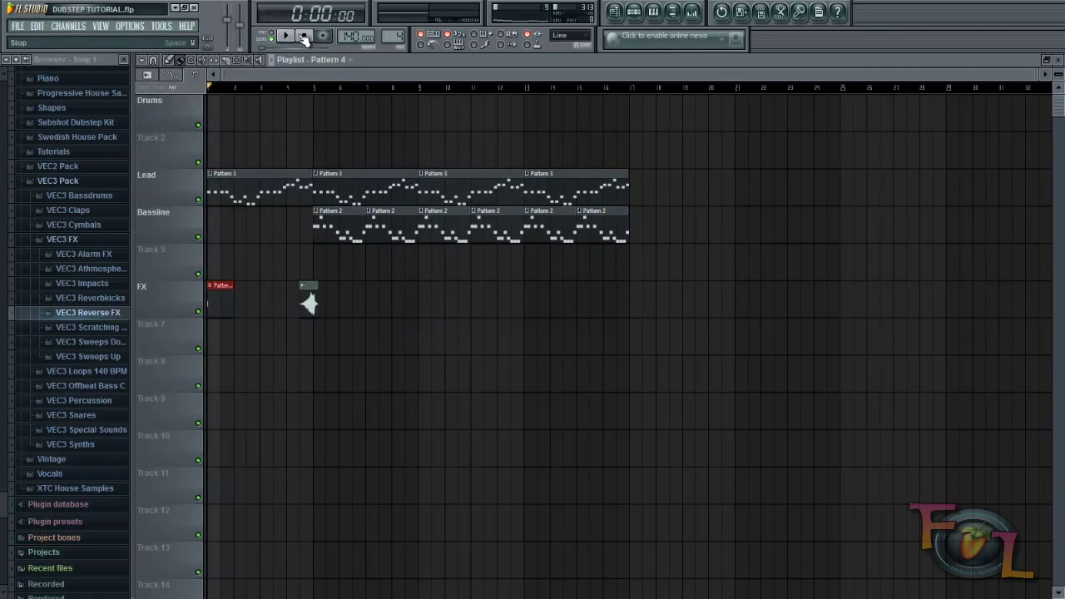
{"action": "key", "text": "space"}
{"action": "scroll", "coordinate": [253, 92], "scroll_direction": "up", "scroll_amount": 6}
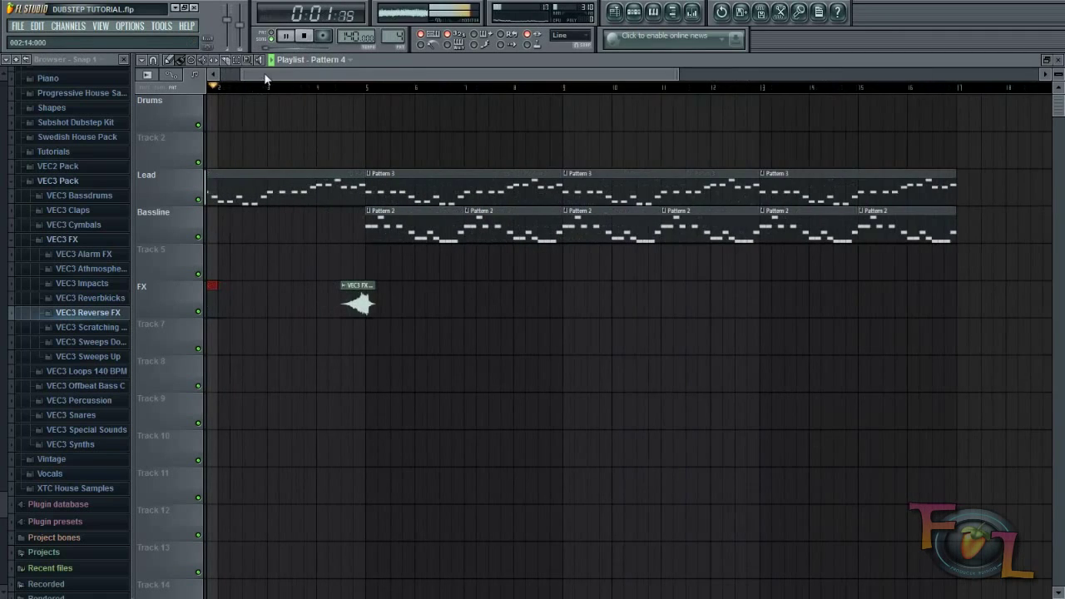
{"action": "scroll", "coordinate": [231, 90], "scroll_direction": "up", "scroll_amount": 2}
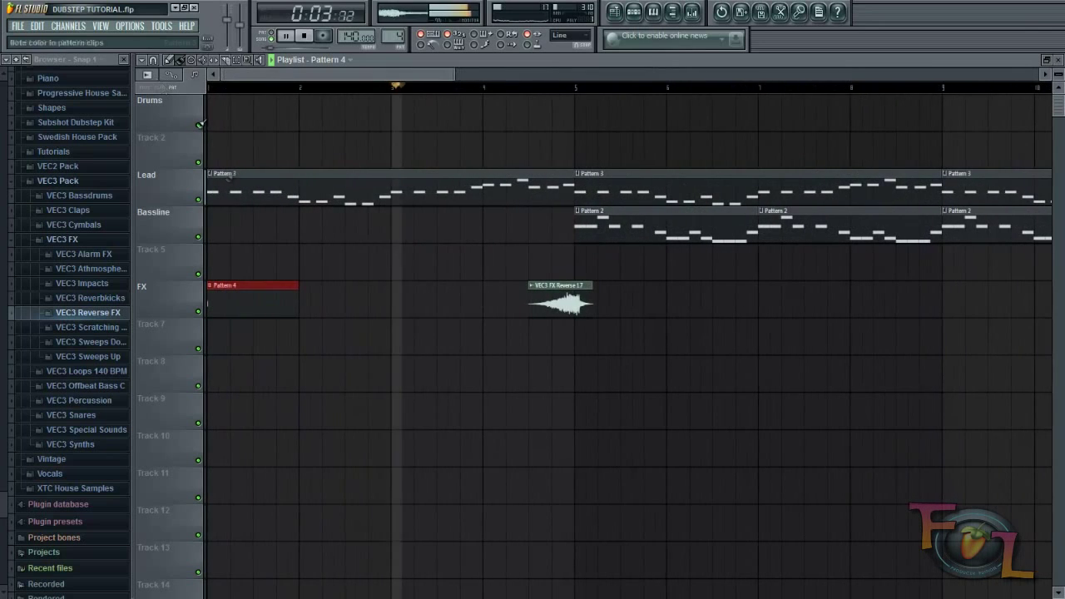
Readjust the Fruity Delay 2 time on Kick Rev to about 2:28 while replaying the arrangement from the start.
{"action": "key", "text": "space"}
{"action": "left_click", "coordinate": [634, 12]}
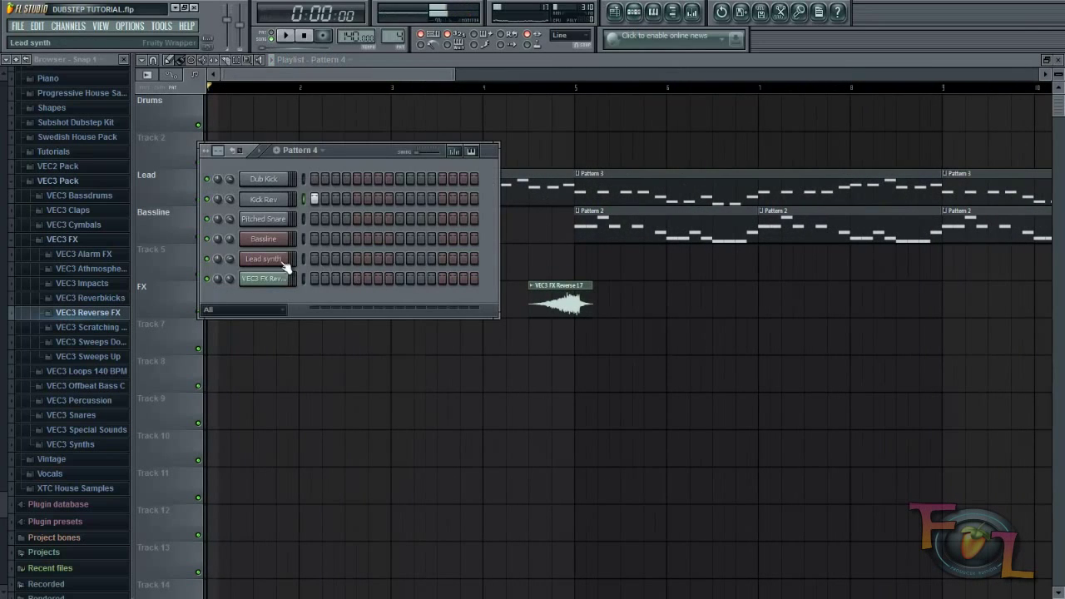
{"action": "left_click", "coordinate": [277, 200]}
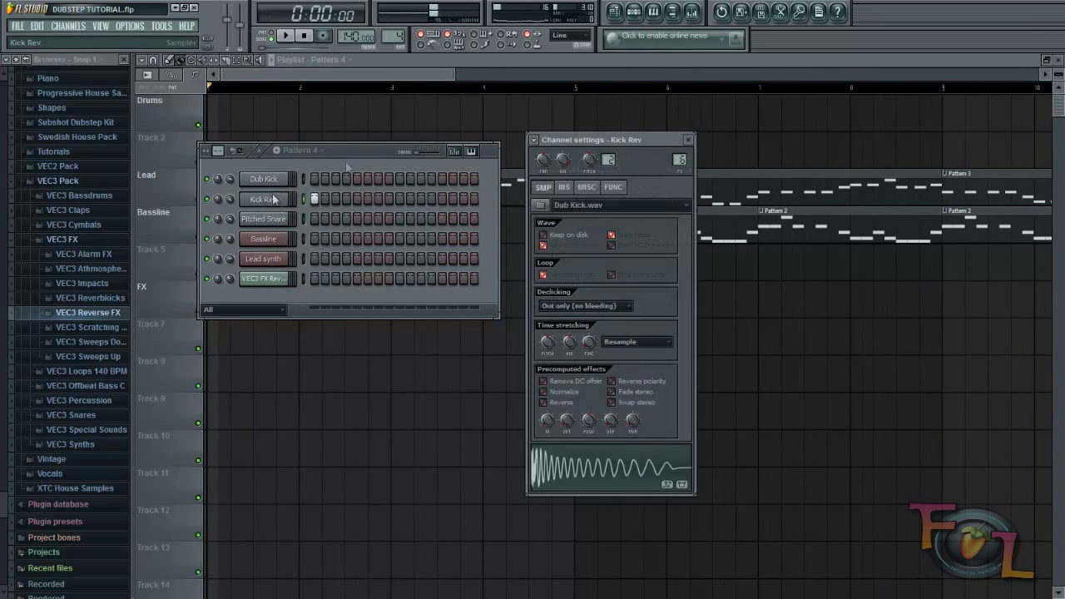
{"action": "left_click", "coordinate": [697, 12]}
{"action": "left_click", "coordinate": [868, 242]}
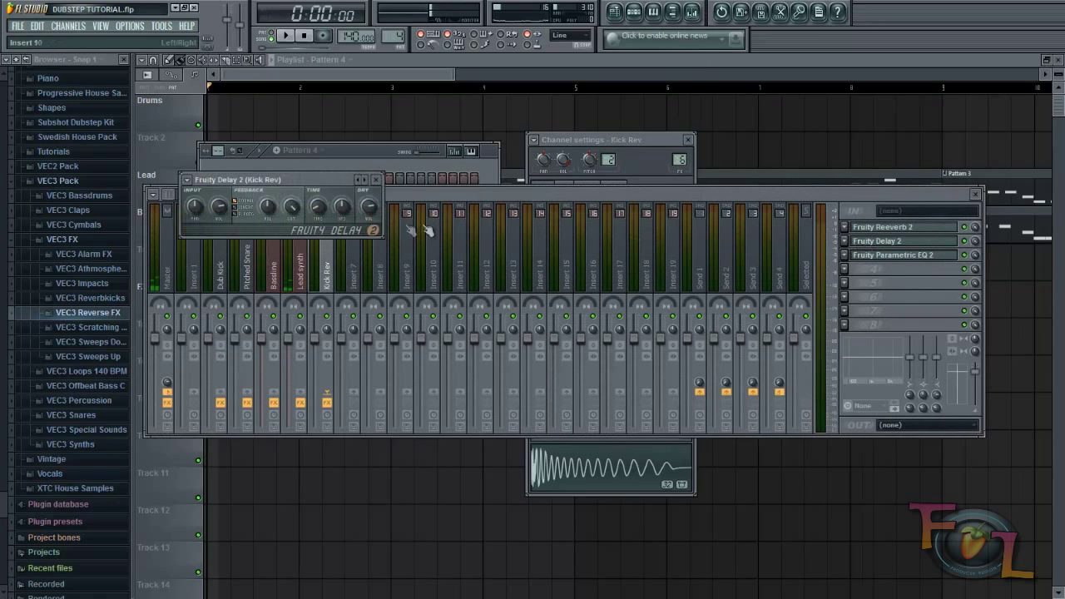
{"action": "key", "text": "space"}
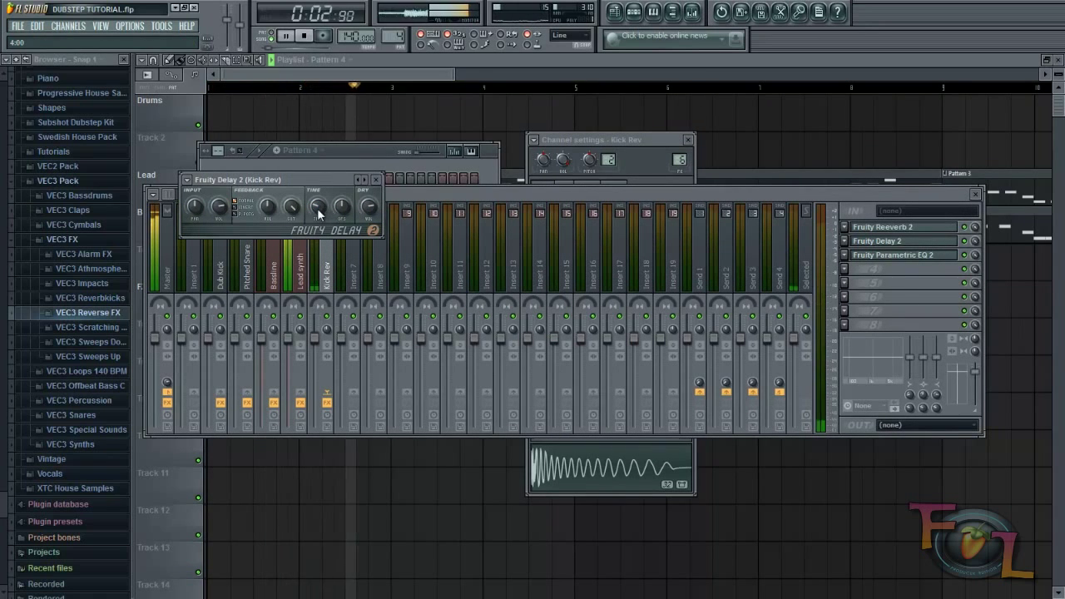
{"action": "key", "text": "space"}
{"action": "key", "text": "space"}
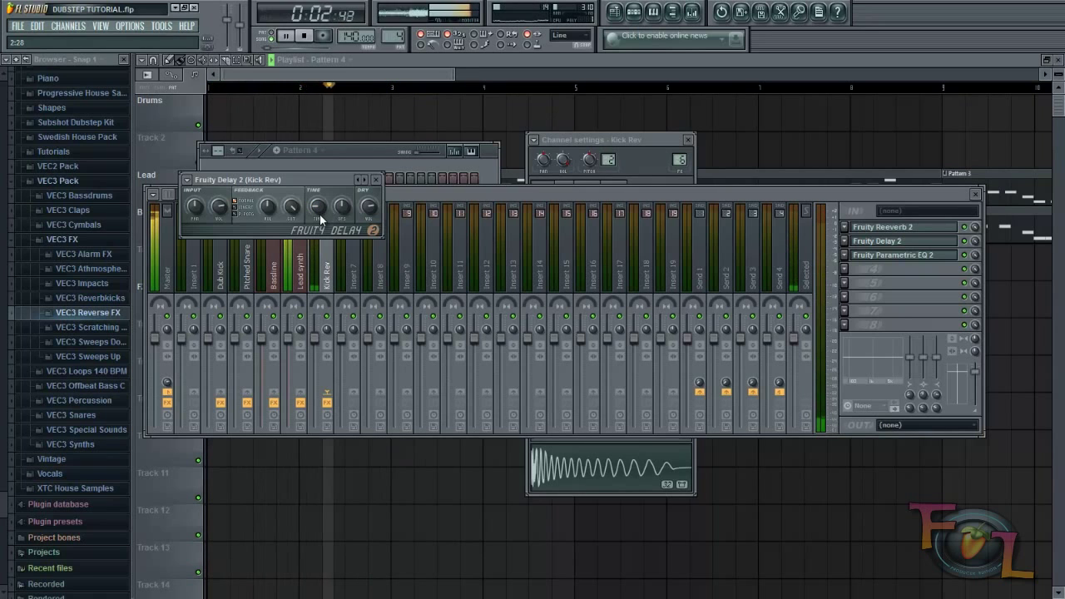
Close the effect and mixer windows and lower the Kick Rev channel volume in the Pattern 4 step sequencer.
{"action": "key", "text": "F12"}
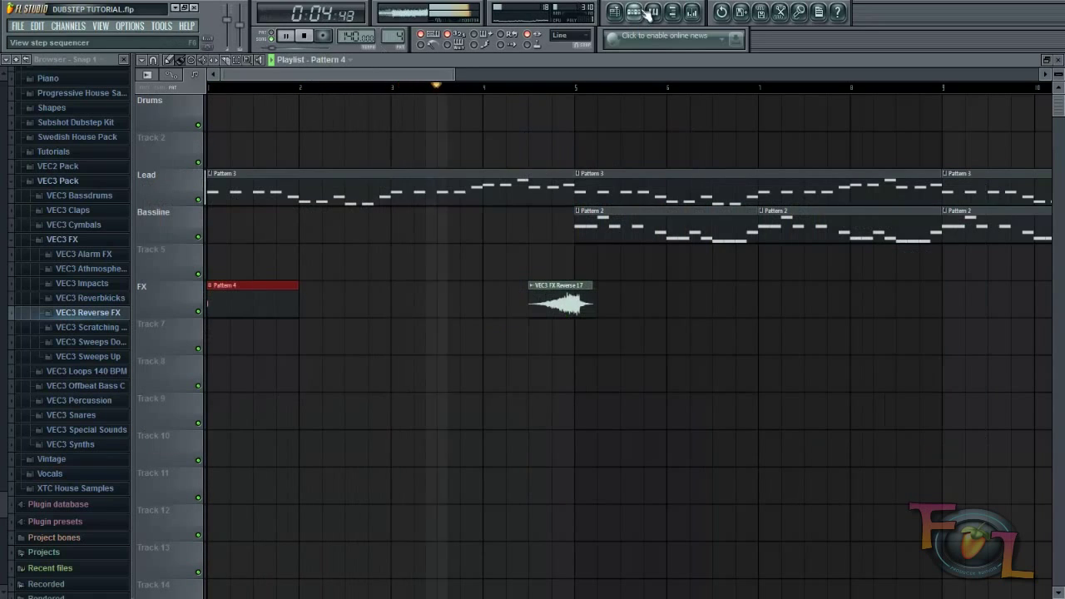
{"action": "key", "text": "F6"}
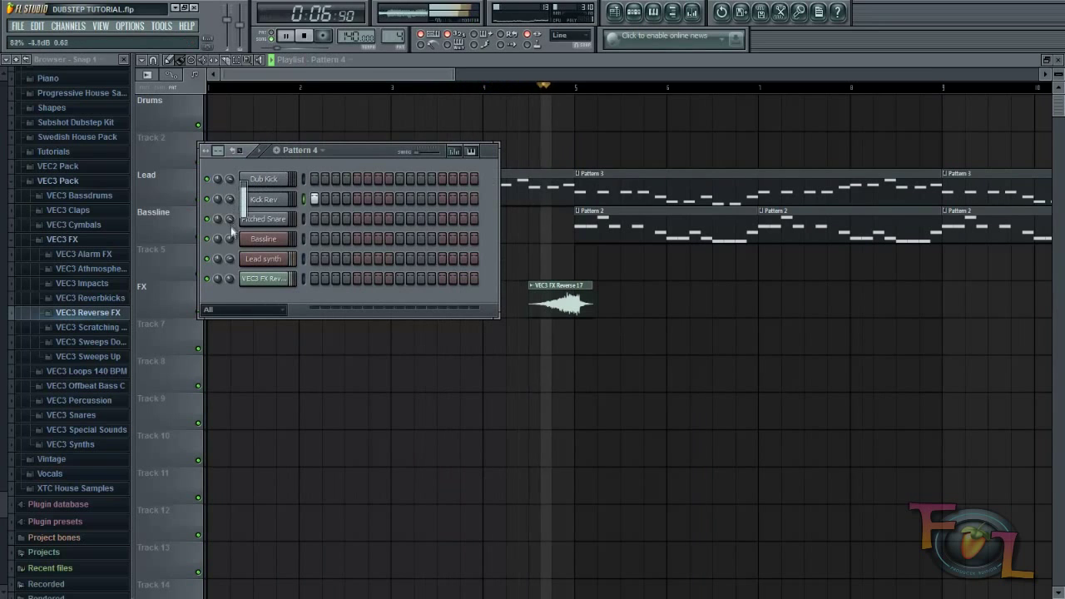
{"action": "key", "text": "F6"}
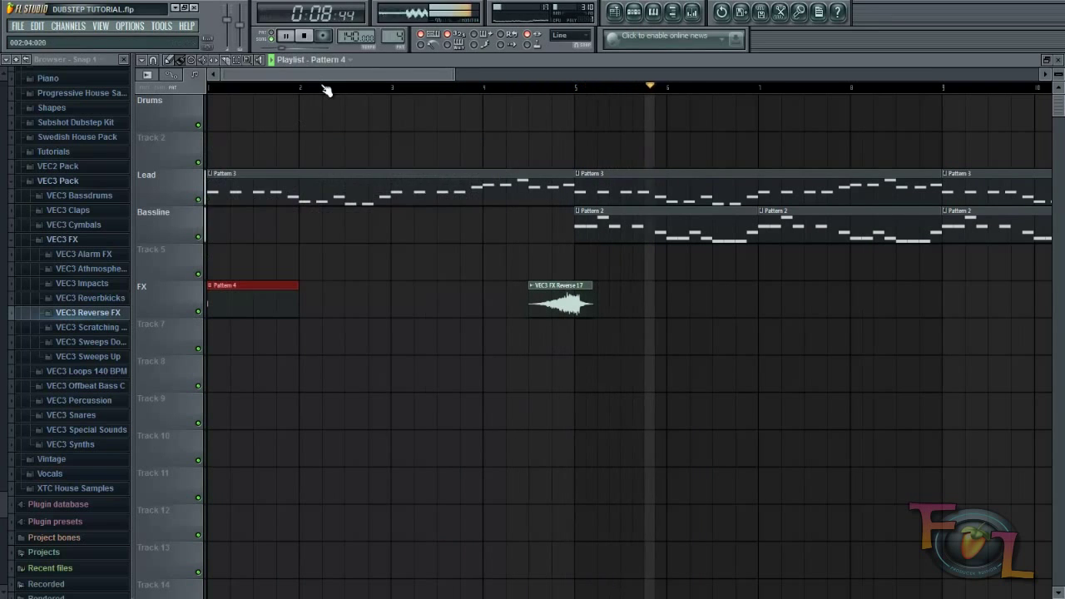
Place Pattern 1 on the Drums track at bars 9 and 13.
{"action": "scroll", "coordinate": [360, 90], "scroll_direction": "down", "scroll_amount": 4}
{"action": "scroll", "coordinate": [478, 95], "scroll_direction": "up", "scroll_amount": 3}
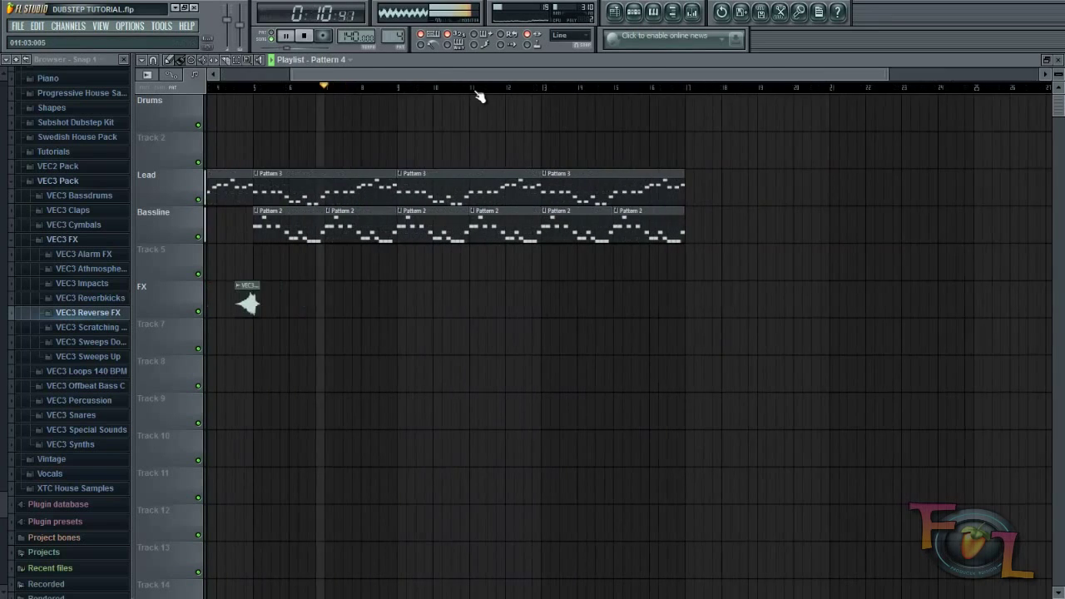
{"action": "scroll", "coordinate": [442, 90], "scroll_direction": "down", "scroll_amount": 4}
{"action": "scroll", "coordinate": [405, 92], "scroll_direction": "up", "scroll_amount": 4}
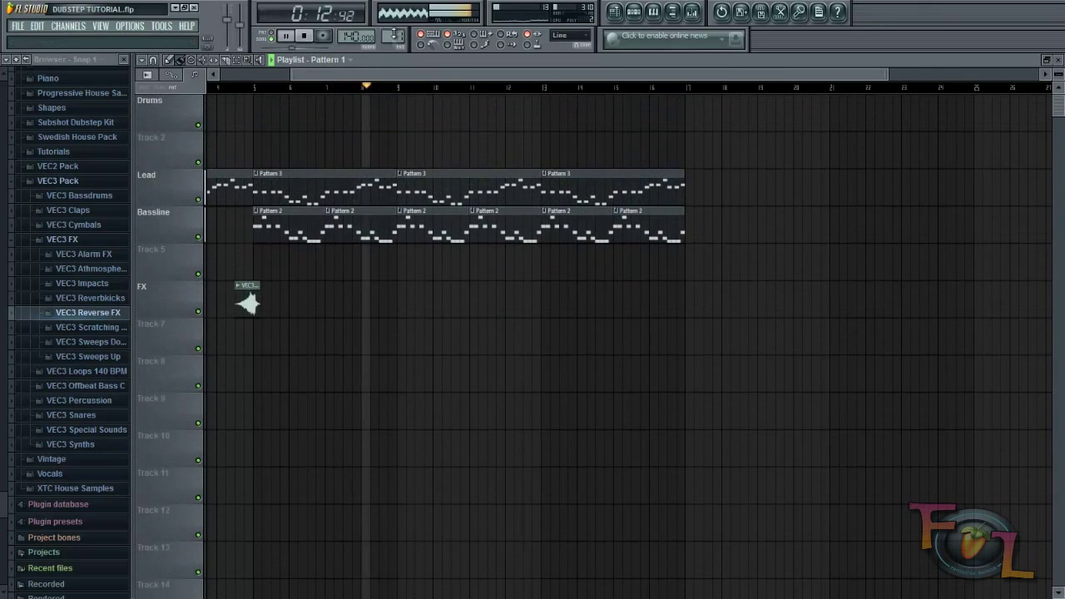
{"action": "left_click", "coordinate": [403, 107]}
{"action": "left_click", "coordinate": [550, 107]}
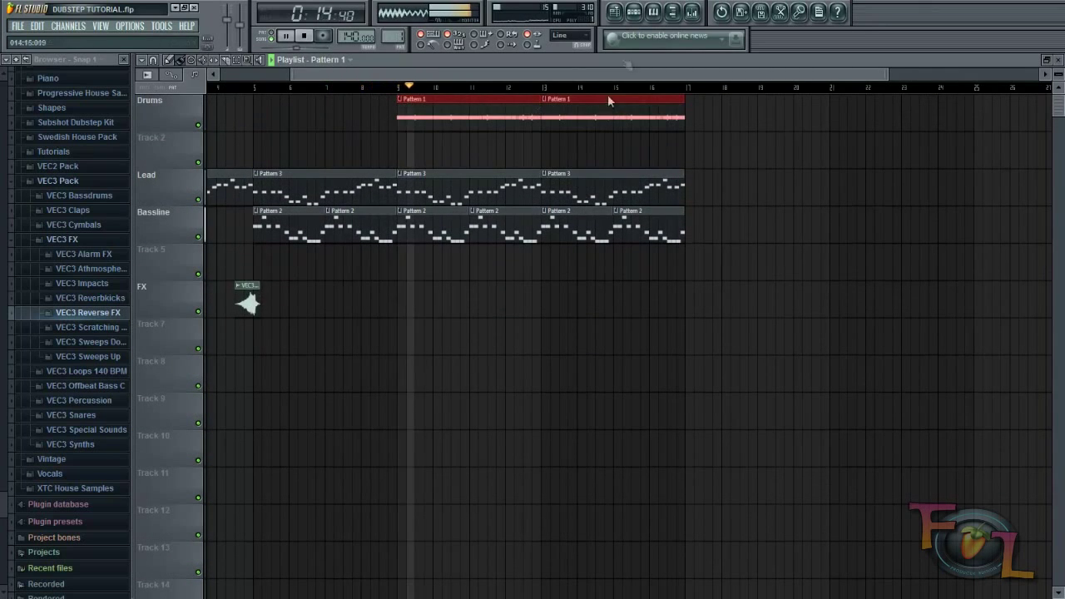
Set the Pitched Snare channel volume to about 98% and play the arrangement from just before bar 9.
{"action": "key", "text": "F6"}
{"action": "key", "text": "space"}
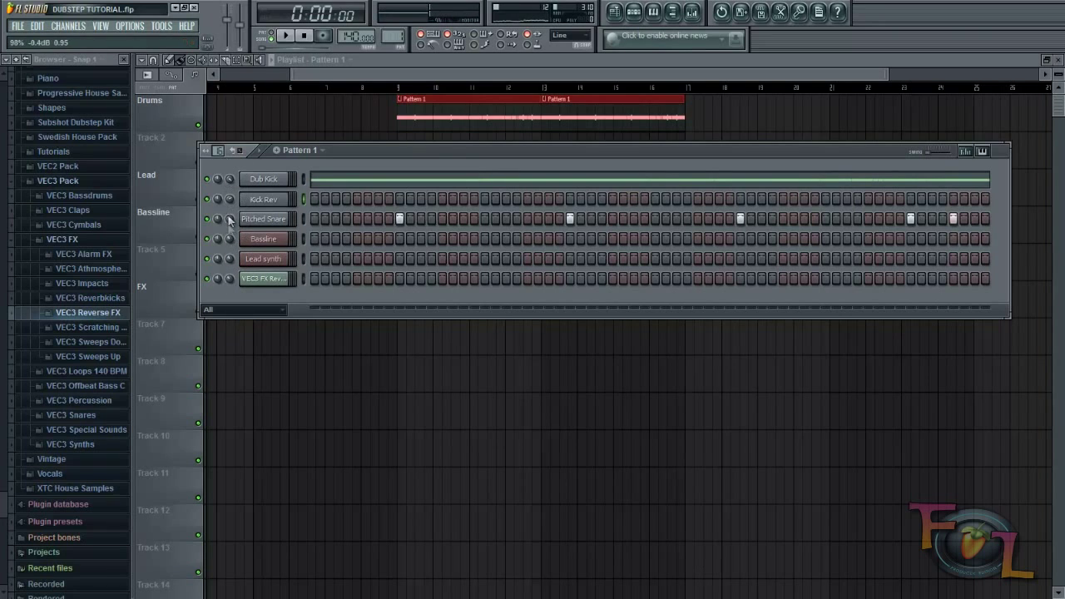
{"action": "key", "text": "space"}
{"action": "left_click", "coordinate": [380, 88]}
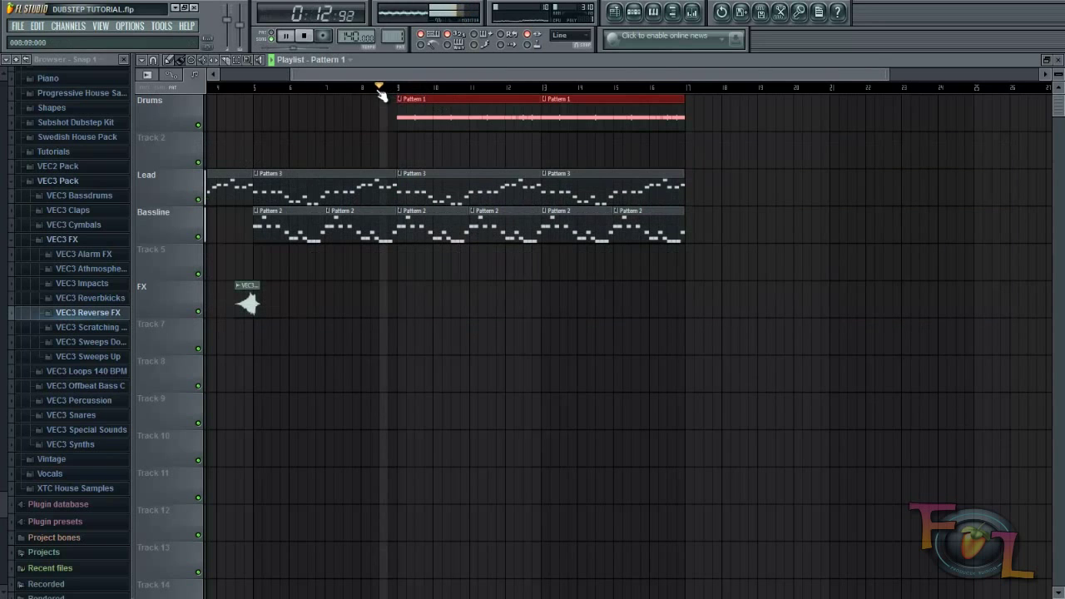
{"action": "scroll", "coordinate": [392, 93], "scroll_direction": "up", "scroll_amount": 3}
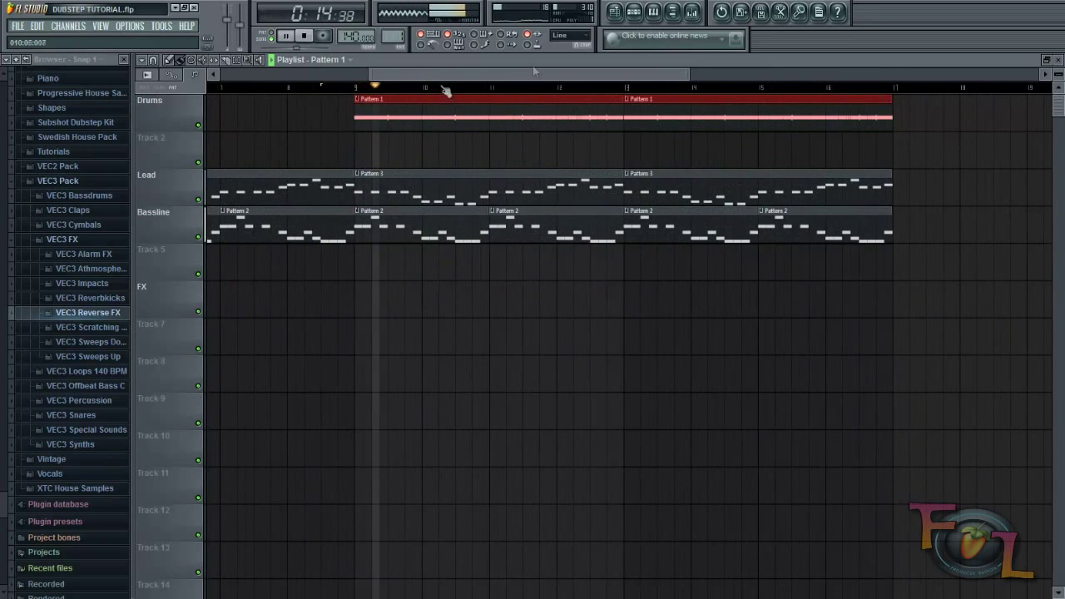
Set the Bassline channel volume to about 40% while the drum section plays, and return to the playlist.
{"action": "left_click", "coordinate": [633, 11]}
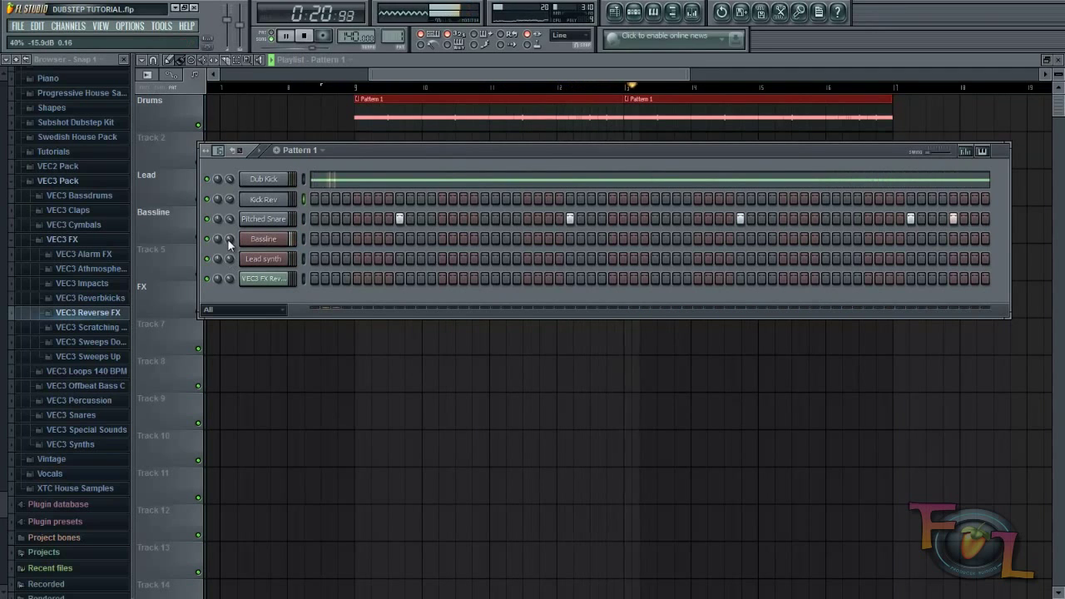
{"action": "left_click_drag", "start_coordinate": [494, 86], "coordinate": [535, 101]}
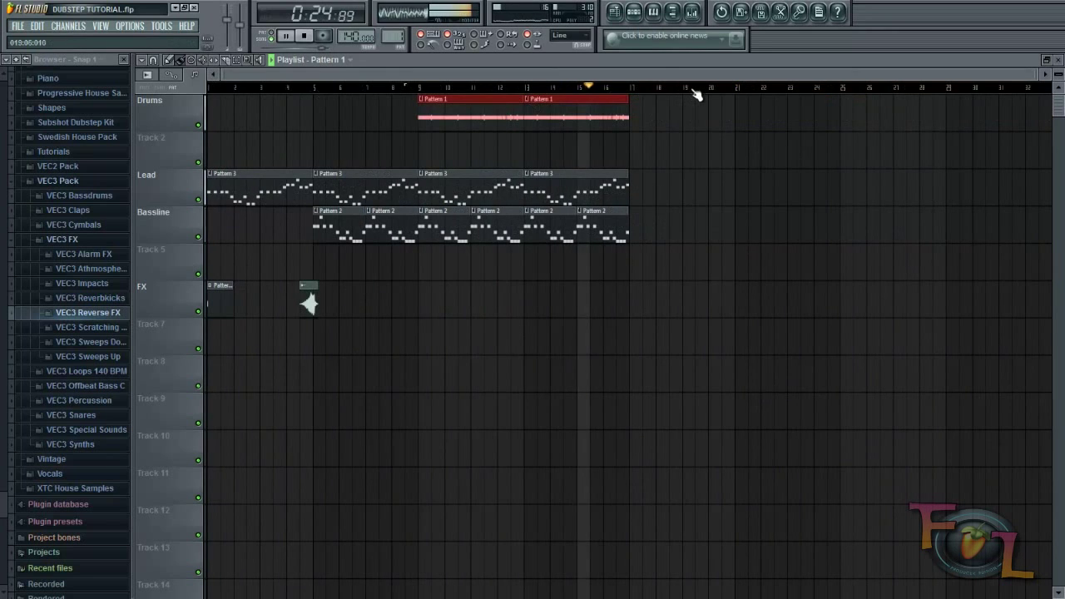
{"action": "scroll", "coordinate": [697, 90], "scroll_direction": "up", "scroll_amount": 3}
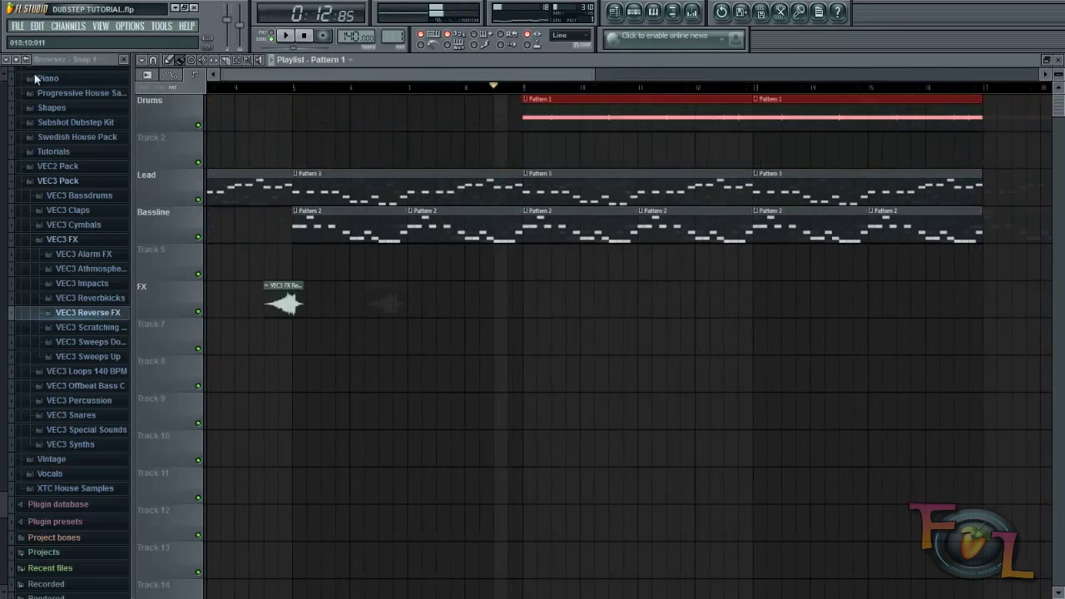
Replay the arrangement from around bar 5 to check the channel balance.
{"action": "left_click_drag", "start_coordinate": [280, 299], "coordinate": [283, 301]}
{"action": "scroll", "coordinate": [323, 91], "scroll_direction": "down", "scroll_amount": 3}
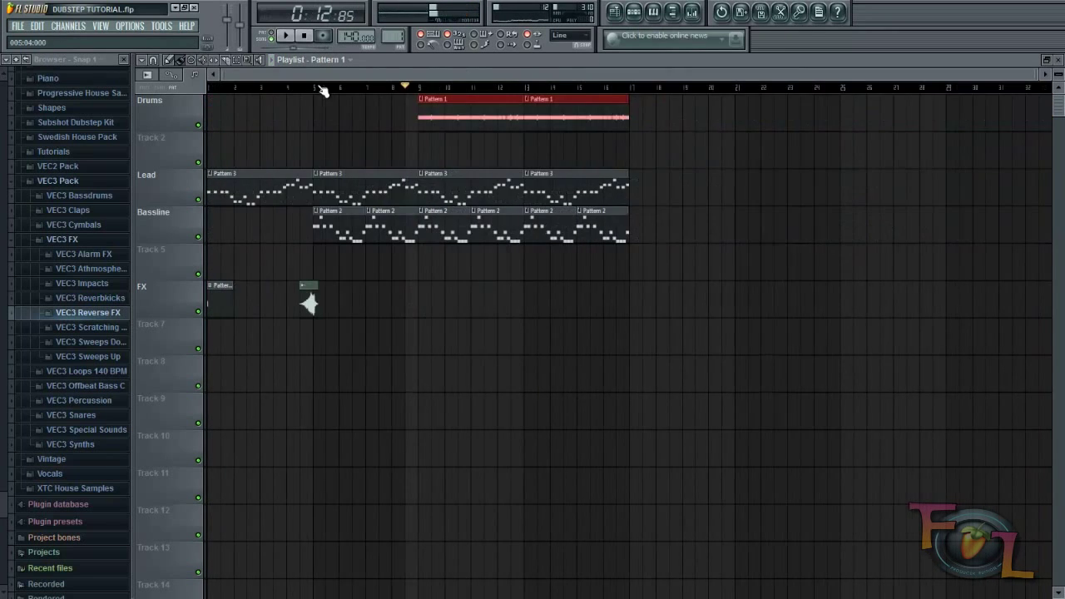
{"action": "left_click", "coordinate": [304, 35]}
{"action": "left_click", "coordinate": [285, 35]}
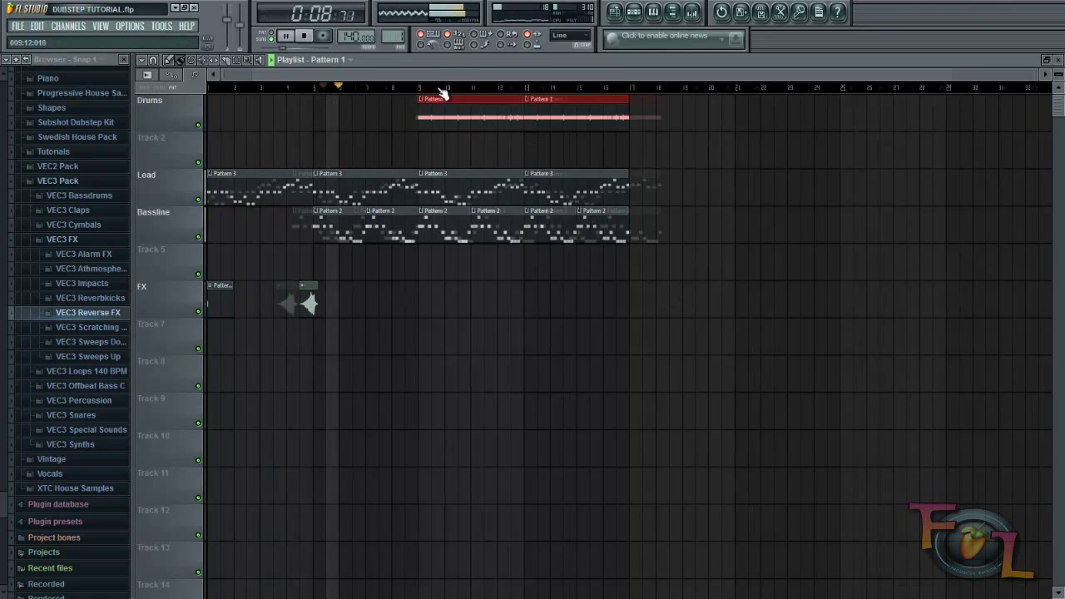
{"action": "scroll", "coordinate": [441, 93], "scroll_direction": "up", "scroll_amount": 2}
Normalize the Dub Kick sample in its channel settings and stop playback.
{"action": "left_click", "coordinate": [634, 14]}
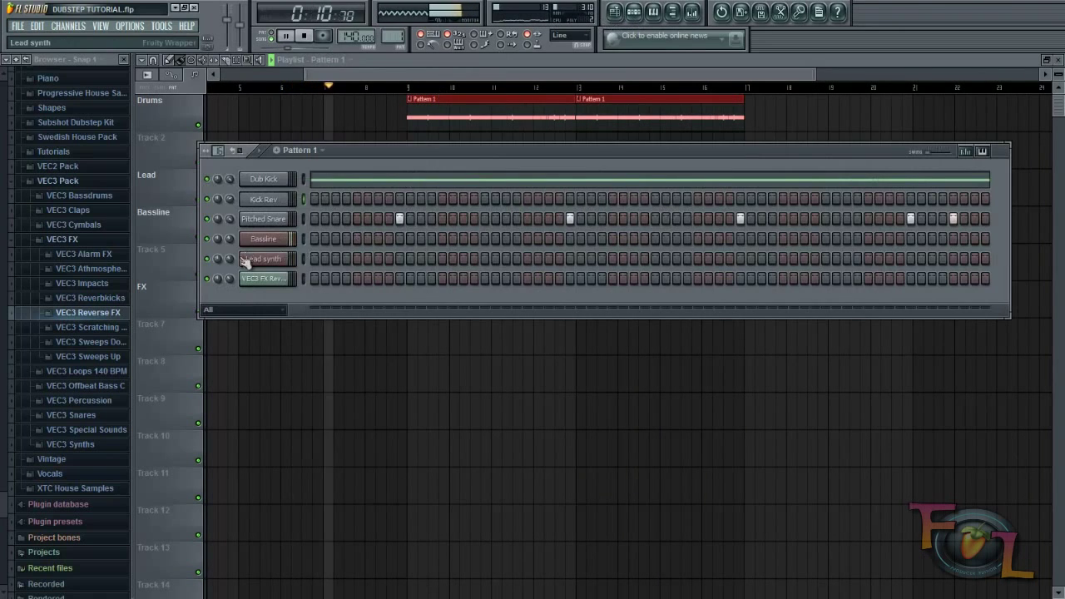
{"action": "left_click", "coordinate": [263, 179]}
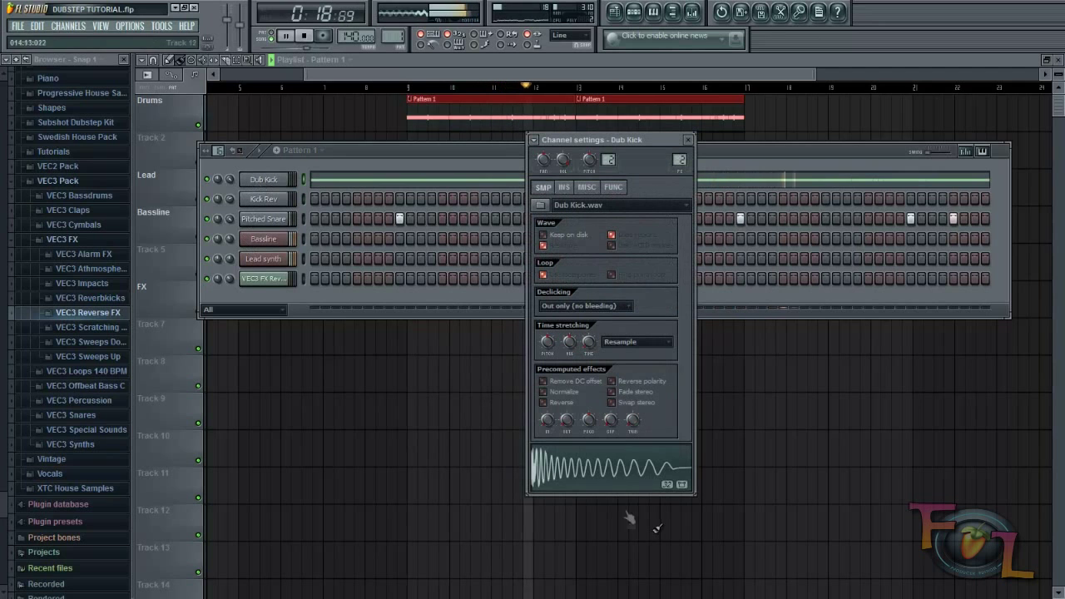
{"action": "left_click", "coordinate": [544, 391]}
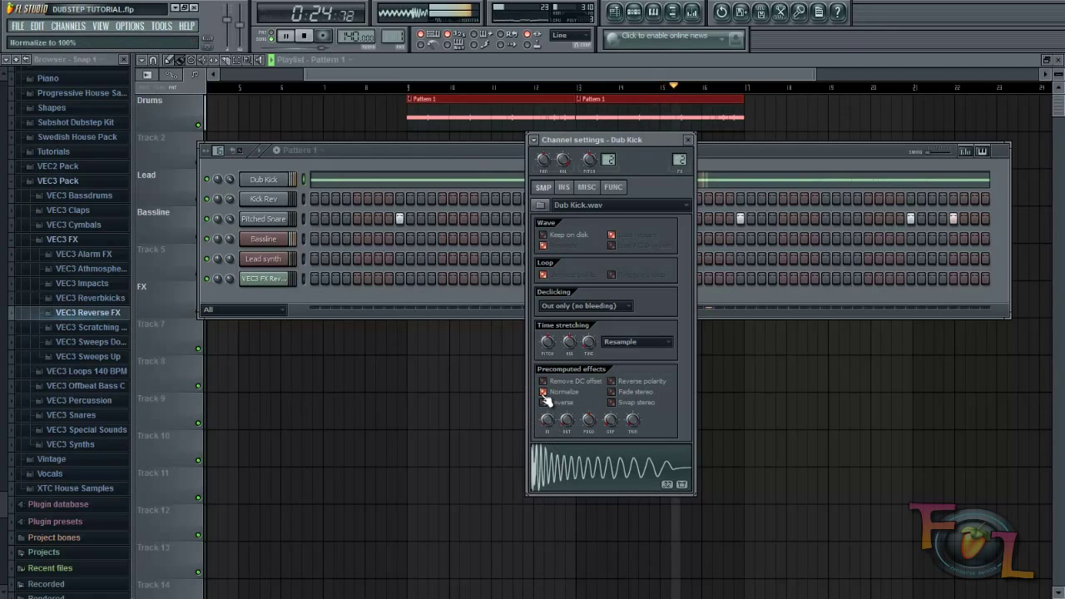
{"action": "key", "text": "space"}
{"action": "mouse_move", "coordinate": [454, 158]}
{"action": "left_mouse_down"}
{"action": "mouse_move", "coordinate": [450, 140]}
{"action": "mouse_move", "coordinate": [461, 157]}
{"action": "left_mouse_up"}
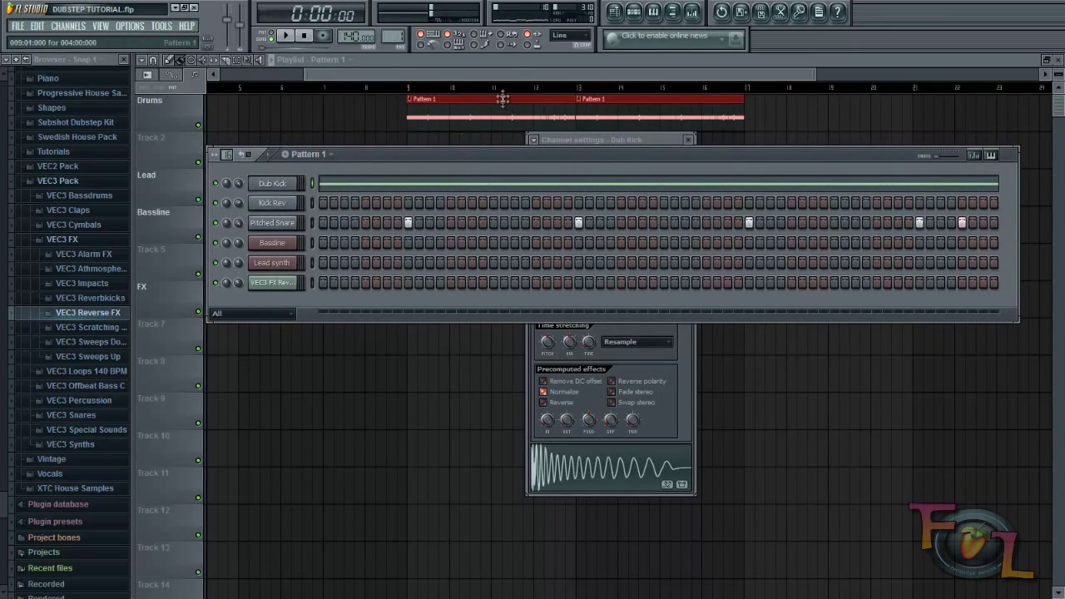
{"action": "left_click_drag", "start_coordinate": [516, 73], "coordinate": [268, 89]}
{"action": "scroll", "coordinate": [306, 90], "scroll_direction": "down", "scroll_amount": 1}
{"action": "left_click_drag", "start_coordinate": [386, 79], "coordinate": [173, 100]}
{"action": "scroll", "coordinate": [527, 99], "scroll_direction": "up", "scroll_amount": 3}
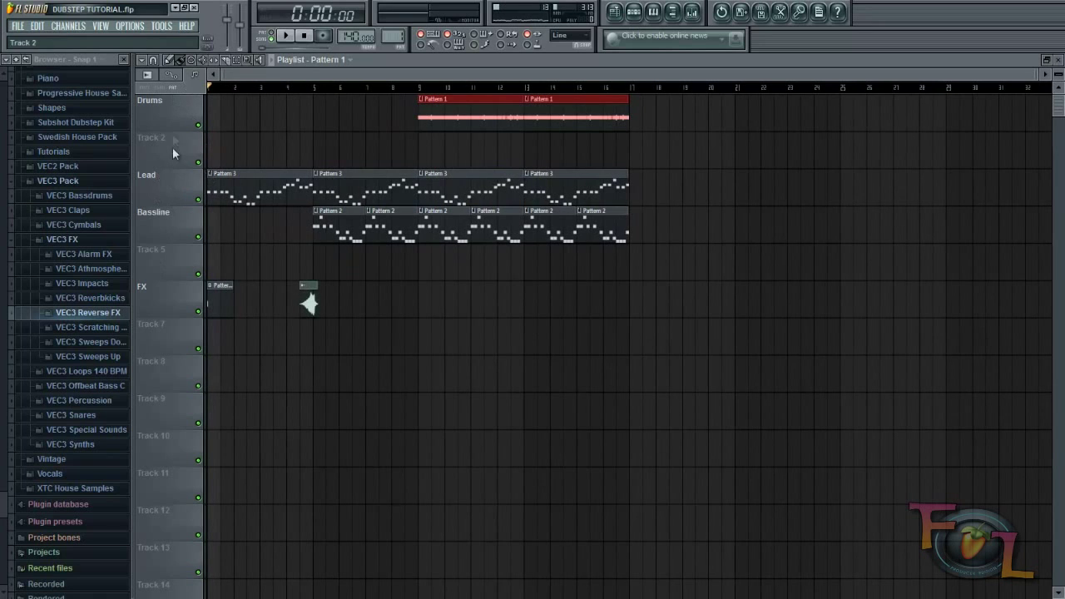
Add a Wasp synthesizer channel and try out its sound with a few notes.
{"action": "left_click", "coordinate": [633, 11]}
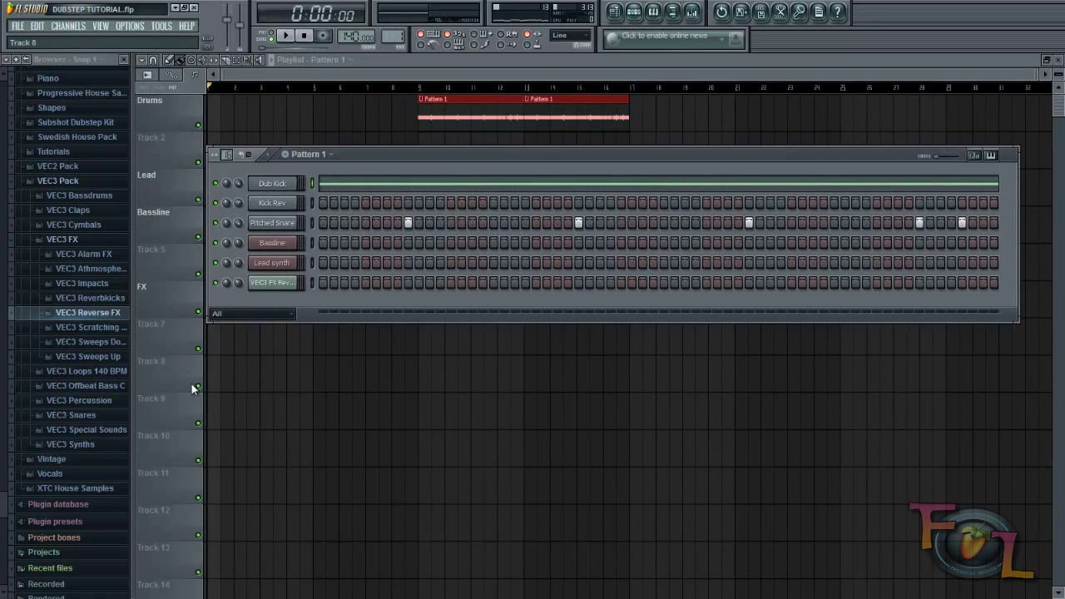
{"action": "left_click", "coordinate": [79, 27]}
{"action": "mouse_move", "coordinate": [83, 39]}
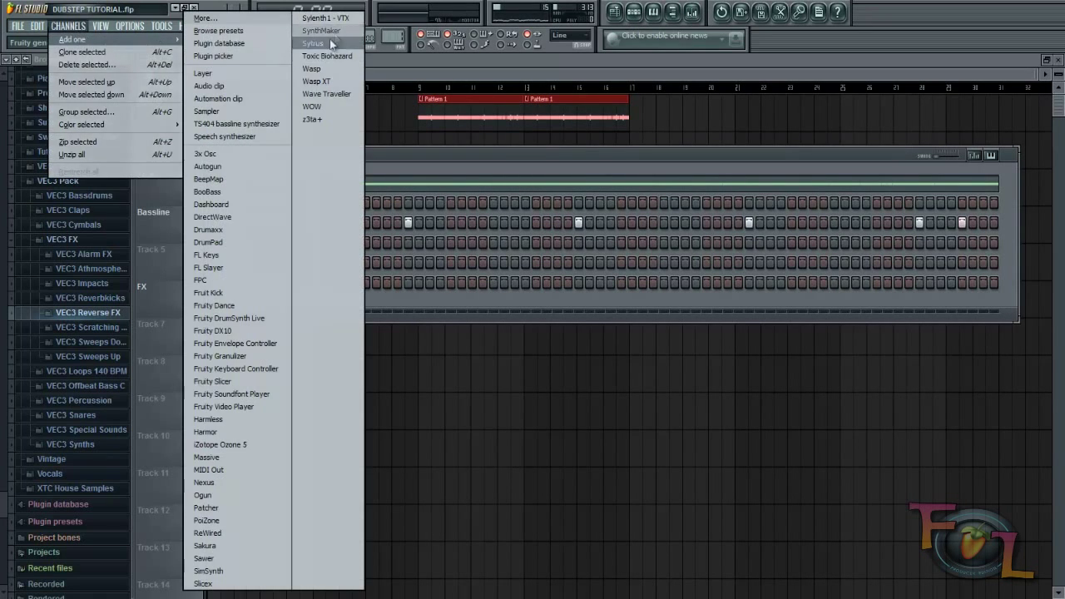
{"action": "left_click", "coordinate": [317, 70]}
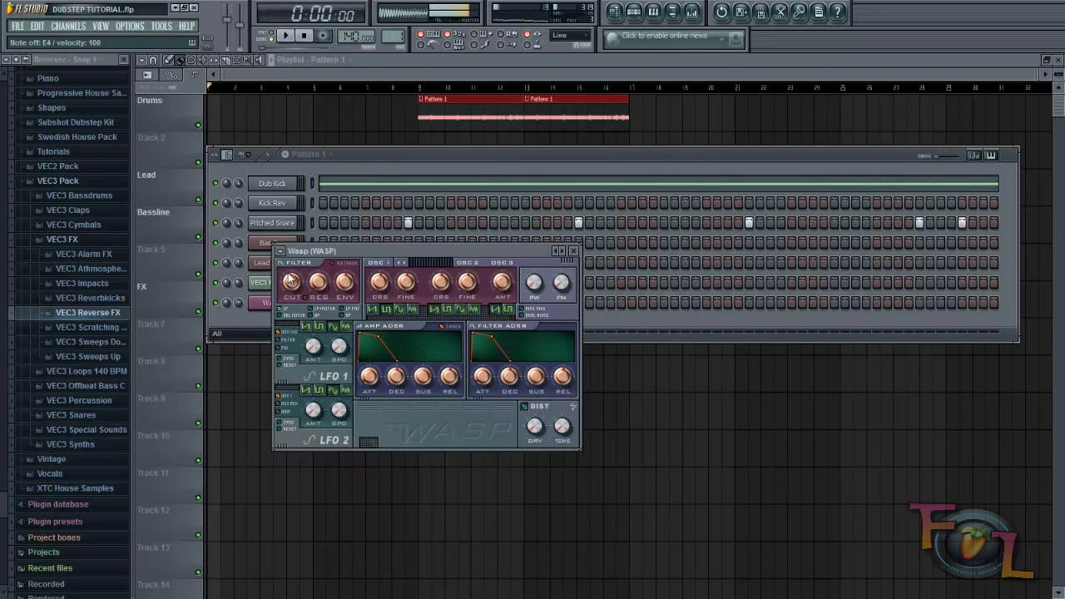
{"action": "left_click", "coordinate": [364, 157]}
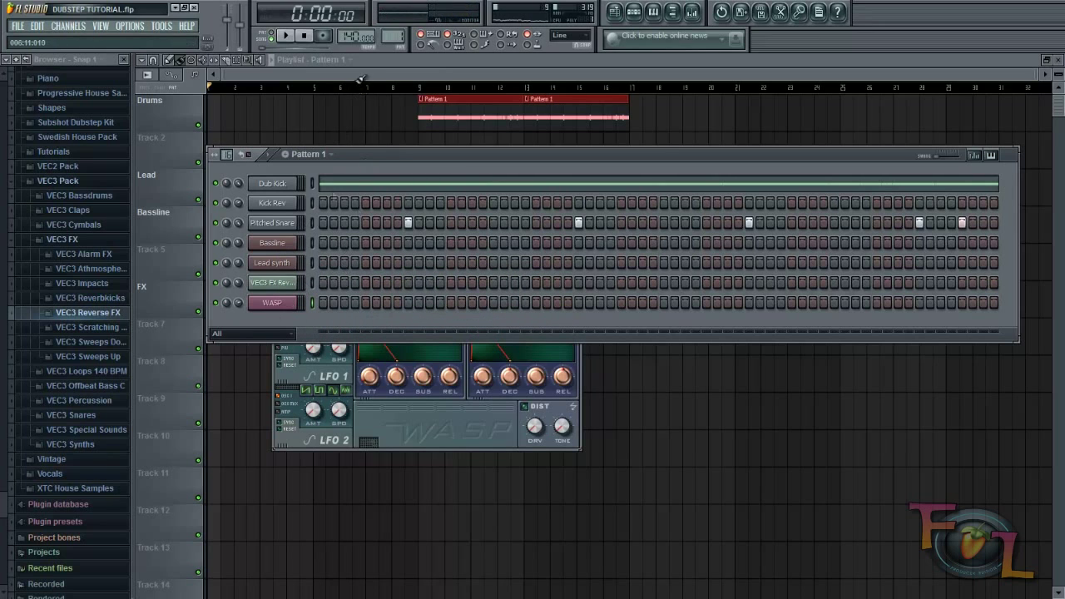
In the WASP piano roll, place four two-step E6 notes three steps apart from the start of bar 1, with playback running.
{"action": "right_click", "coordinate": [287, 304]}
{"action": "left_click", "coordinate": [320, 307]}
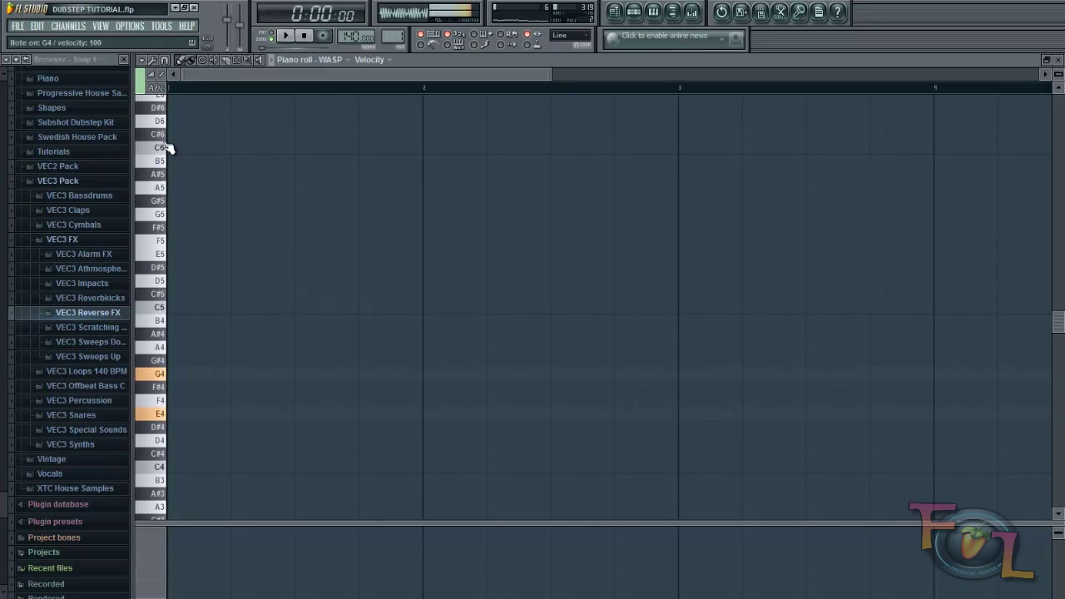
{"action": "scroll", "coordinate": [176, 233], "scroll_direction": "up", "scroll_amount": 2}
{"action": "left_click", "coordinate": [179, 174]}
{"action": "left_click", "coordinate": [218, 175]}
{"action": "key", "text": "space"}
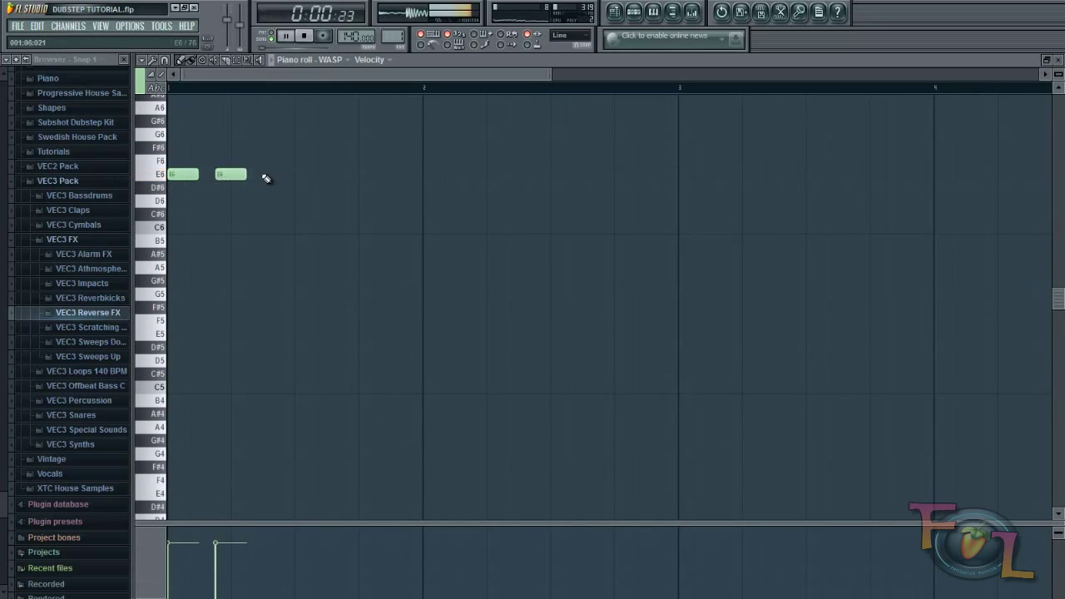
{"action": "left_click", "coordinate": [264, 173]}
{"action": "left_click", "coordinate": [316, 175]}
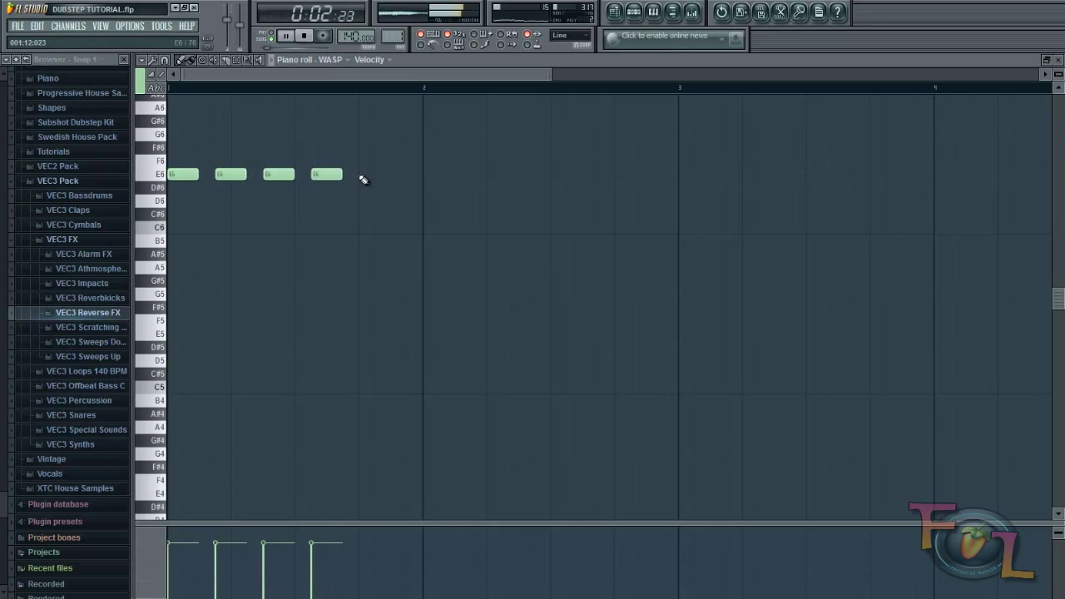
Continue the WASP line with seven more E6 notes at the same three-step spacing up to the end of bar 2.
{"action": "left_click", "coordinate": [363, 175]}
{"action": "left_click", "coordinate": [412, 175]}
{"action": "left_click", "coordinate": [456, 174]}
{"action": "left_click", "coordinate": [510, 174]}
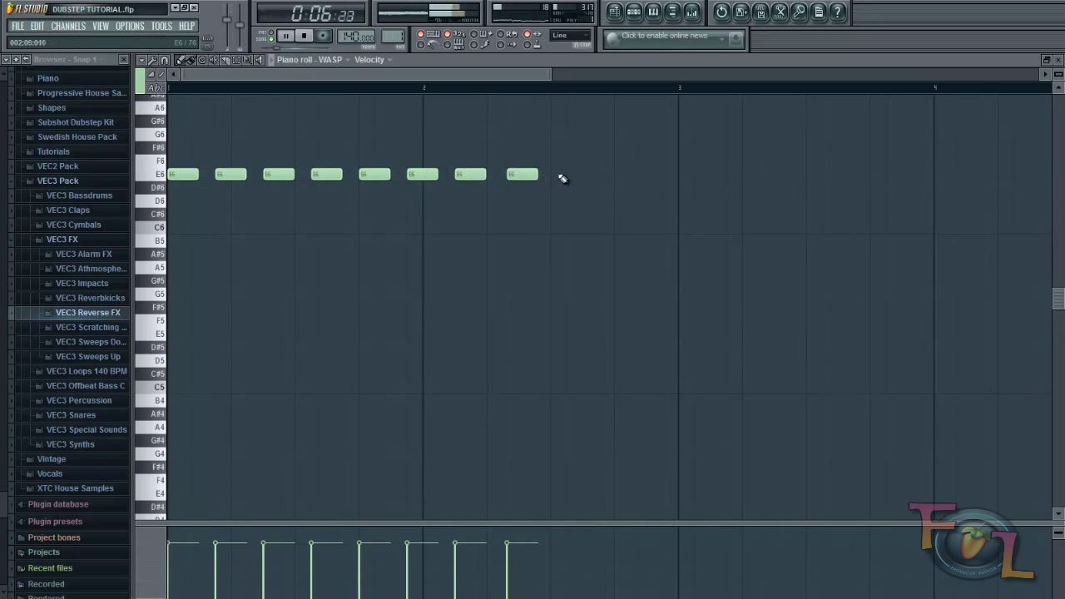
{"action": "left_click", "coordinate": [557, 178]}
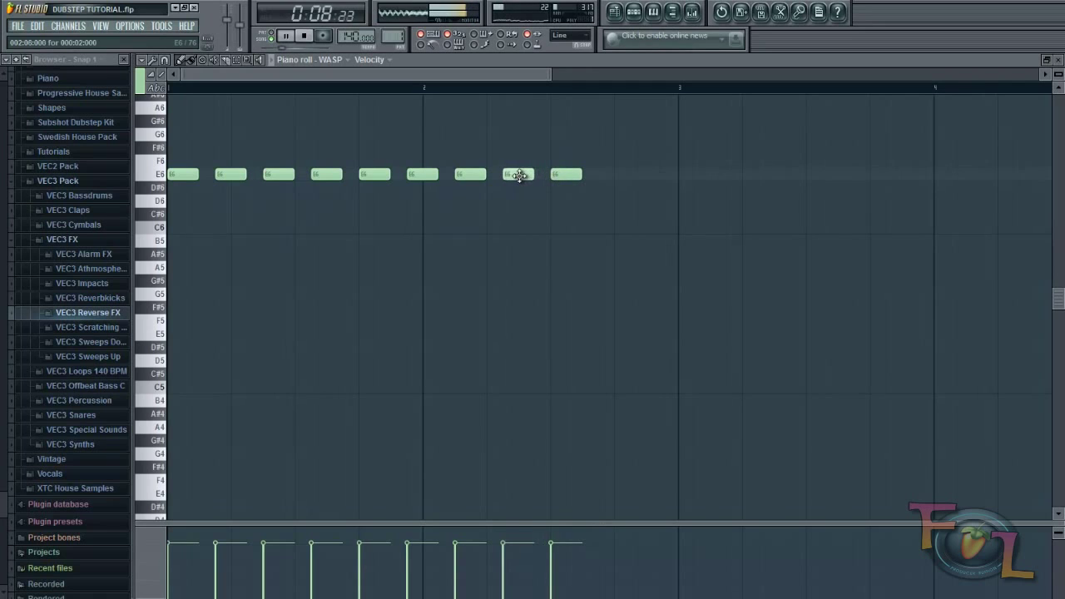
{"action": "left_click", "coordinate": [607, 178]}
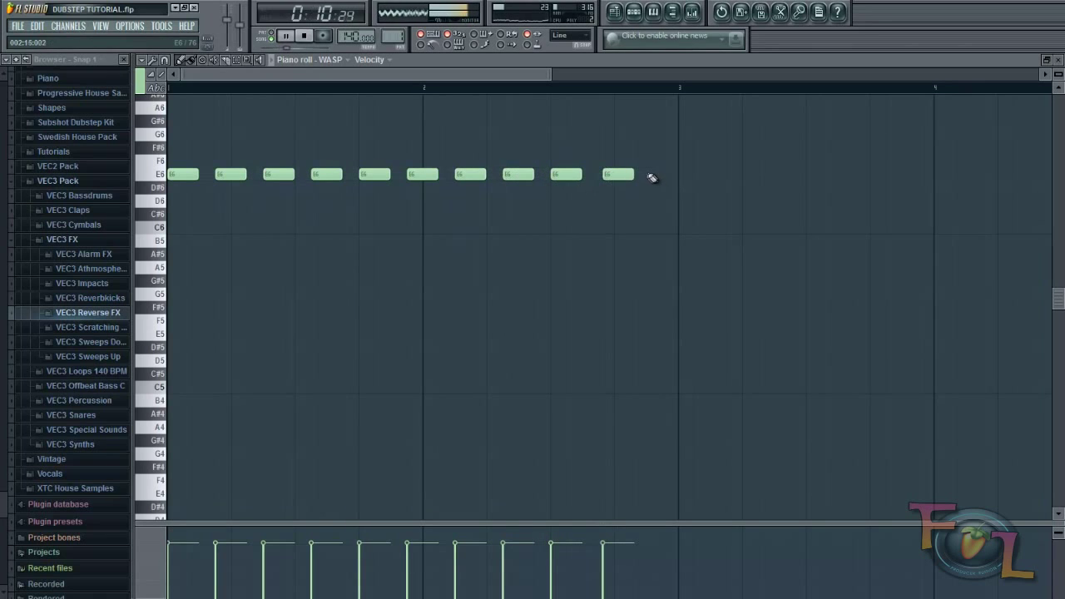
{"action": "left_click_drag", "start_coordinate": [618, 174], "coordinate": [613, 174]}
{"action": "left_click", "coordinate": [647, 175]}
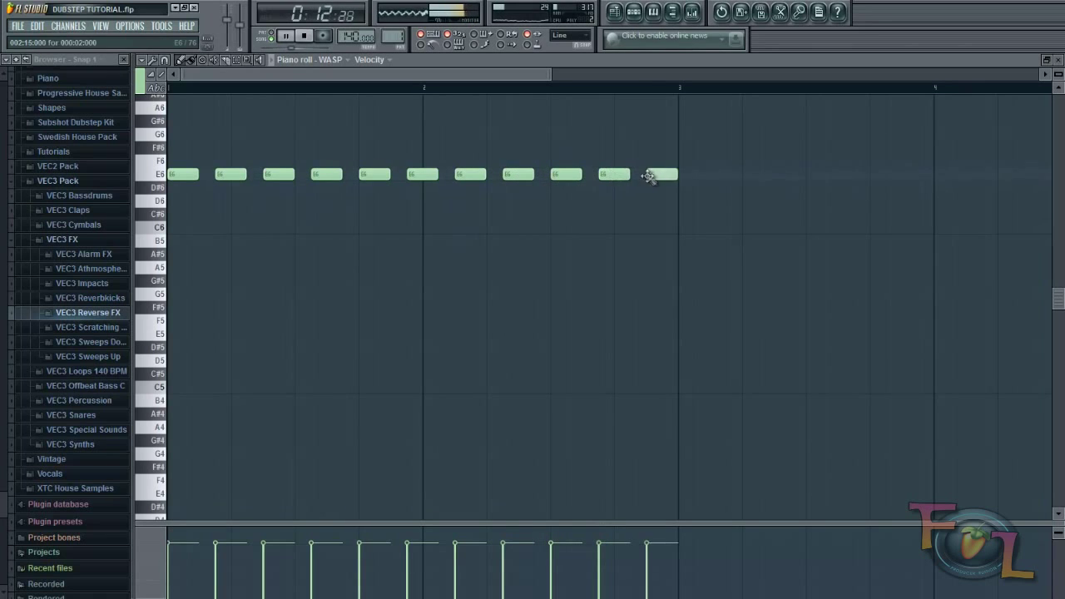
{"action": "key", "text": "F5"}
{"action": "key", "text": "space"}
{"action": "left_click", "coordinate": [319, 157]}
{"action": "right_click", "coordinate": [352, 143]}
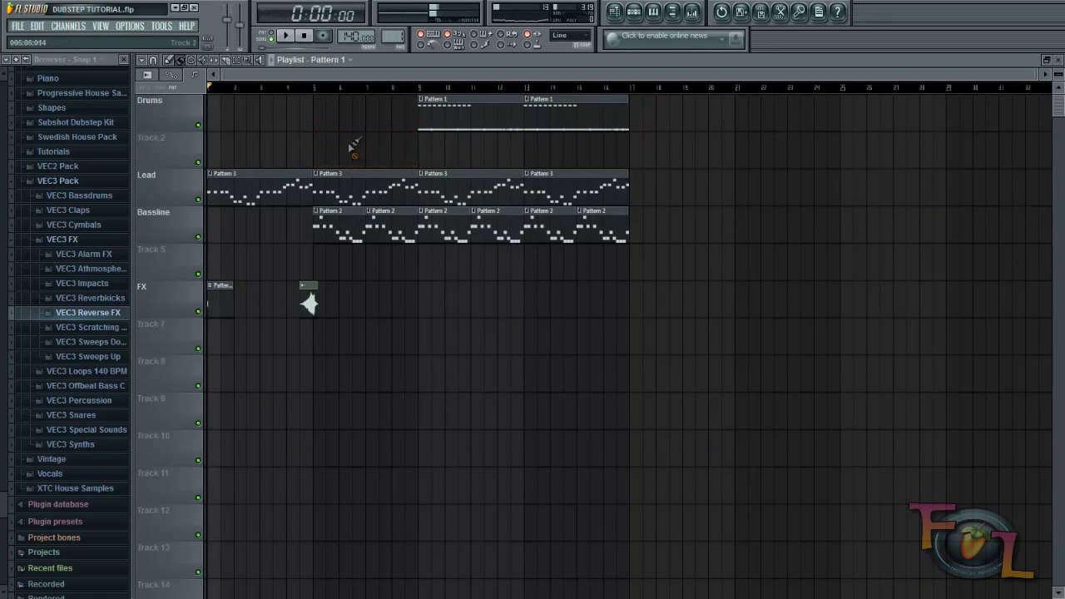
Move all the WASP notes out of Pattern 1 into the first empty pattern, Pattern 5.
{"action": "left_click", "coordinate": [633, 11]}
{"action": "left_click", "coordinate": [422, 307]}
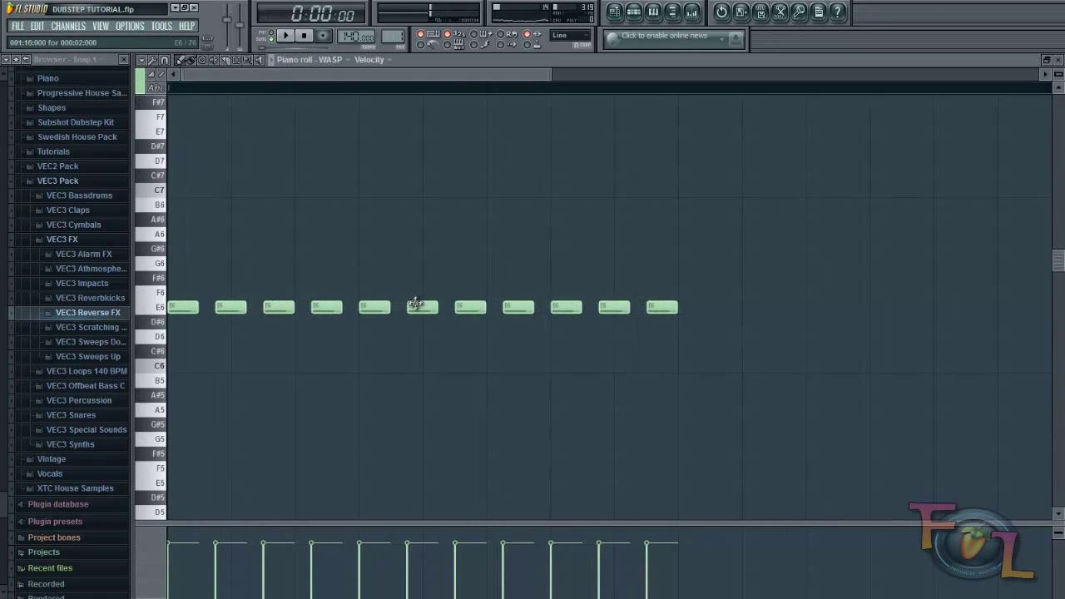
{"action": "key", "text": "ctrl+a"}
{"action": "key", "text": "Delete"}
{"action": "left_click", "coordinate": [397, 37]}
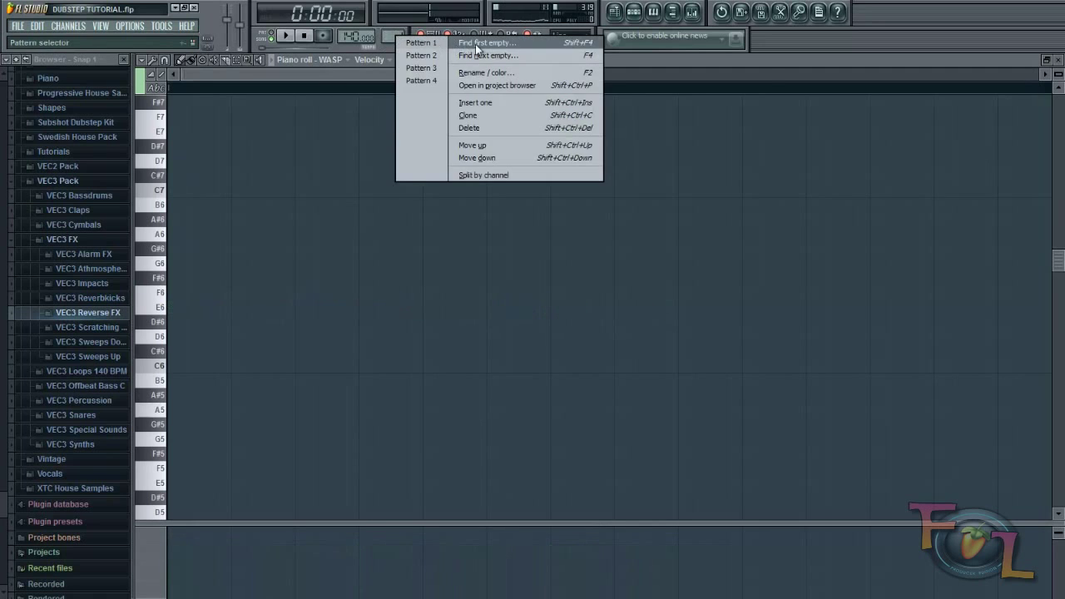
{"action": "left_click", "coordinate": [475, 45]}
{"action": "left_click", "coordinate": [577, 296]}
{"action": "key", "text": "ctrl+v"}
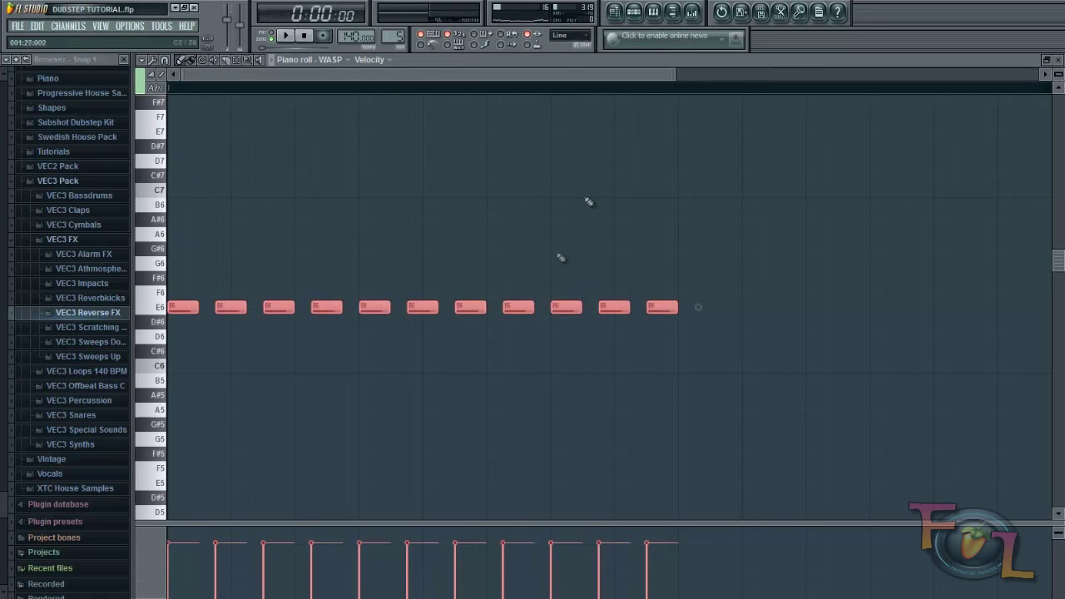
Place Pattern 5 clips back to back on playlist Track 2 from bar 5 up to bar 17, with playback running.
{"action": "left_click", "coordinate": [616, 12]}
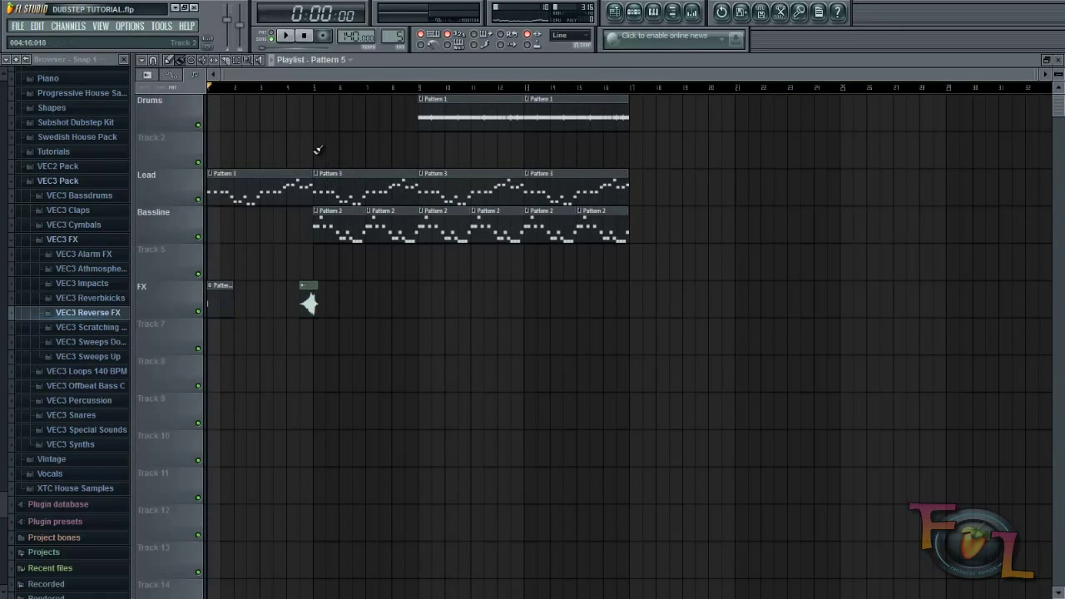
{"action": "left_click", "coordinate": [372, 149]}
{"action": "key", "text": "space"}
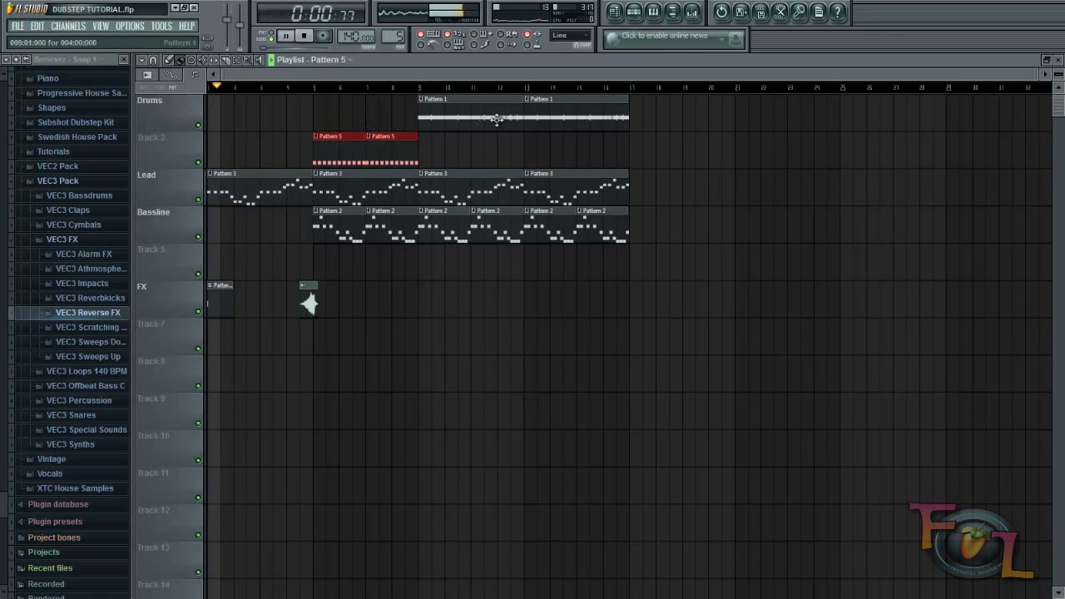
{"action": "left_click_drag", "start_coordinate": [426, 153], "coordinate": [587, 156]}
Rename playlist Track 2 as "High Plucks".
{"action": "right_click", "coordinate": [187, 141]}
{"action": "left_click", "coordinate": [195, 139]}
{"action": "type", "text": "High Plucks"}
{"action": "key", "text": "Return"}
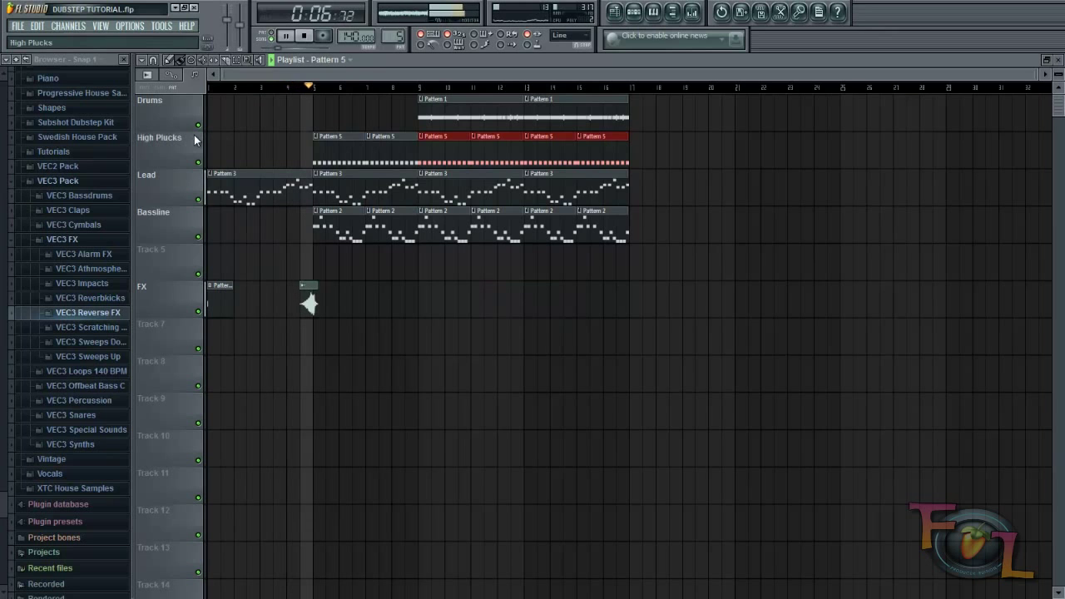
Lower the WASP channel's volume to 25% while the song plays.
{"action": "scroll", "coordinate": [345, 89], "scroll_direction": "up", "scroll_amount": 3}
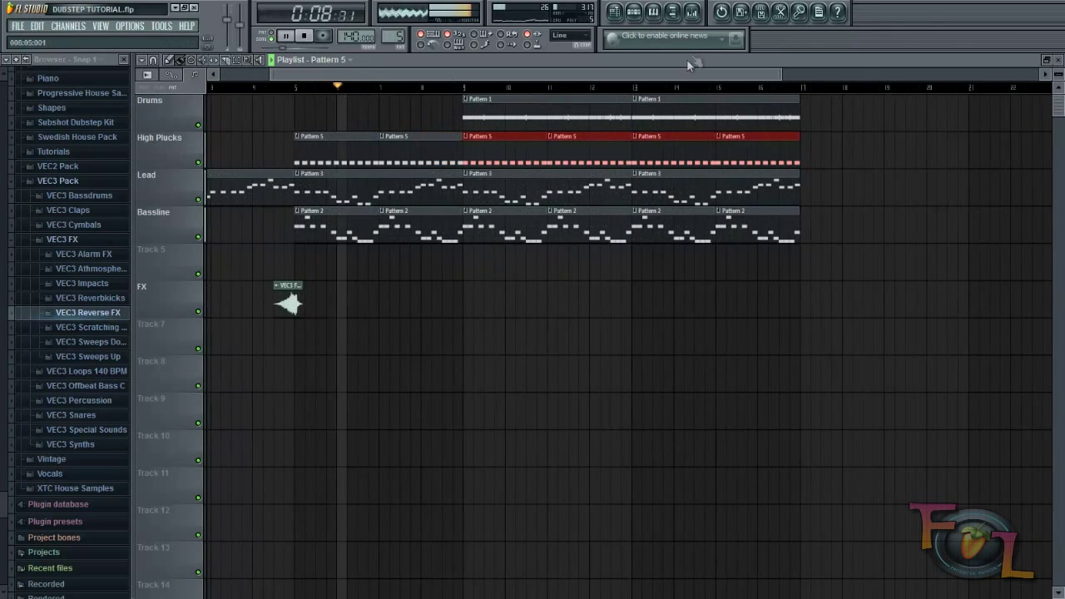
{"action": "double_click", "coordinate": [442, 156]}
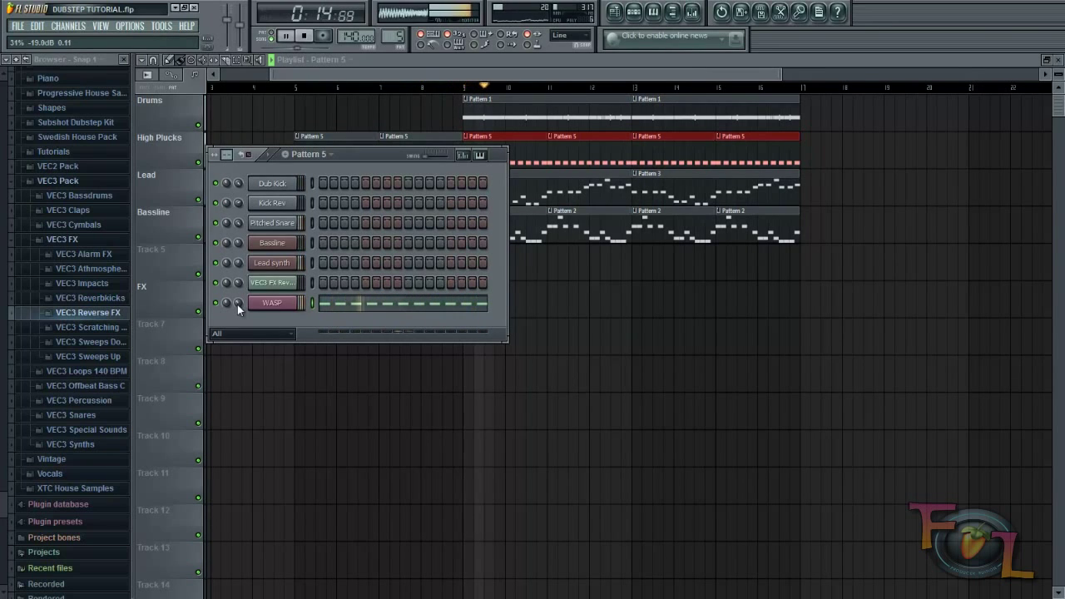
{"action": "scroll", "coordinate": [238, 305], "scroll_direction": "down", "scroll_amount": 3}
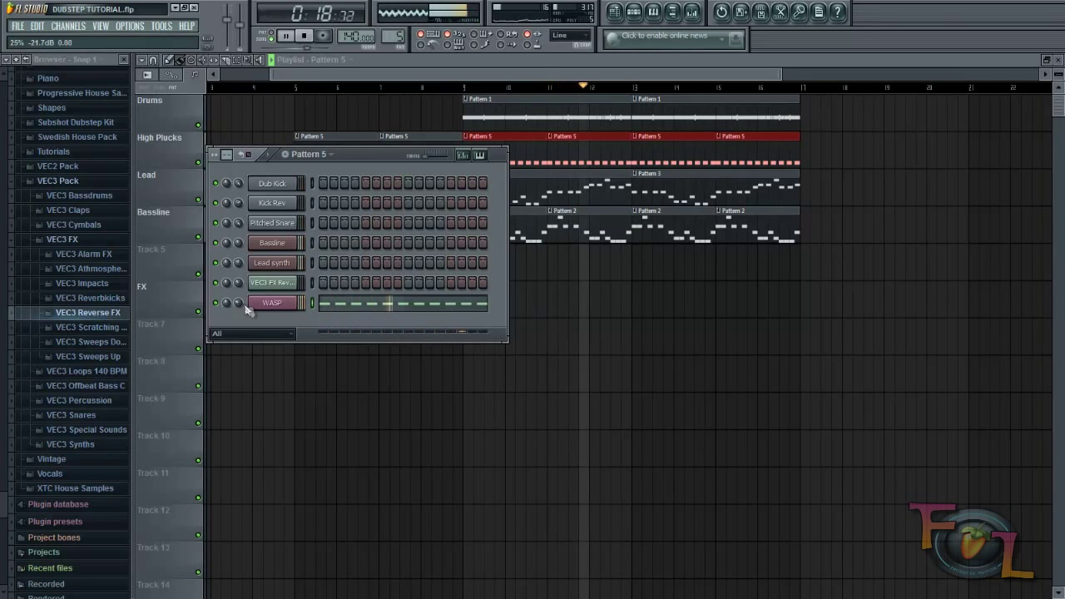
Rename the WASP channel as "Plucks".
{"action": "right_click", "coordinate": [275, 302]}
{"action": "left_click", "coordinate": [322, 319]}
{"action": "type", "text": "Plucks"}
{"action": "key", "text": "Return"}
Stop playback and shift low band 1 slightly higher in frequency in the Dub Kick mixer track's Fruity Parametric EQ 2.
{"action": "left_click_drag", "start_coordinate": [655, 76], "coordinate": [815, 76]}
{"action": "left_click", "coordinate": [634, 11]}
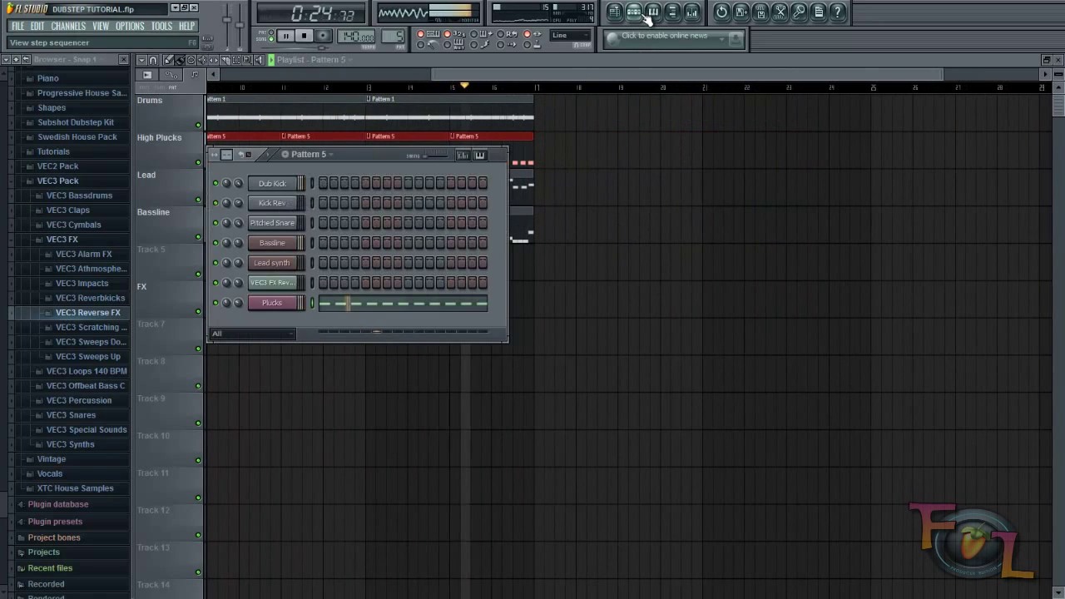
{"action": "key", "text": "space"}
{"action": "left_click", "coordinate": [273, 184]}
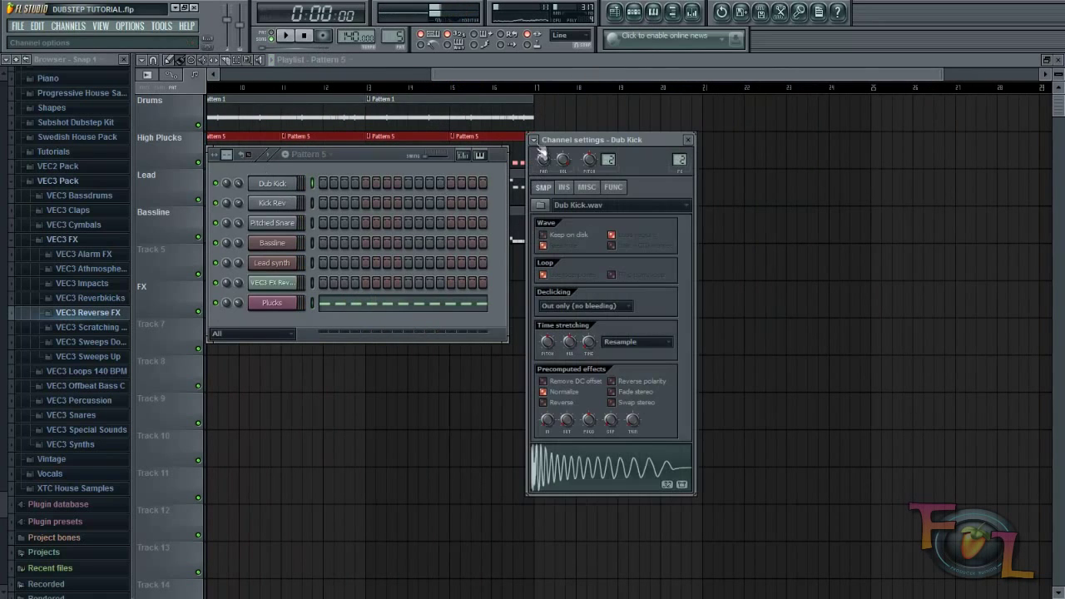
{"action": "left_click", "coordinate": [692, 11]}
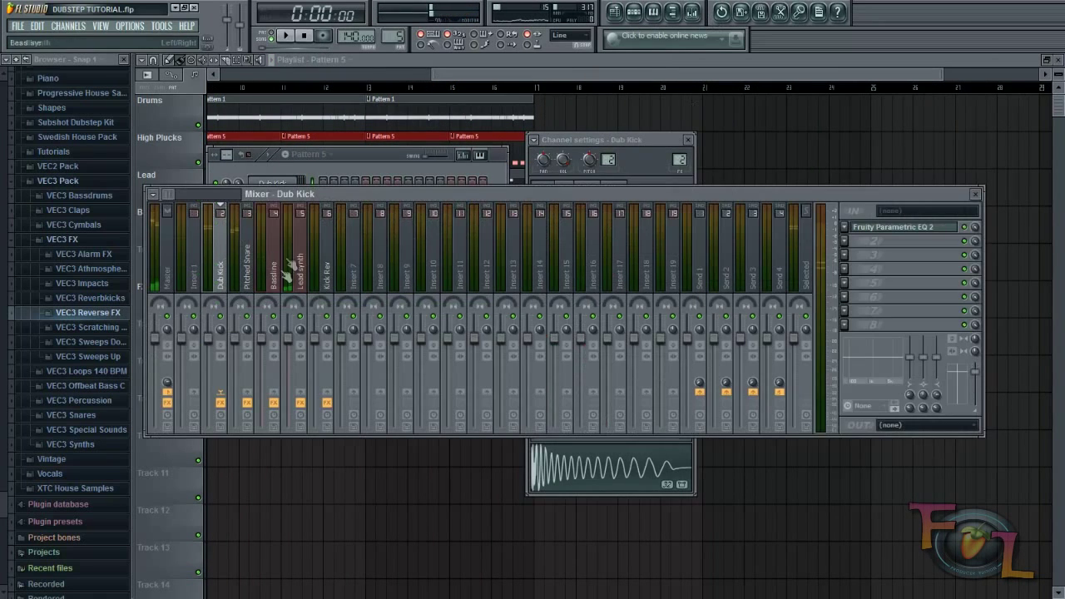
{"action": "left_click", "coordinate": [872, 230]}
{"action": "scroll", "coordinate": [474, 285], "scroll_direction": "up", "scroll_amount": 2}
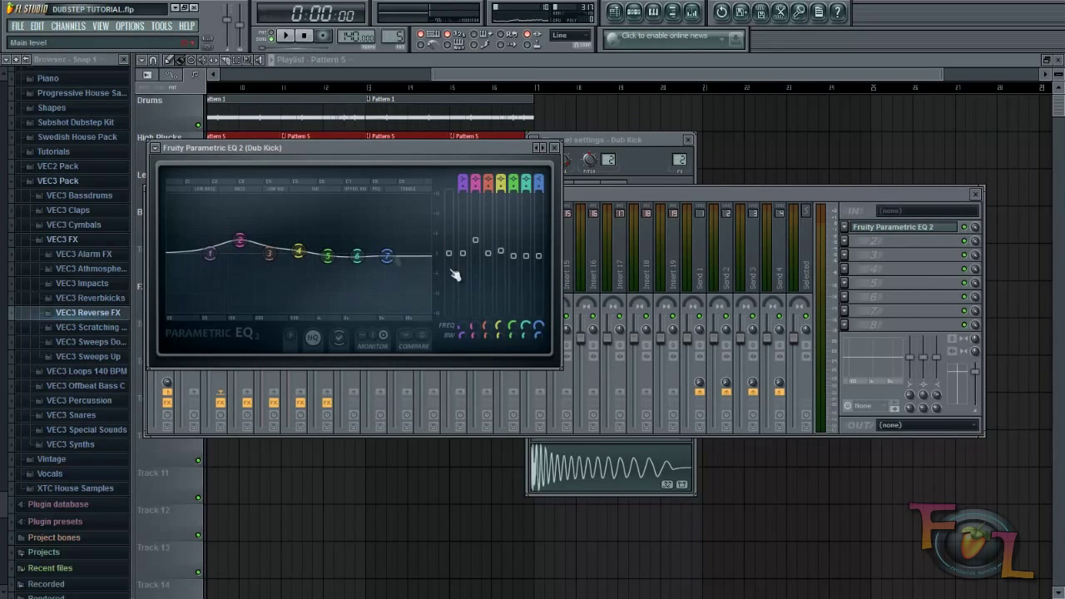
{"action": "left_click_drag", "start_coordinate": [210, 253], "coordinate": [219, 254]}
{"action": "left_click", "coordinate": [528, 76]}
Listen to the start of the song and delete the Pattern 4 clip at bar 1 of the FX track.
{"action": "key", "text": "space"}
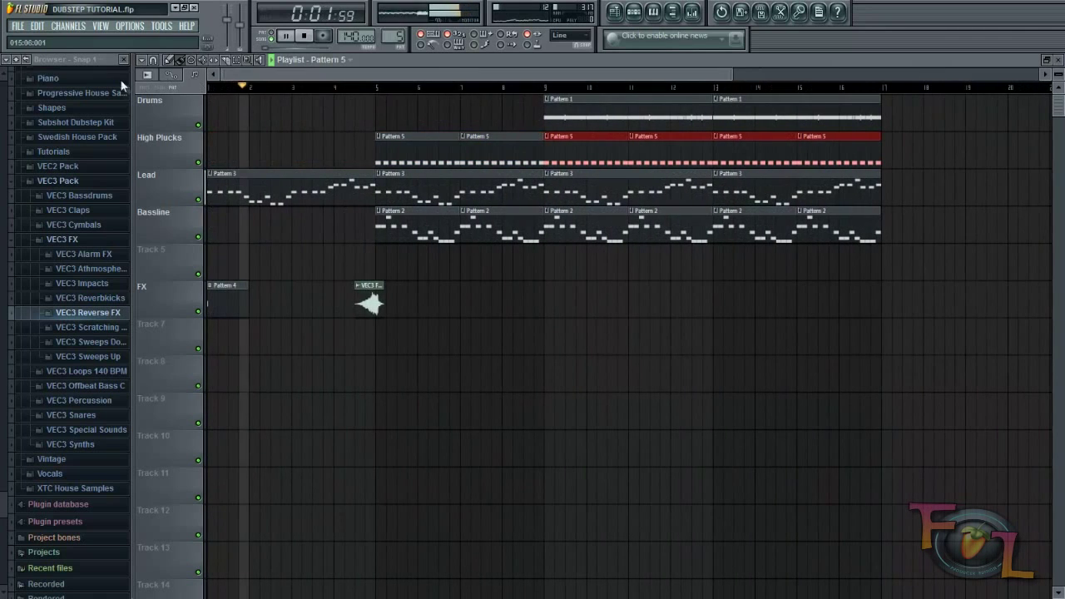
{"action": "key", "text": "space"}
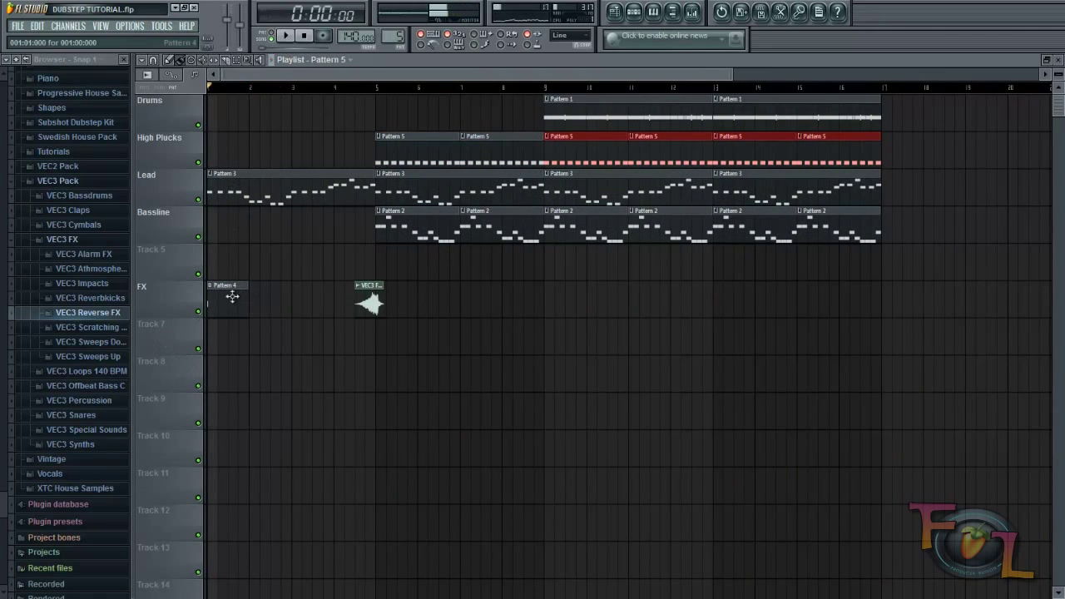
{"action": "right_click", "coordinate": [232, 298]}
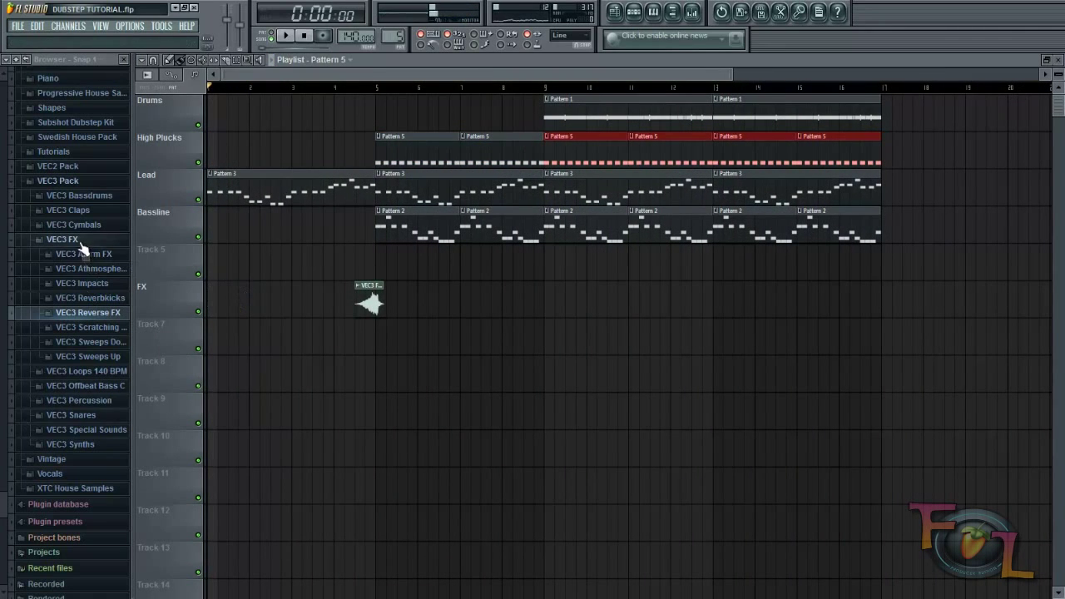
Place the VEC3 Cymbals Crash 05 sample from the VEC3 Crash folder at bar 1 of the FX track.
{"action": "left_click", "coordinate": [105, 225]}
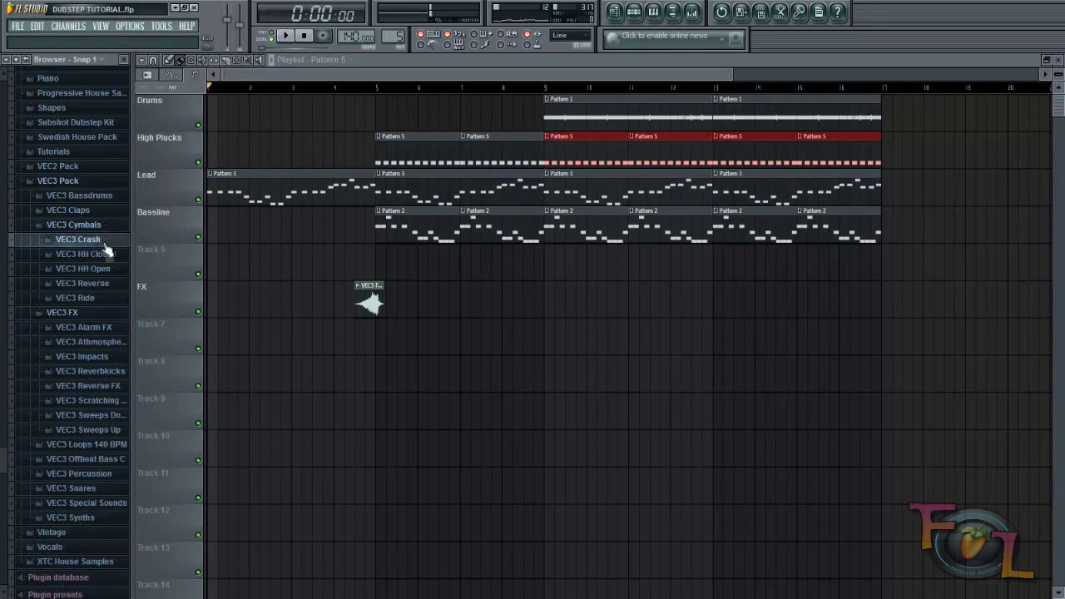
{"action": "left_click", "coordinate": [105, 239]}
{"action": "left_click", "coordinate": [95, 303]}
{"action": "left_click", "coordinate": [94, 222]}
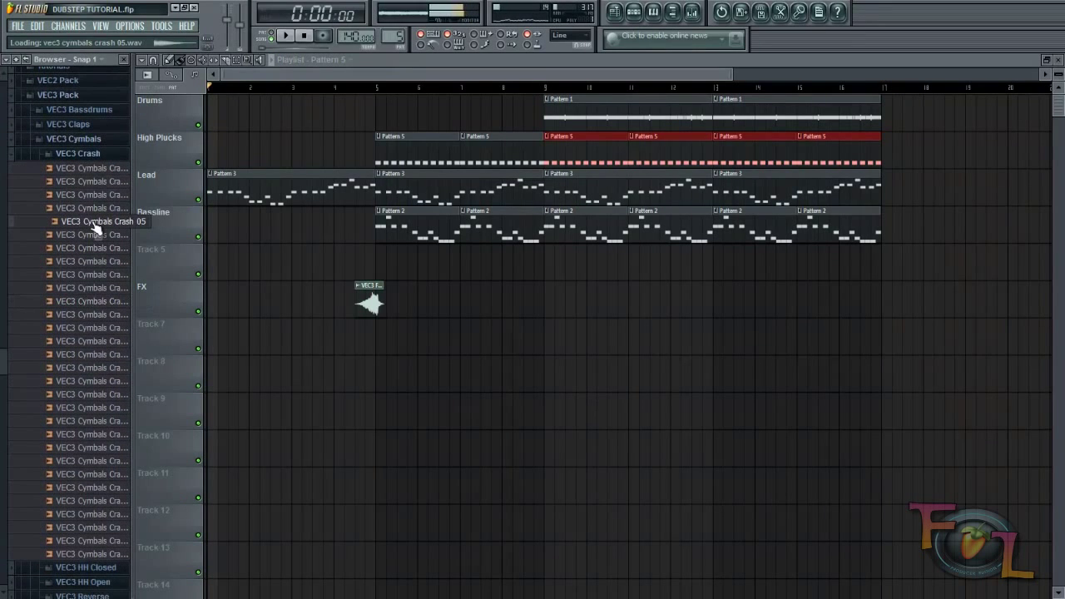
{"action": "left_click_drag", "start_coordinate": [94, 225], "coordinate": [227, 303]}
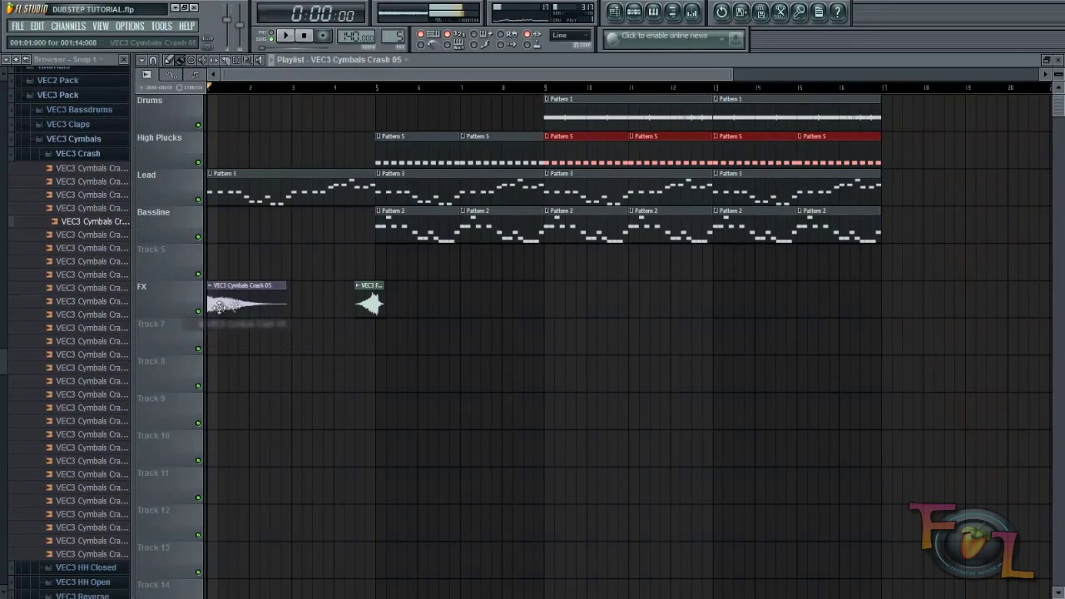
Play the arrangement from the start into the final bars to check the crash, plucks and drums together, and stop playback.
{"action": "key", "text": "space"}
{"action": "key", "text": "F6"}
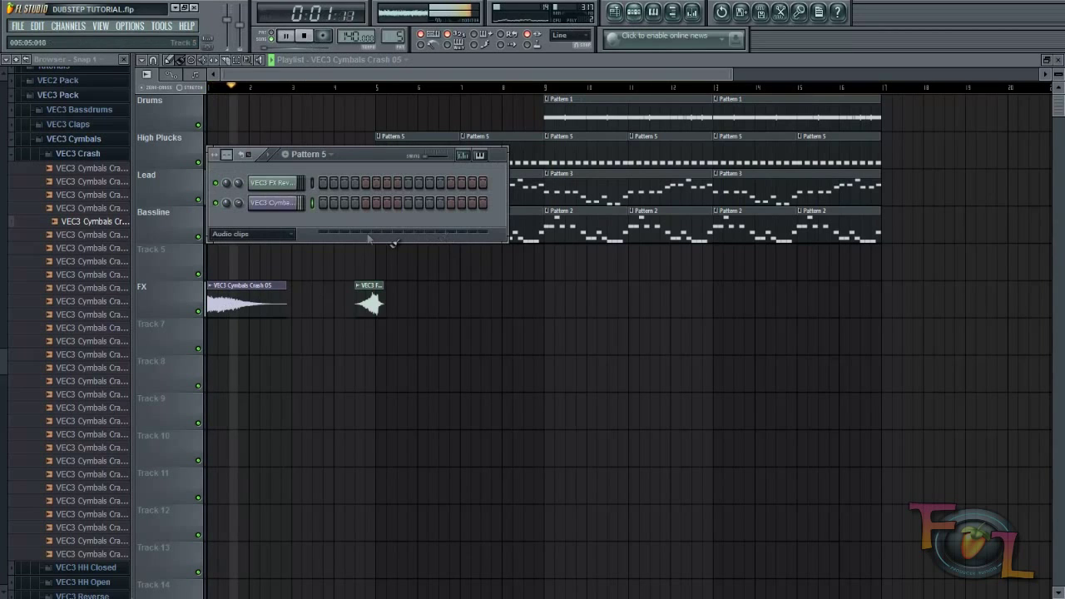
{"action": "key", "text": "space"}
{"action": "key", "text": "space"}
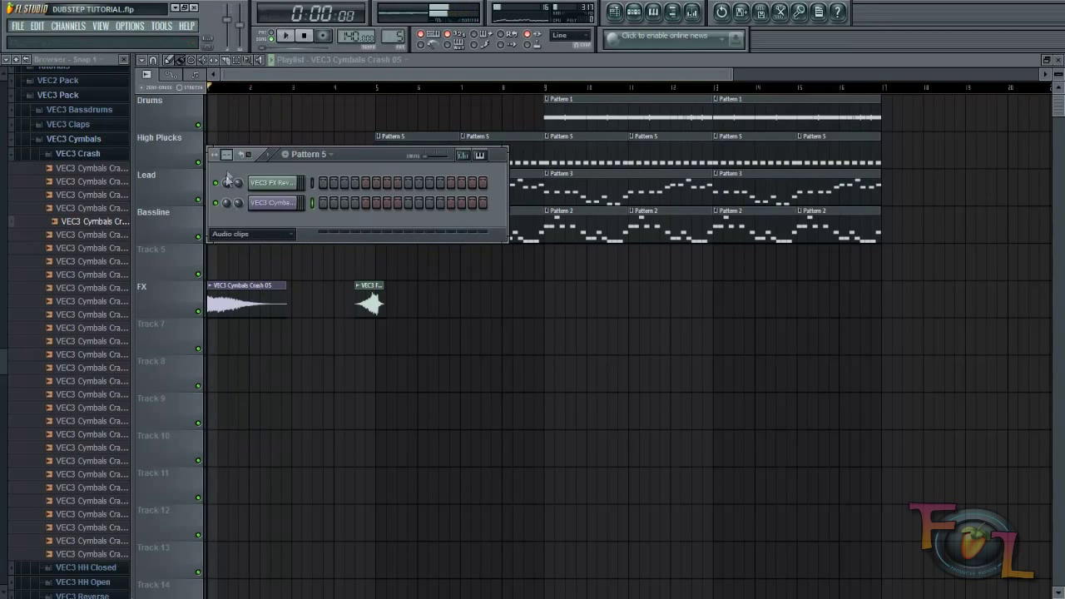
{"action": "key", "text": "F6"}
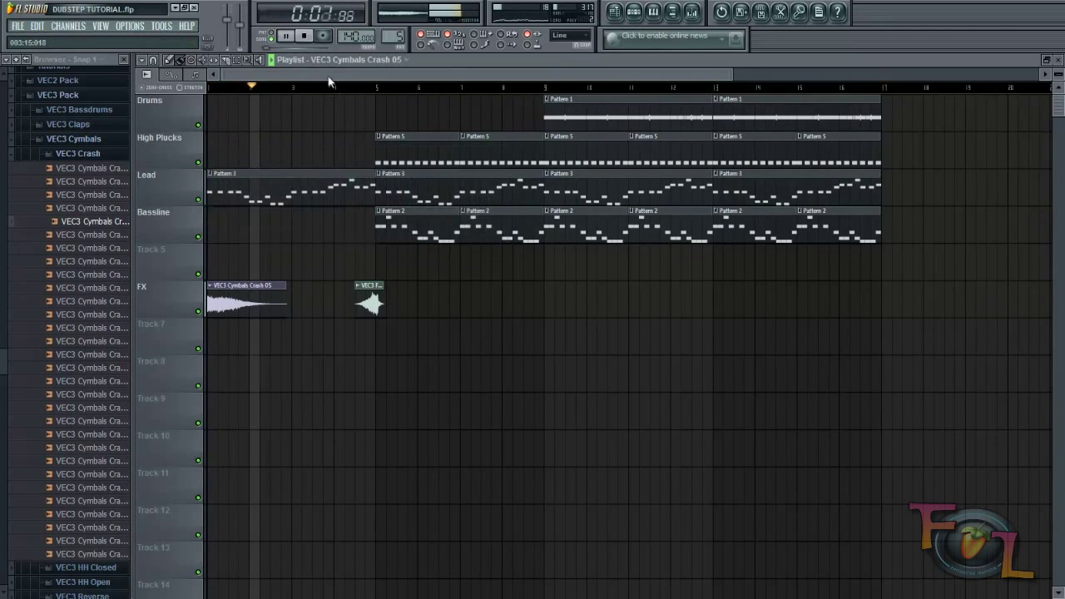
{"action": "scroll", "coordinate": [341, 87], "scroll_direction": "down", "scroll_amount": 2}
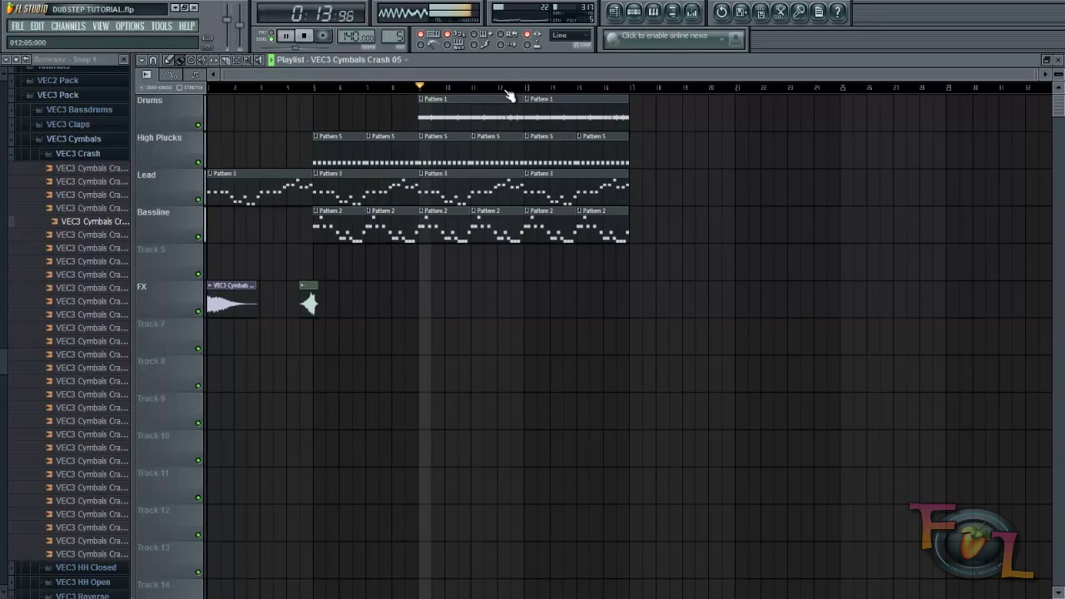
{"action": "scroll", "coordinate": [506, 100], "scroll_direction": "up", "scroll_amount": 2}
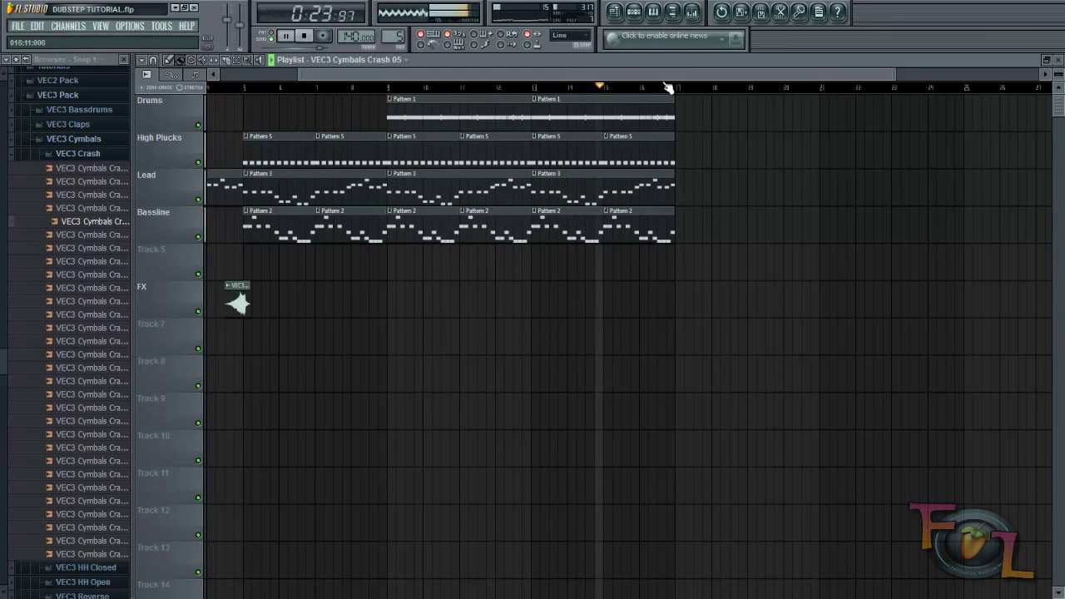
{"action": "scroll", "coordinate": [659, 88], "scroll_direction": "down", "scroll_amount": 2}
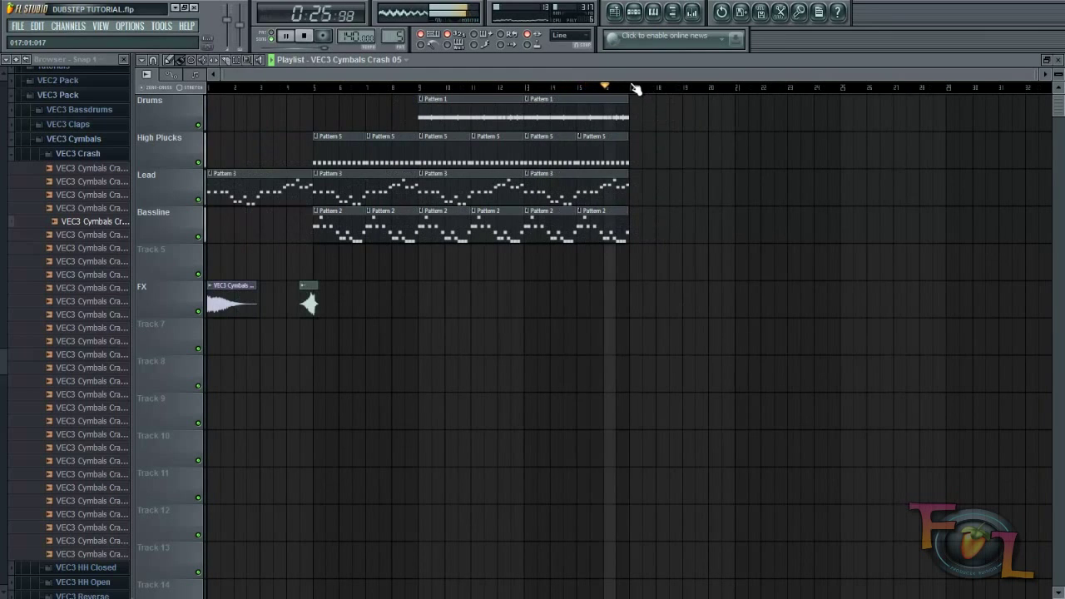
{"action": "key", "text": "space"}
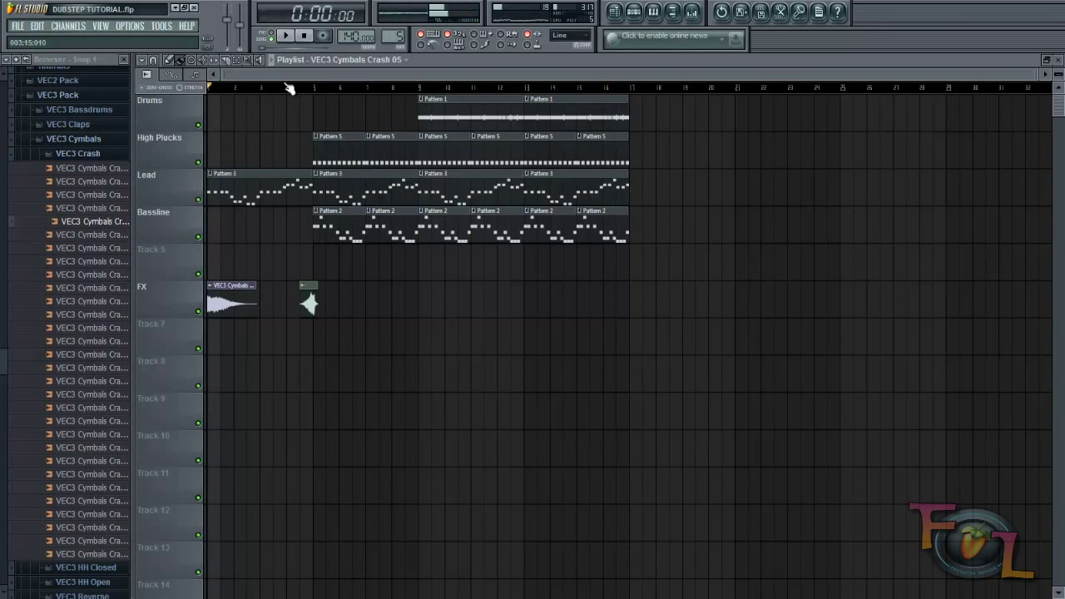